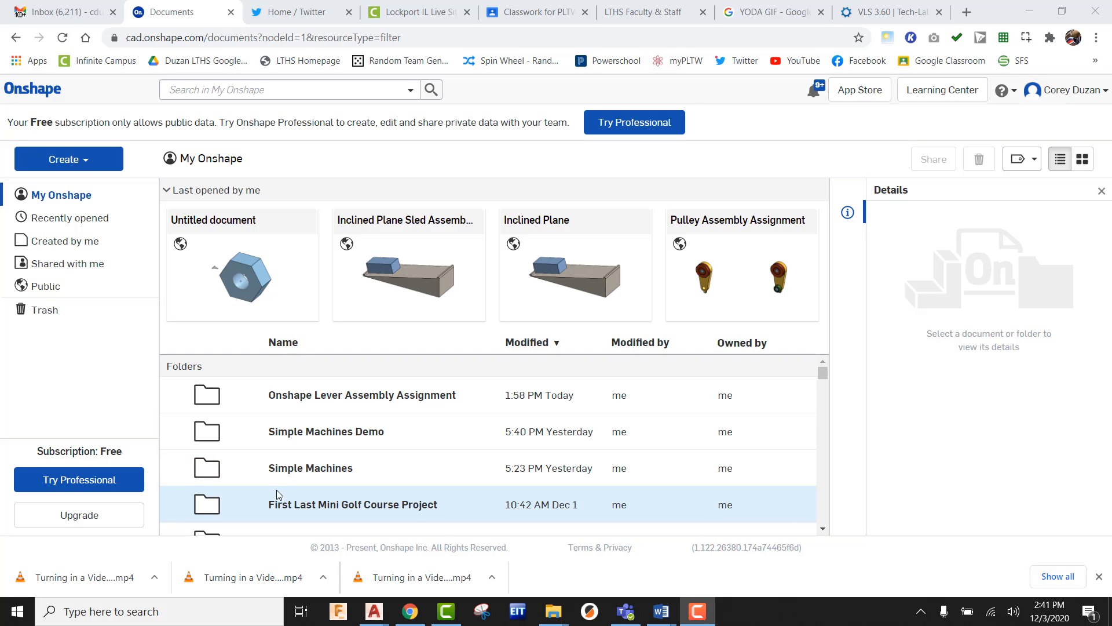
# - Create a public document named "Hex Head Bolt Assignment" in the Onshape Lever Assembly Assignment folder
pyautogui.click(346, 396)
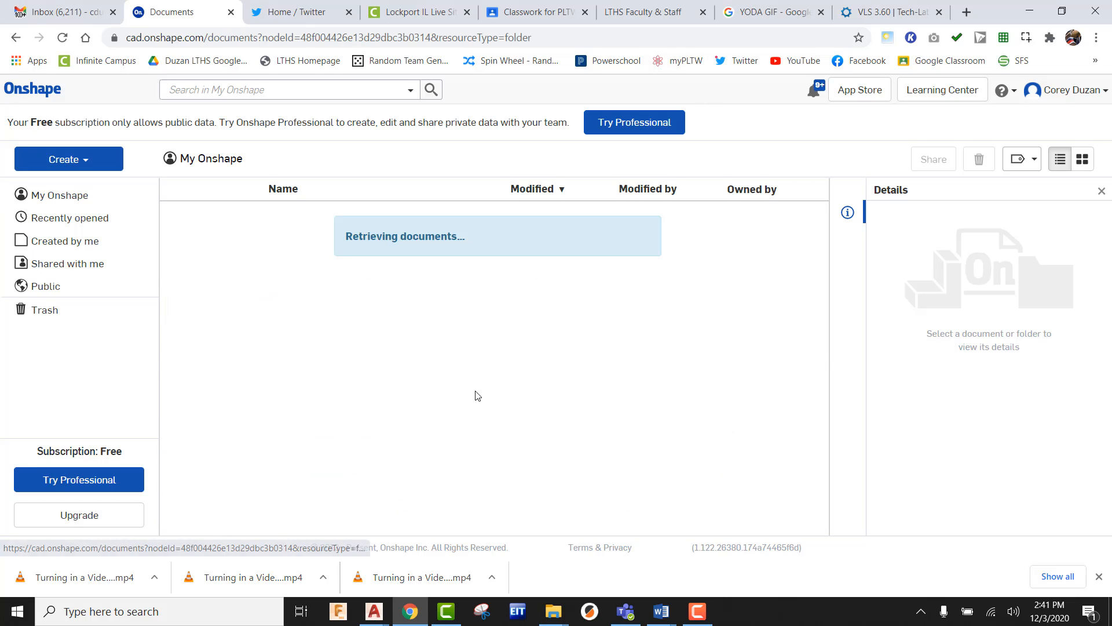
pyautogui.click(69, 162)
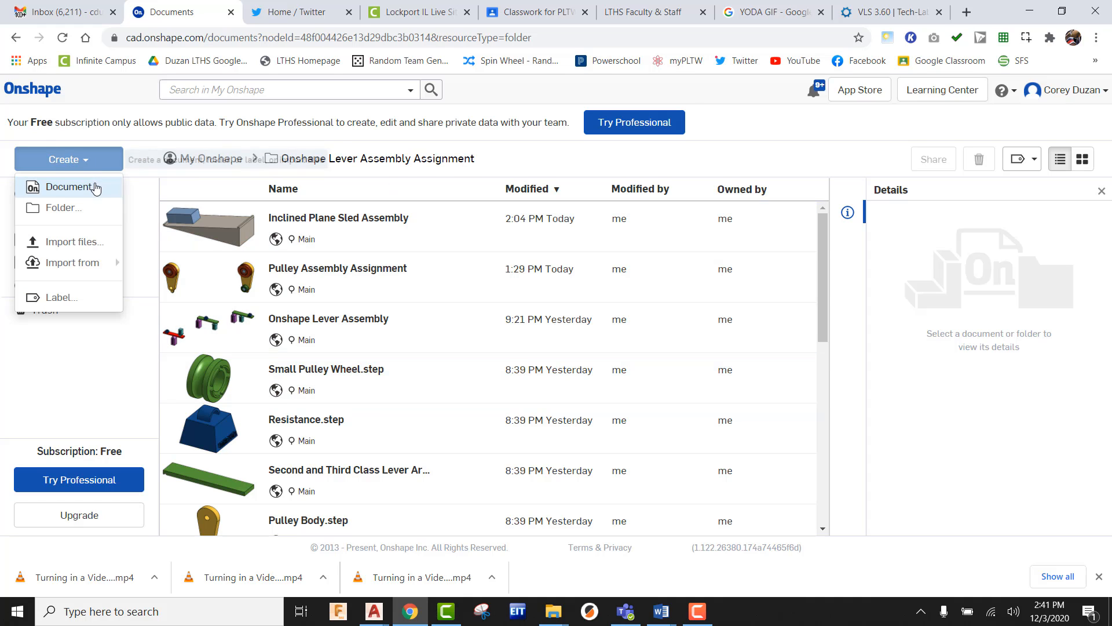
pyautogui.click(88, 186)
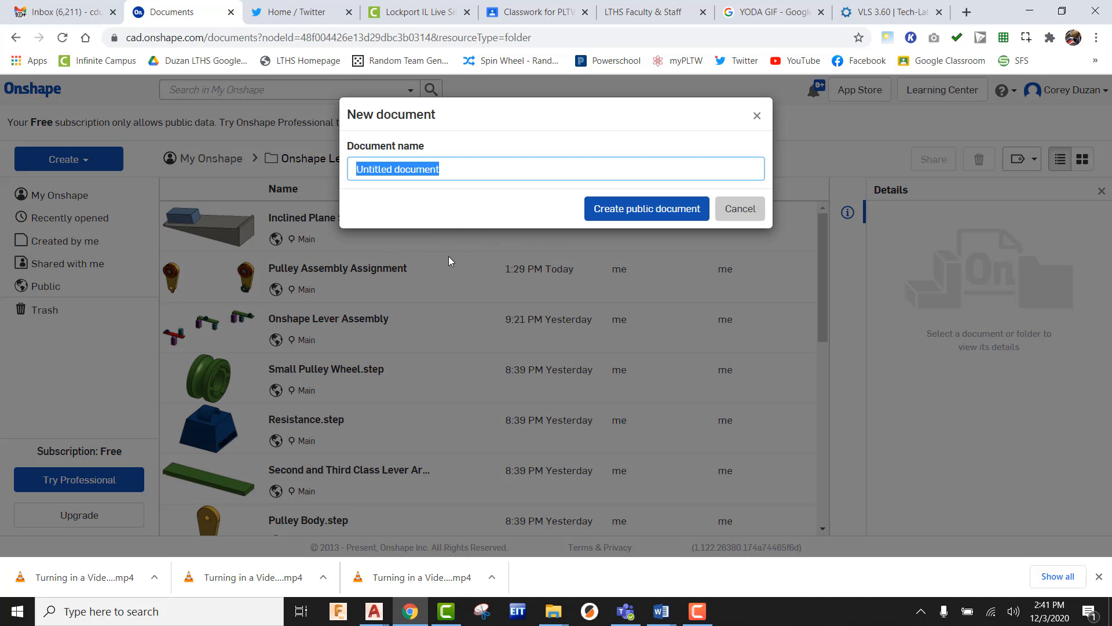
pyautogui.write('Hex Hea')
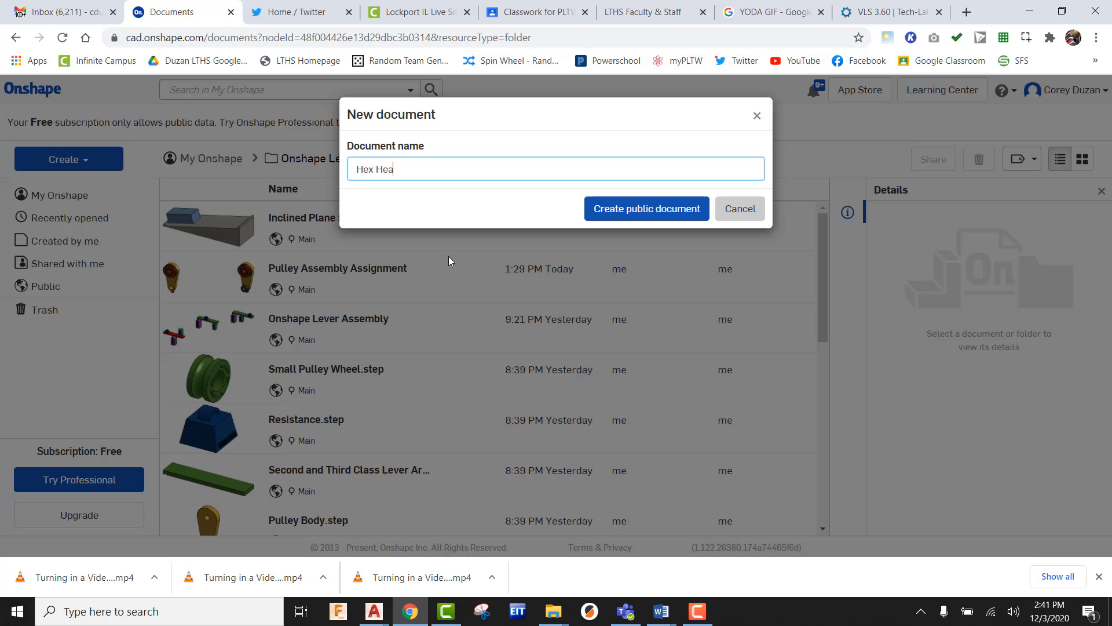
pyautogui.write('d Bolt Assignment')
pyautogui.click(628, 209)
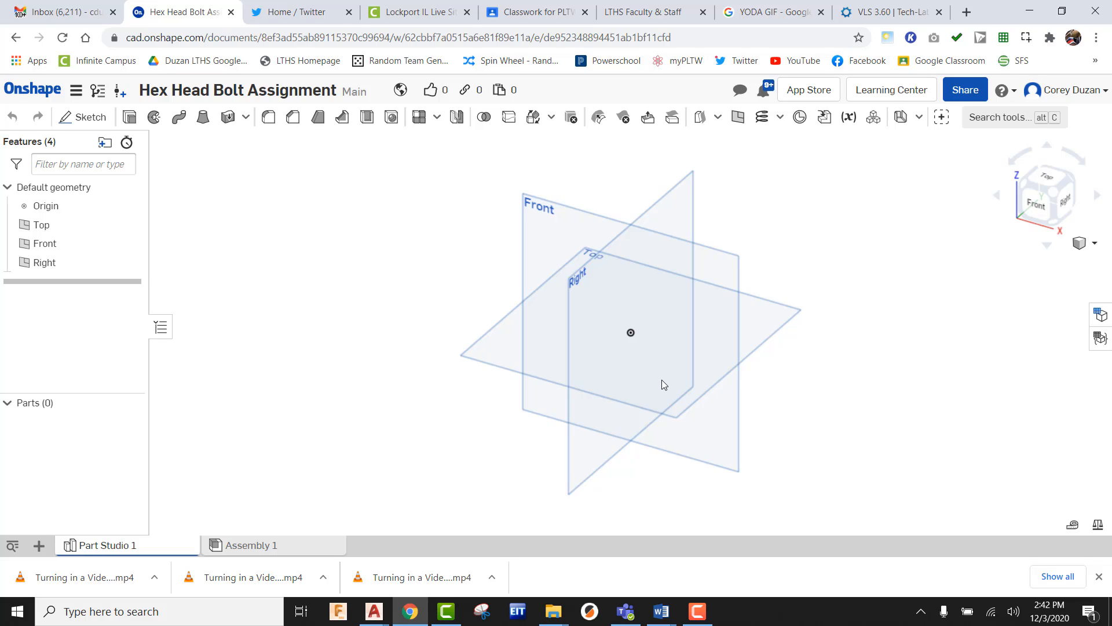
# - Sketch a circle centred on the origin on the Top plane with a 0.25 in diameter and finish the sketch
pyautogui.click(84, 116)
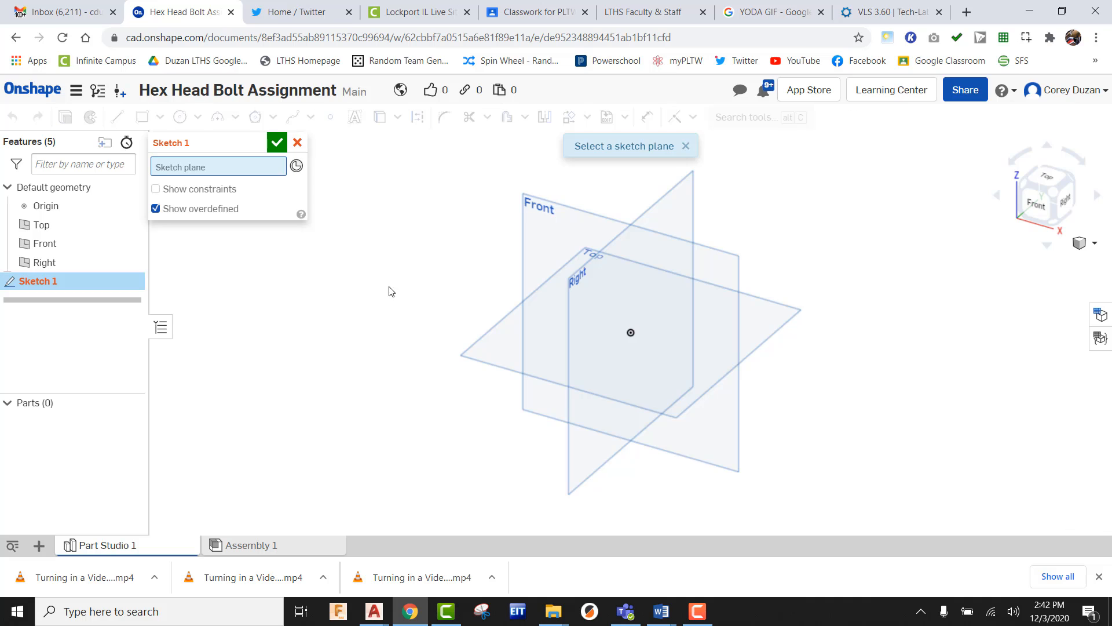
pyautogui.click(496, 326)
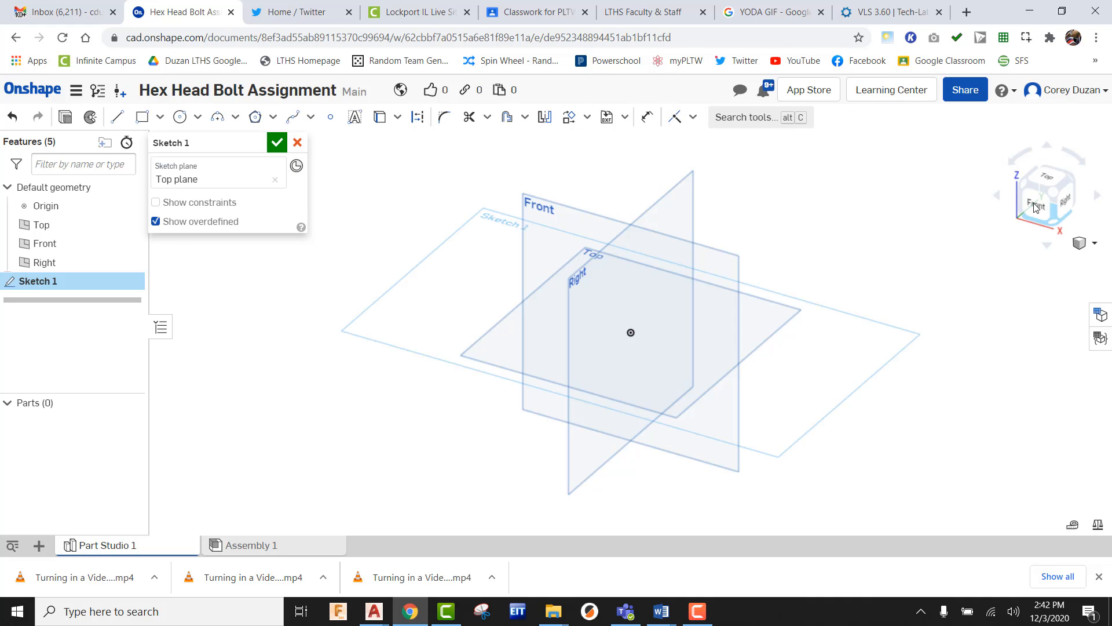
pyautogui.click(1046, 184)
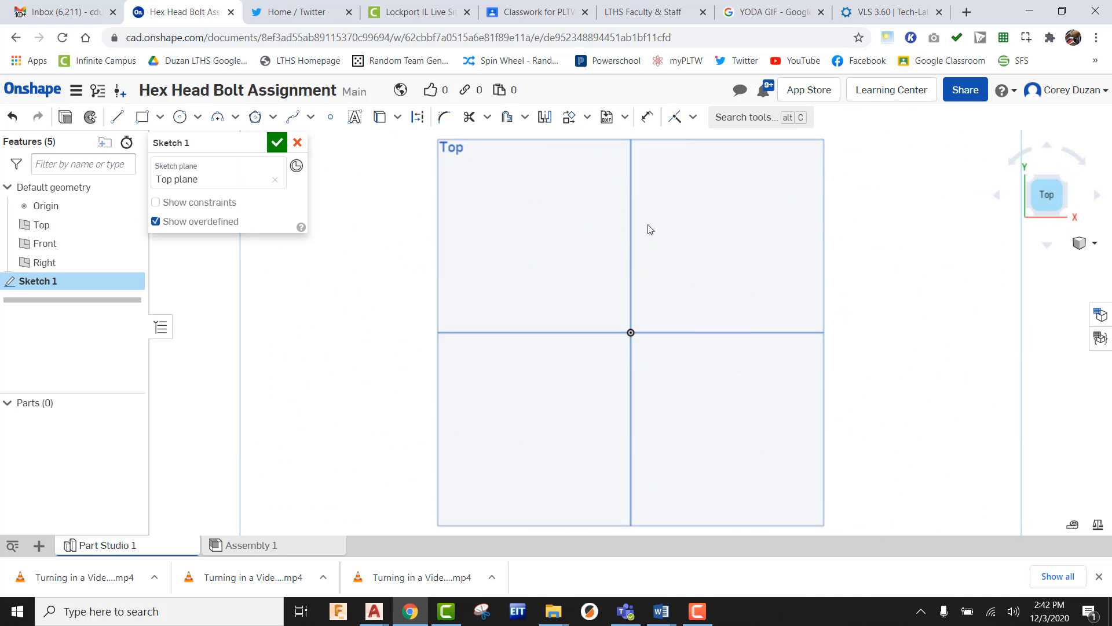
pyautogui.click(180, 116)
pyautogui.click(637, 332)
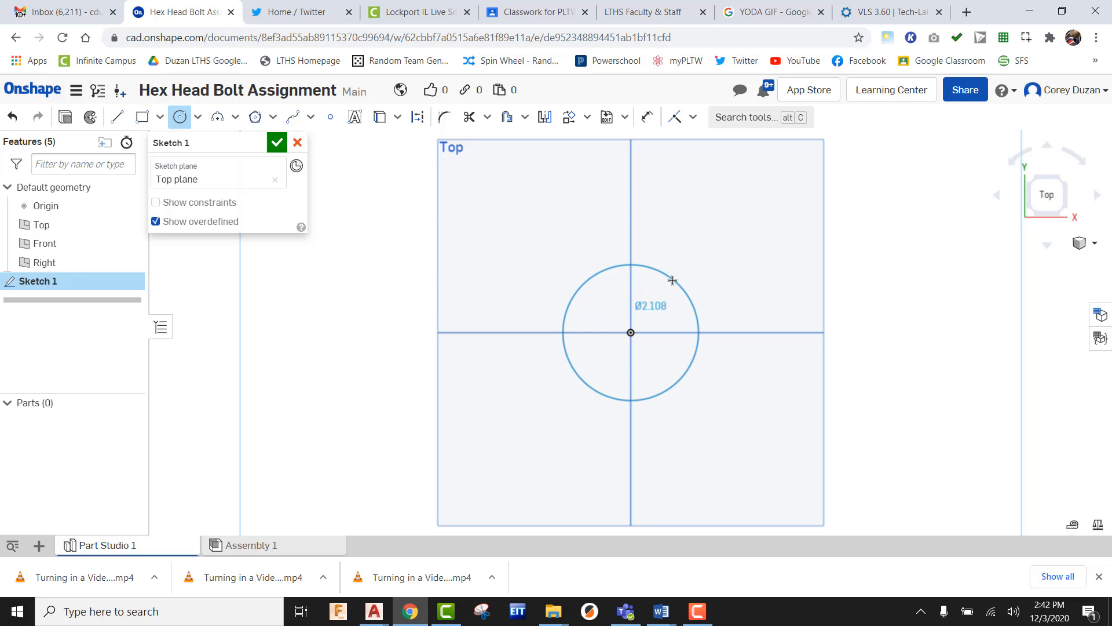
pyautogui.click(671, 277)
pyautogui.write('.25')
pyautogui.press('Return')
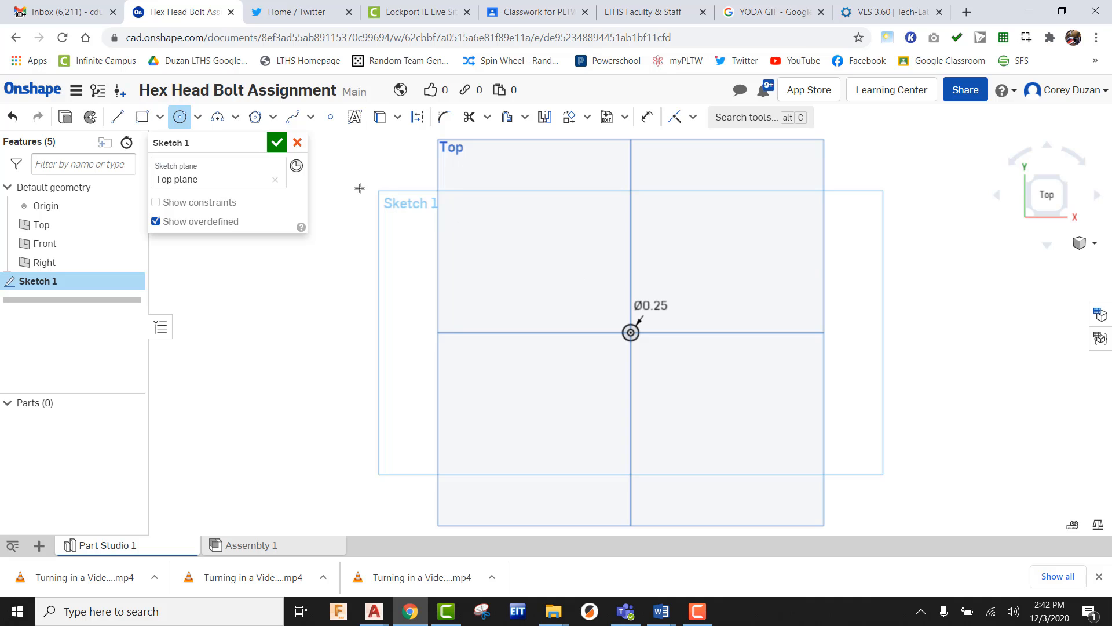
pyautogui.click(279, 145)
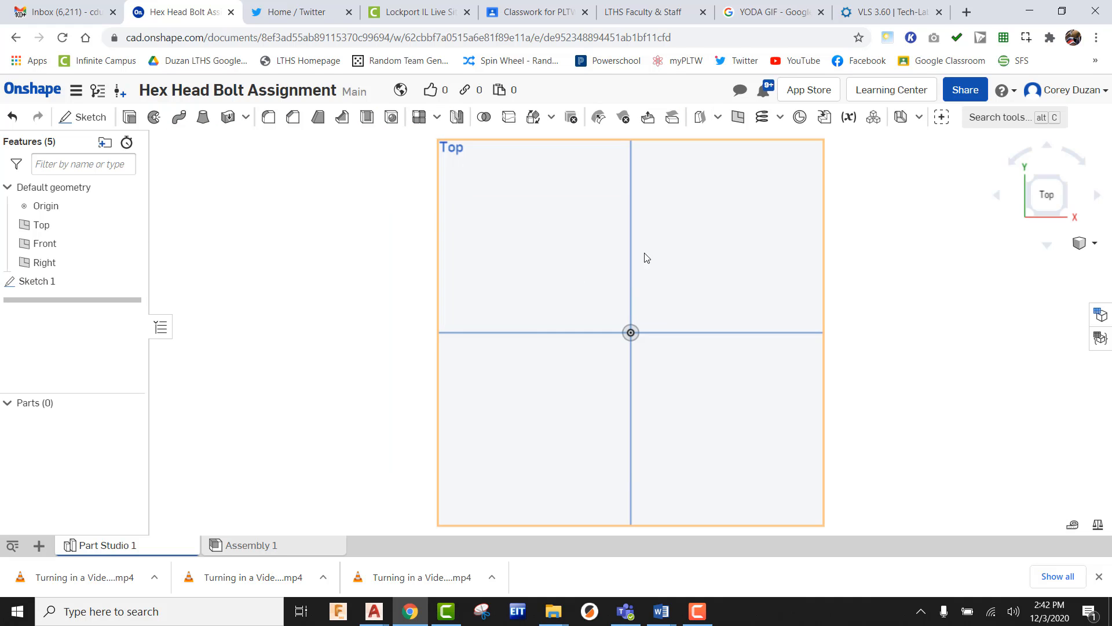
# - Extrude the circle as a new solid with a blind depth of 2 in
pyautogui.click(1065, 218)
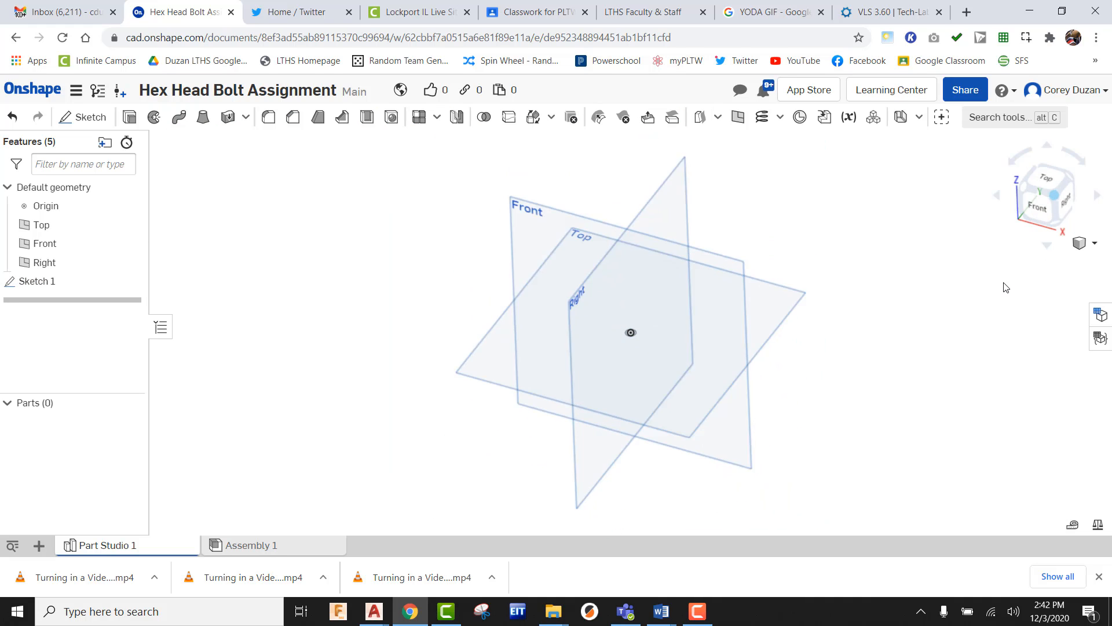
pyautogui.click(129, 117)
pyautogui.scroll(5, 628, 323)
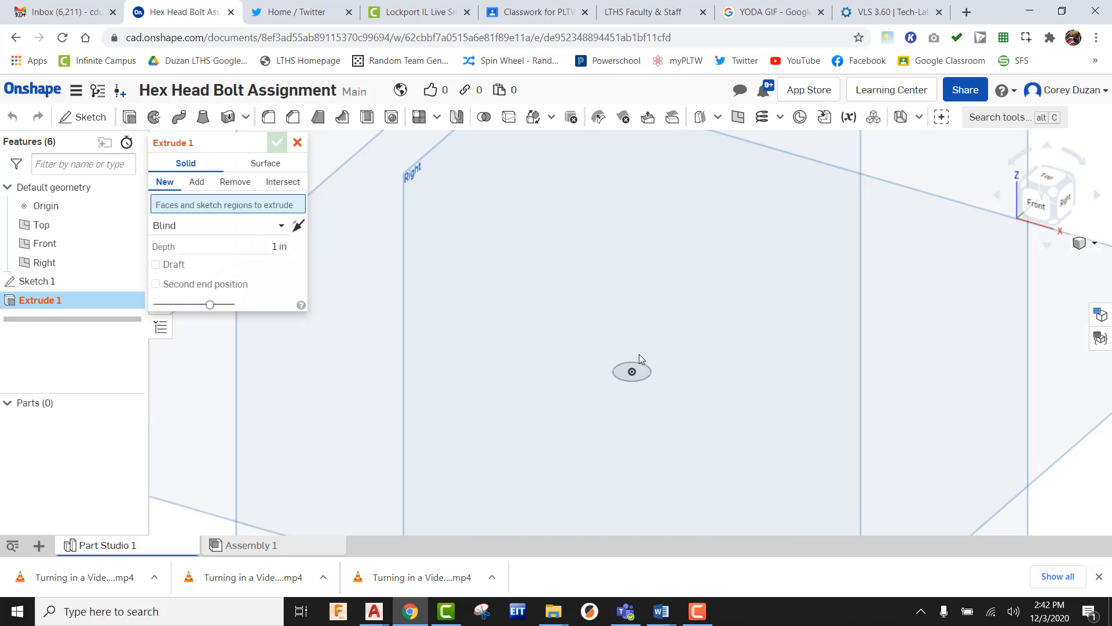
pyautogui.click(633, 368)
pyautogui.scroll(-4, 655, 442)
pyautogui.click(289, 259)
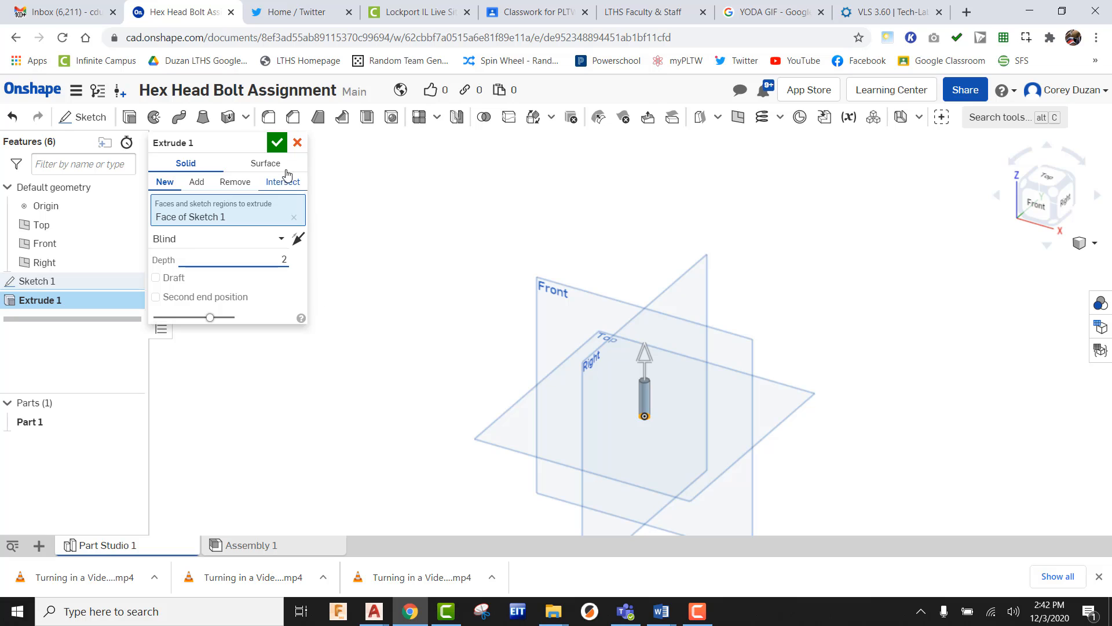
pyautogui.click(277, 142)
# - Create a clockwise helix on the shaft's cylindrical face, defined by turns, with 40 revolutions
pyautogui.scroll(5, 683, 428)
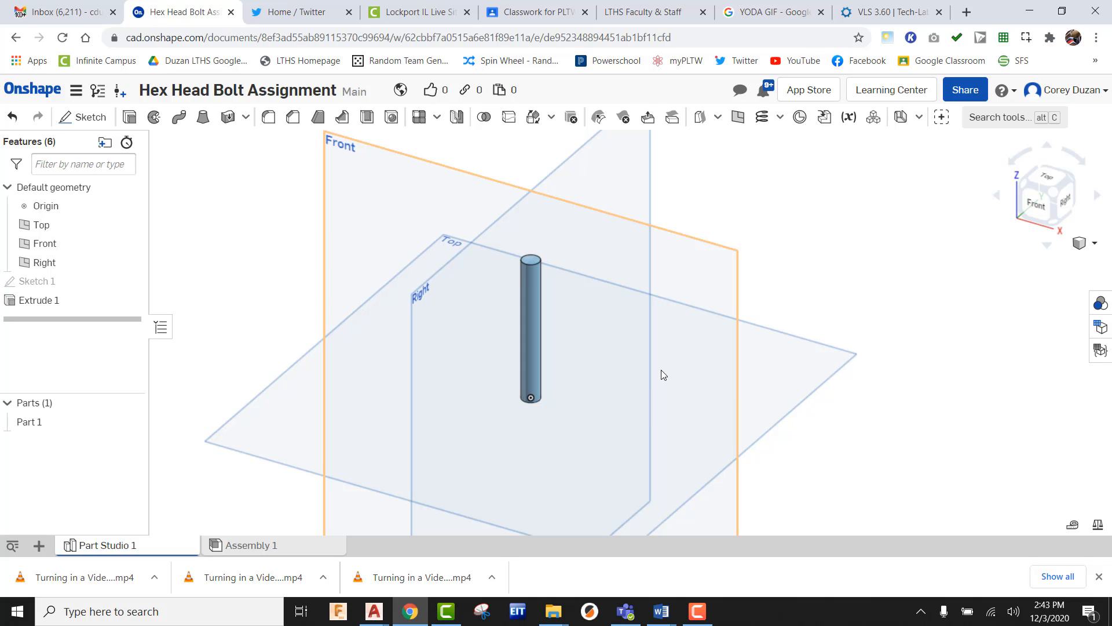
pyautogui.click(762, 118)
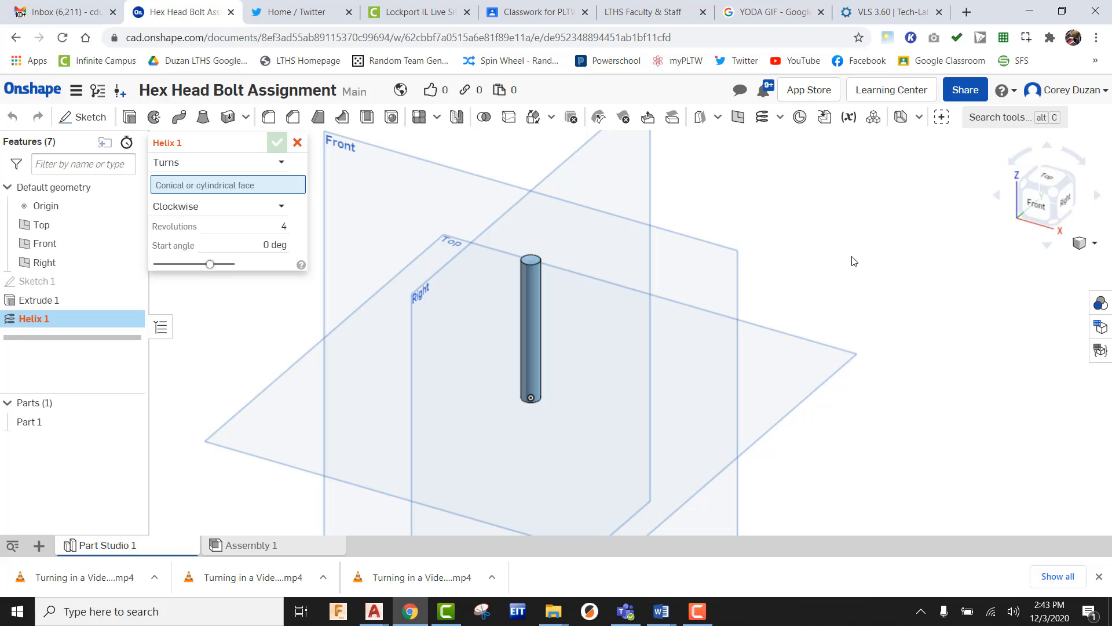
pyautogui.click(536, 289)
pyautogui.click(293, 238)
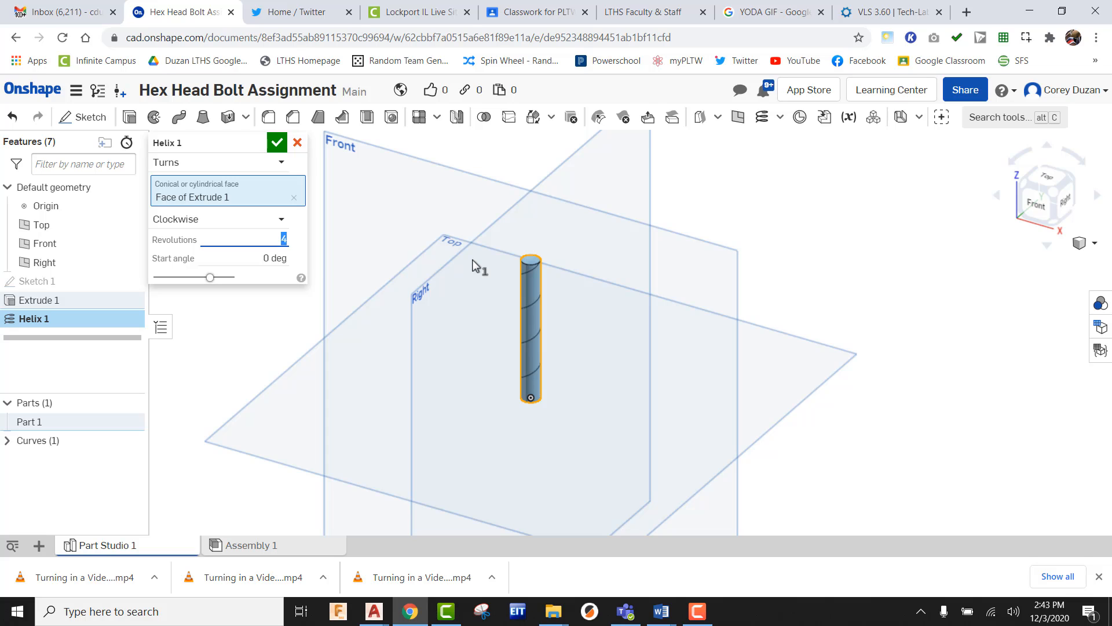
pyautogui.write('40')
pyautogui.click(277, 142)
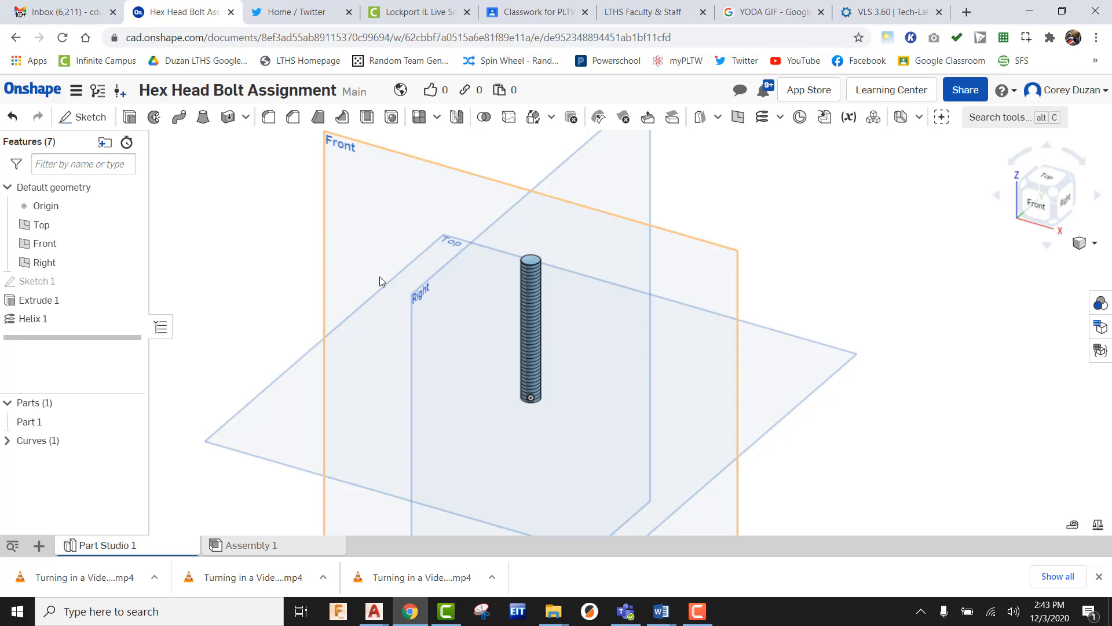
# - Start a sketch on the Front plane and project the cylinder's right-hand side edge into it with the Use tool
pyautogui.scroll(5, 533, 328)
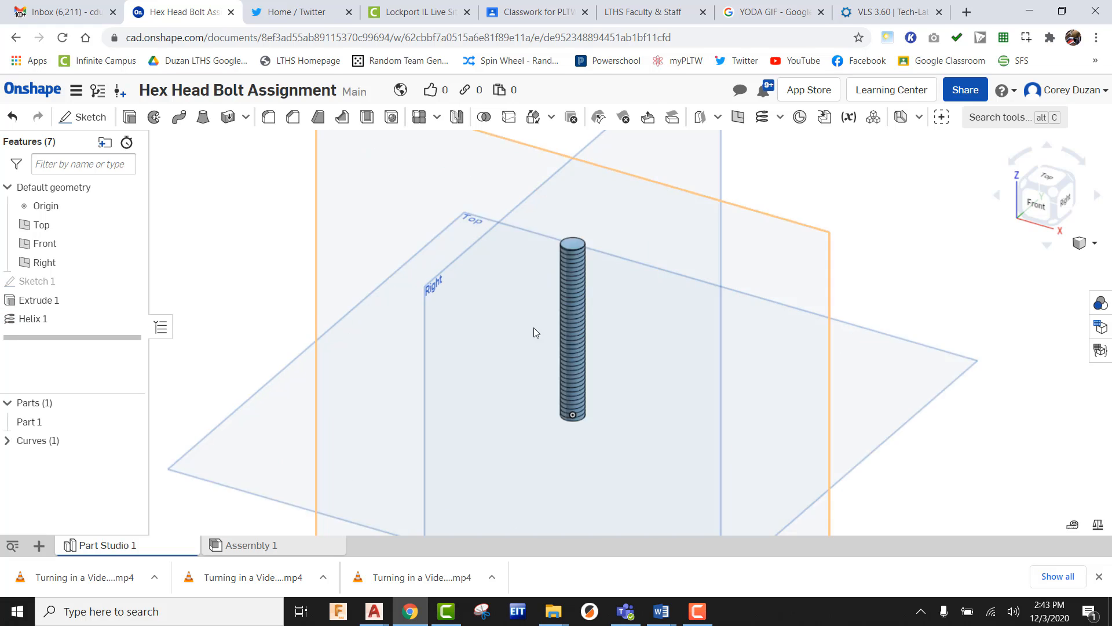
pyautogui.scroll(-5, 564, 333)
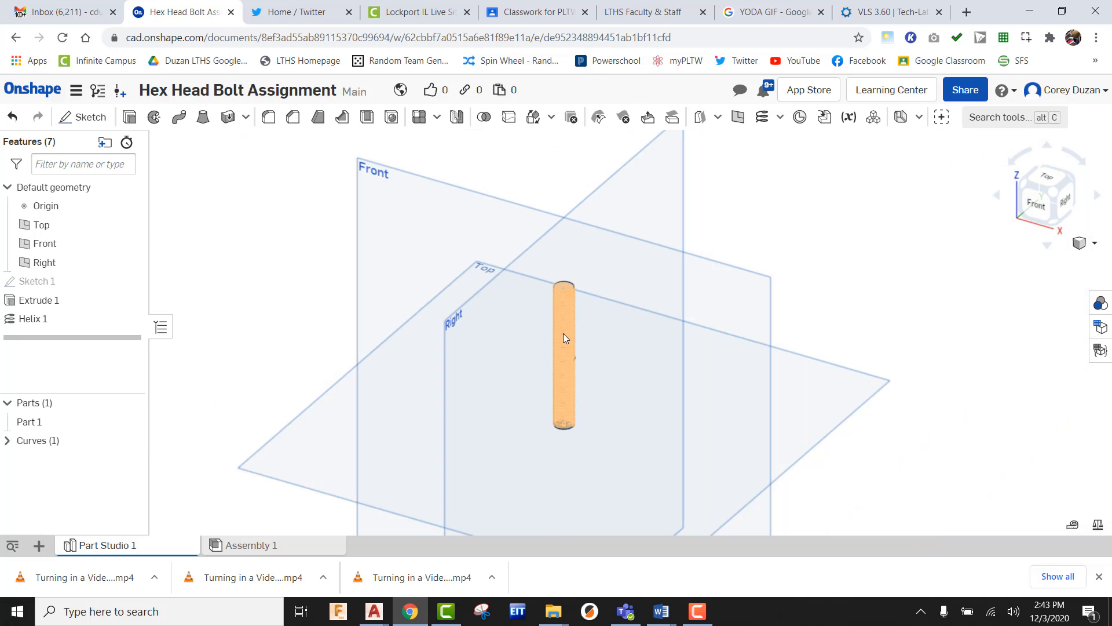
pyautogui.click(72, 117)
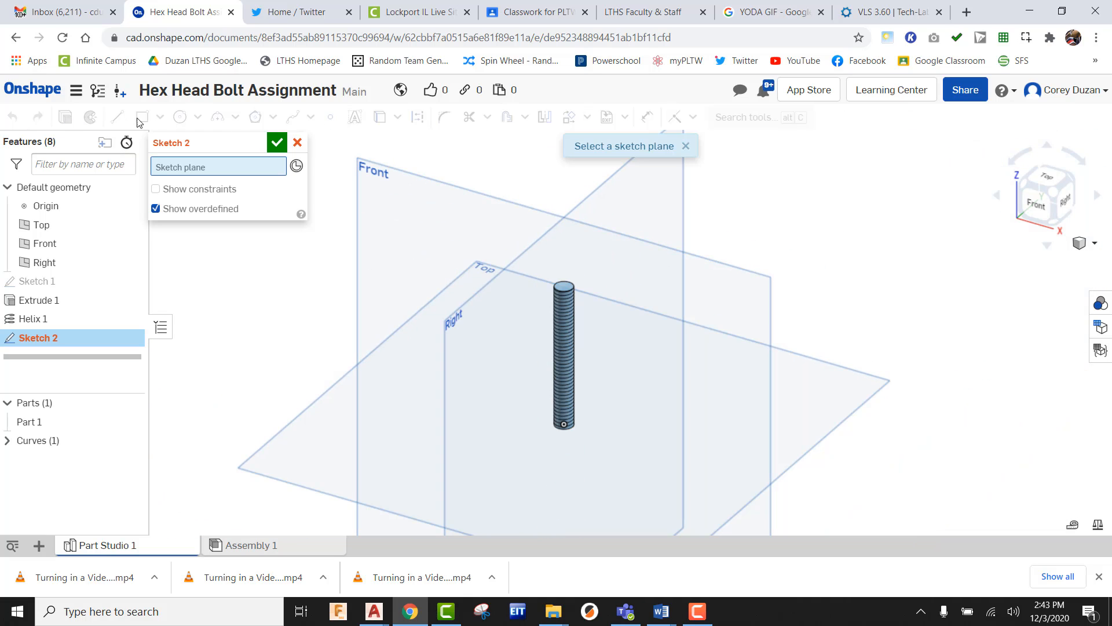
pyautogui.click(392, 173)
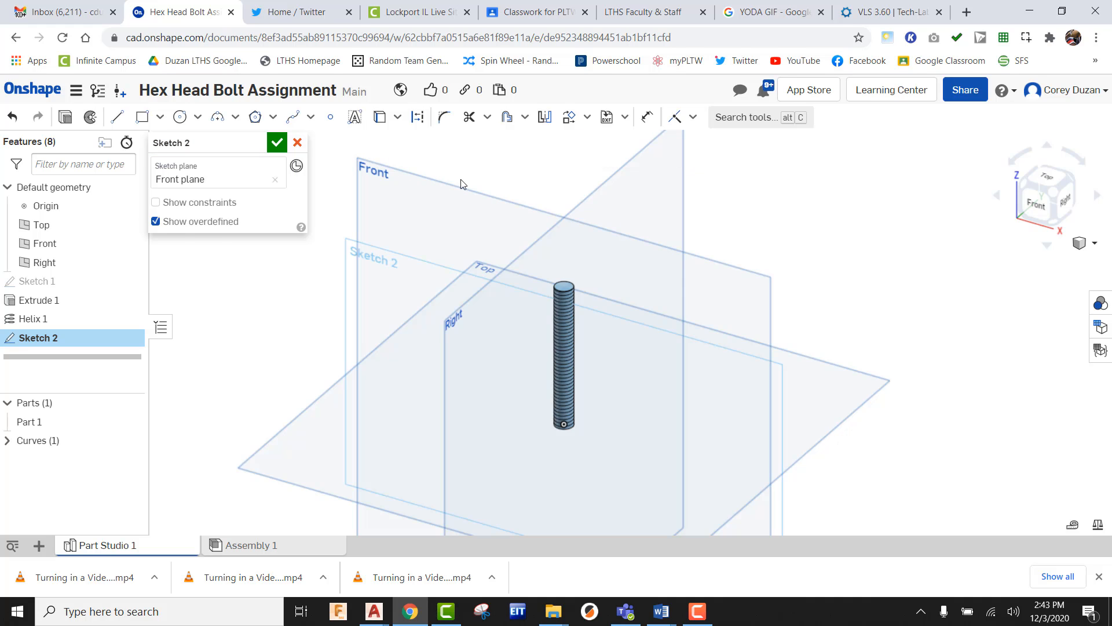
pyautogui.click(1030, 203)
pyautogui.scroll(10, 646, 216)
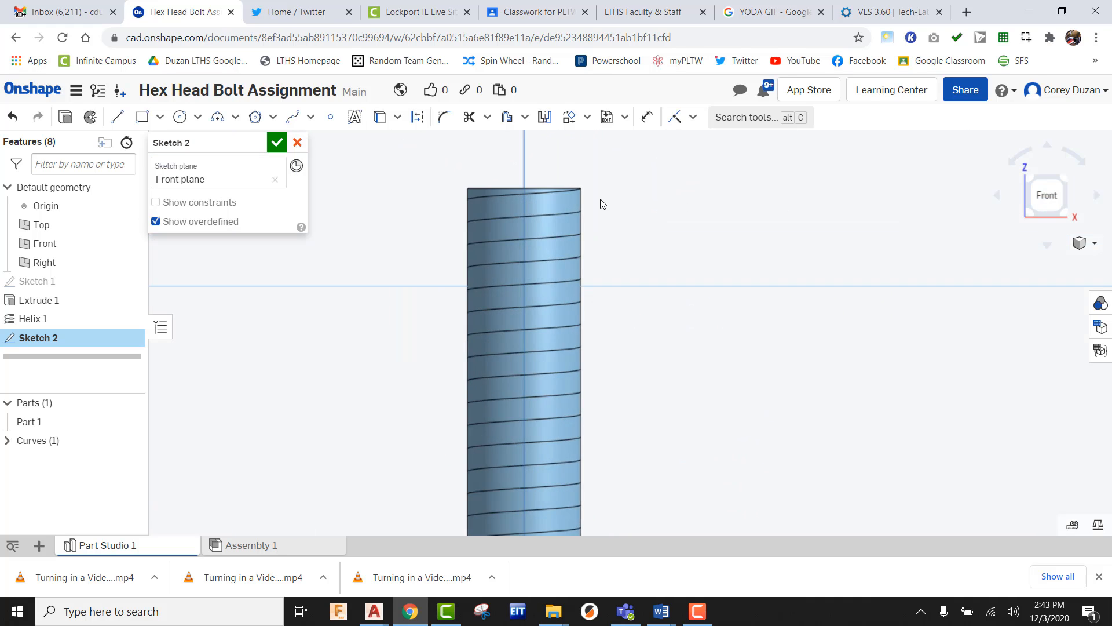
pyautogui.scroll(3, 601, 220)
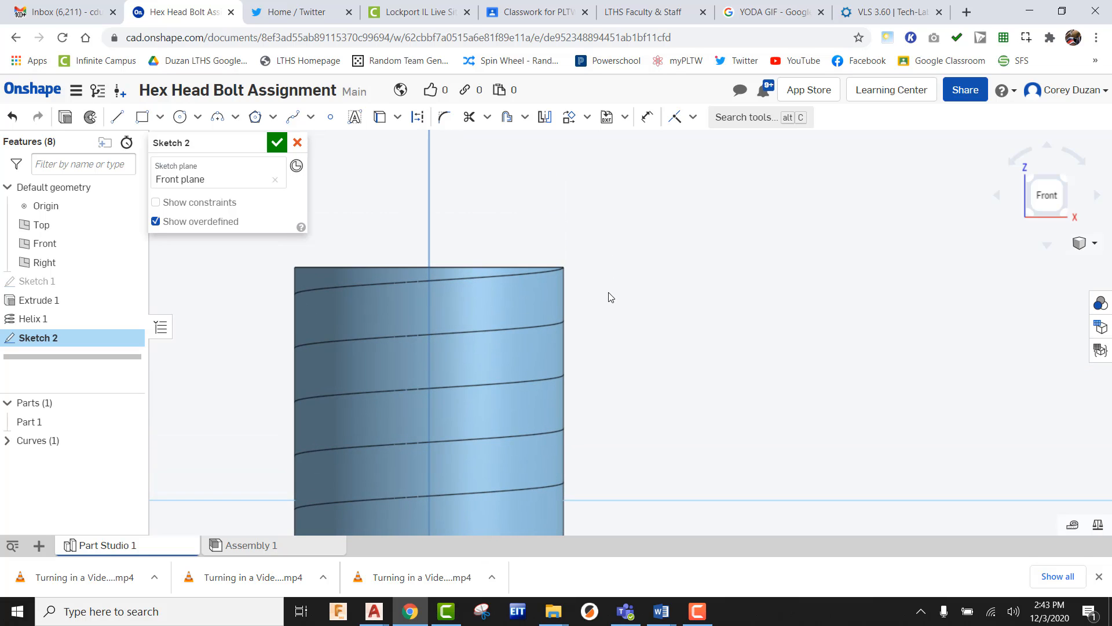
pyautogui.click(381, 125)
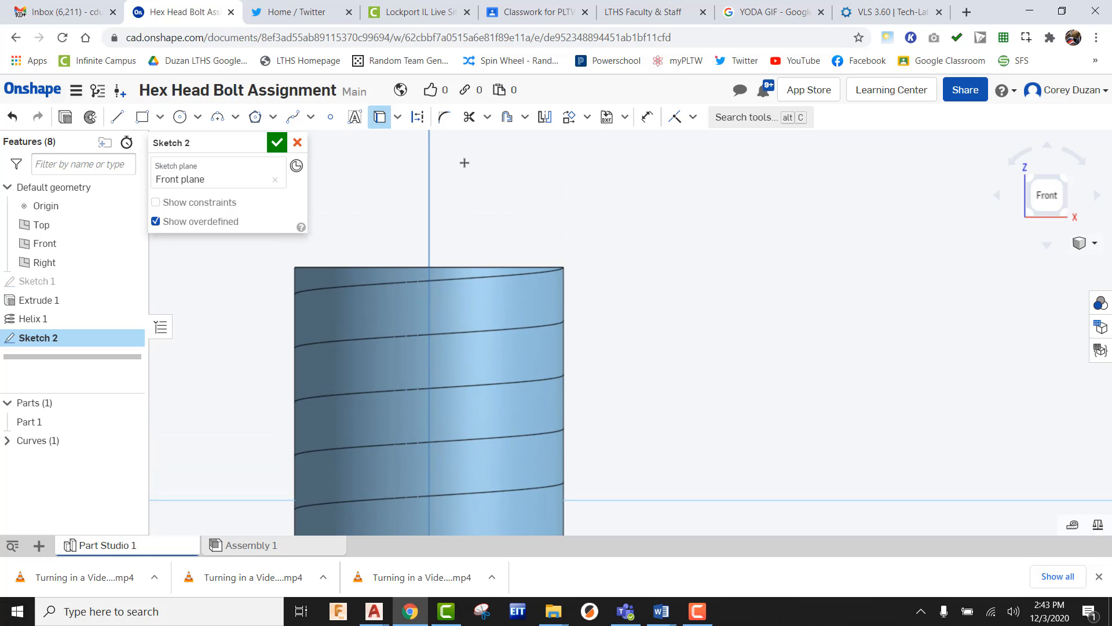
pyautogui.click(565, 282)
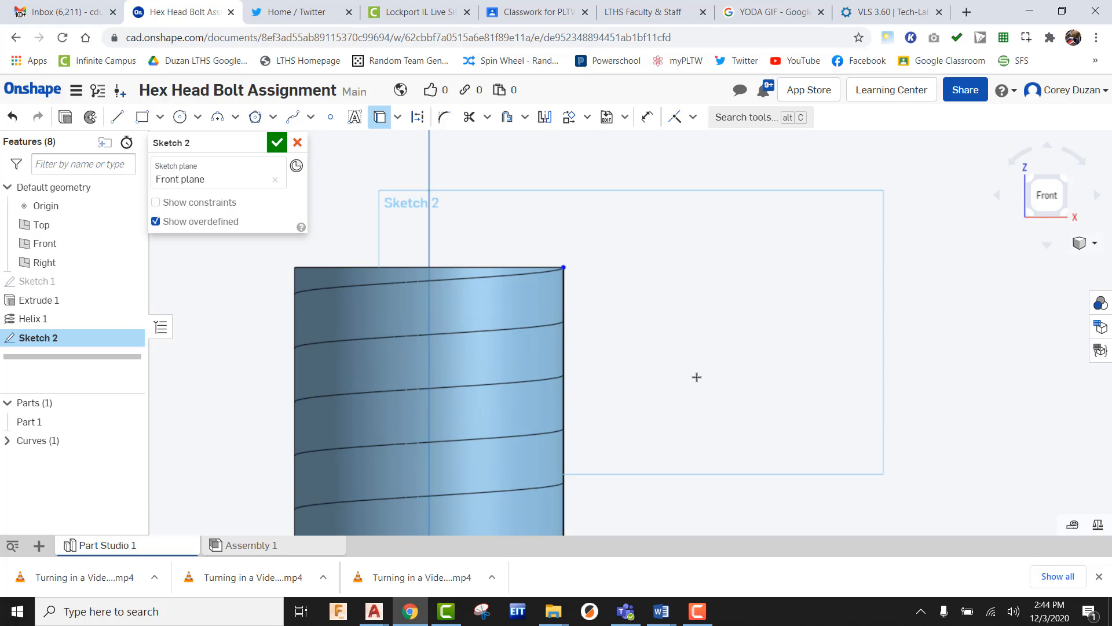
# - Draw a horizontal line outward from the top end of the projected edge and set its length to 0.06 in
pyautogui.click(117, 118)
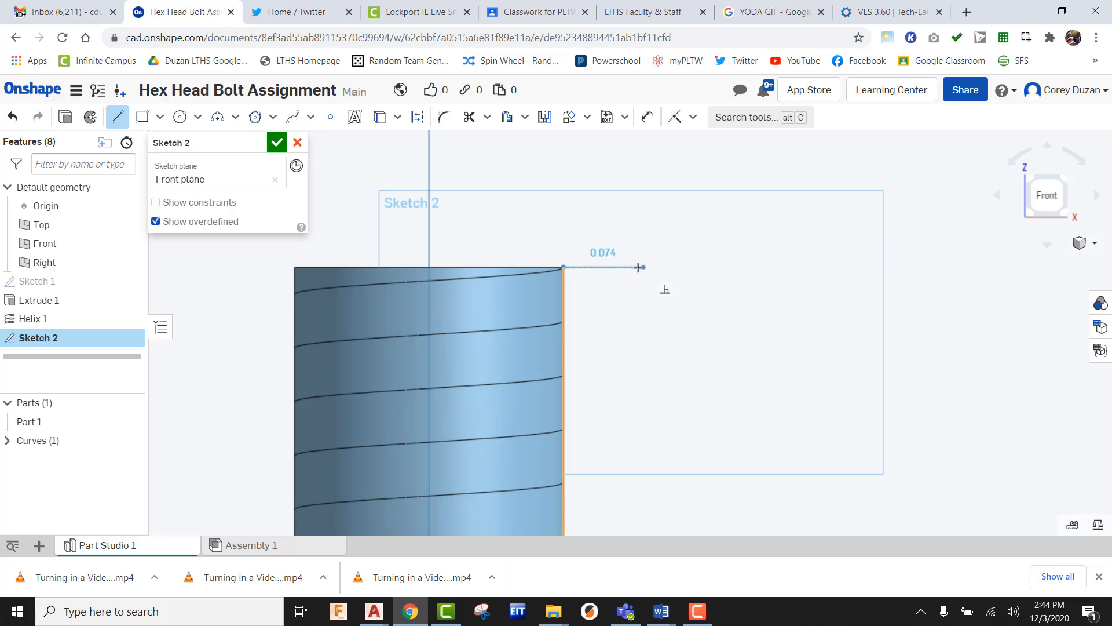
pyautogui.click(615, 266)
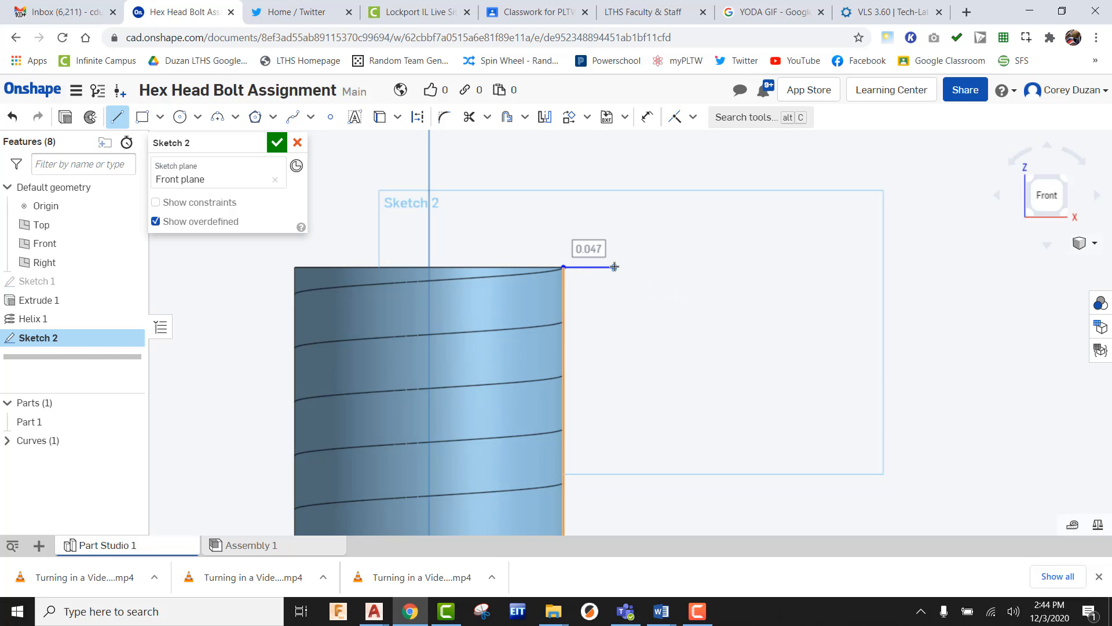
pyautogui.write('.05')
pyautogui.press('Return')
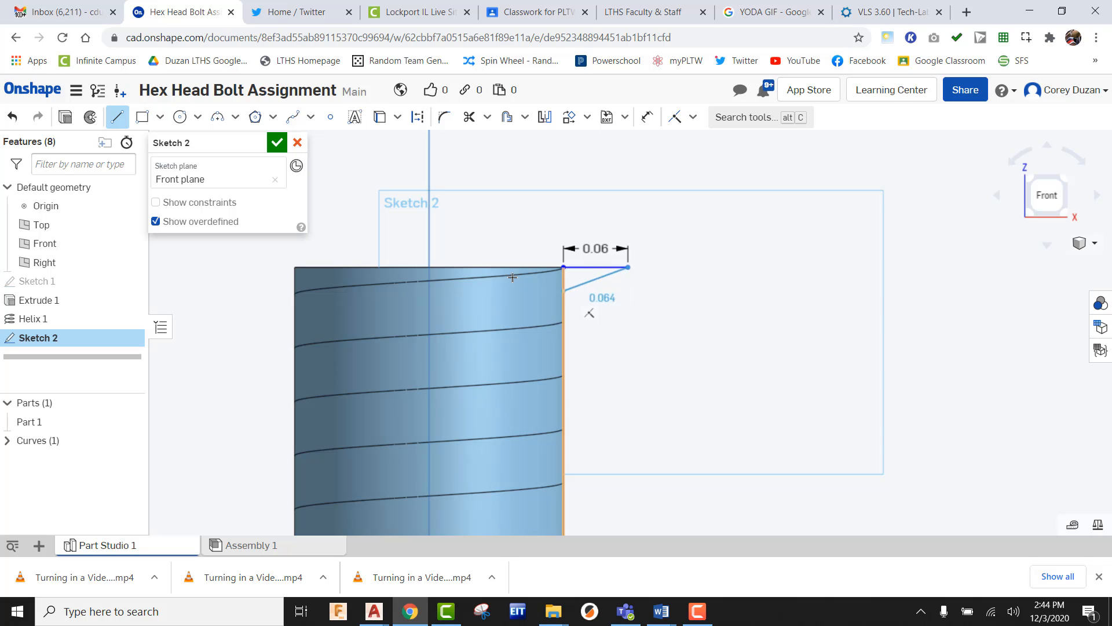
# - Draw a line down the projected edge from the horizontal line's inner end and set its length to 0.03 in
pyautogui.click(118, 118)
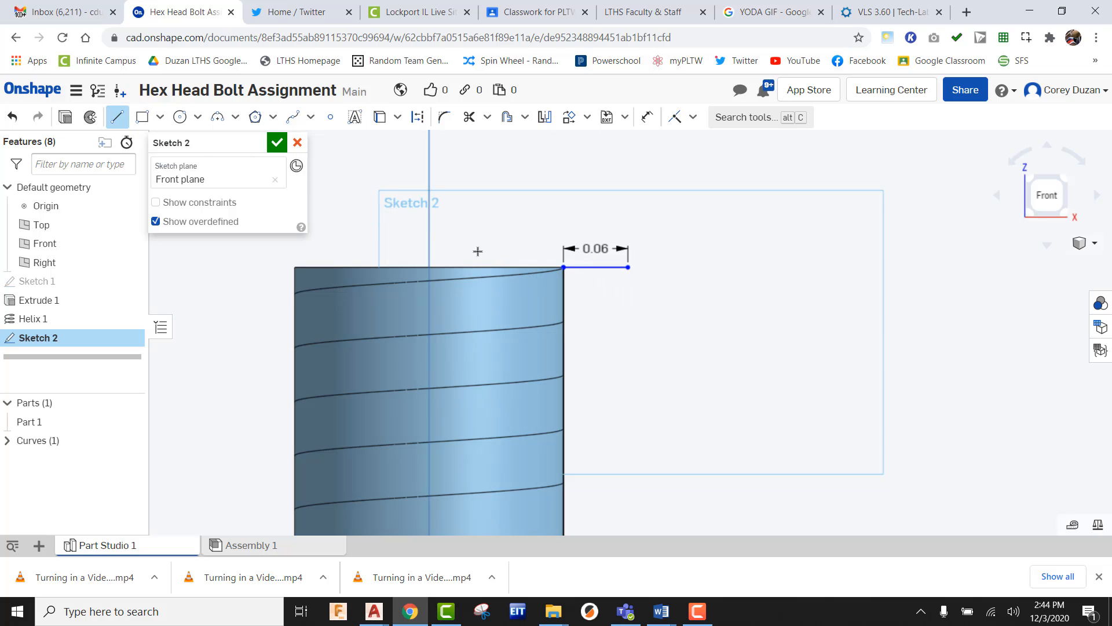
pyautogui.click(563, 267)
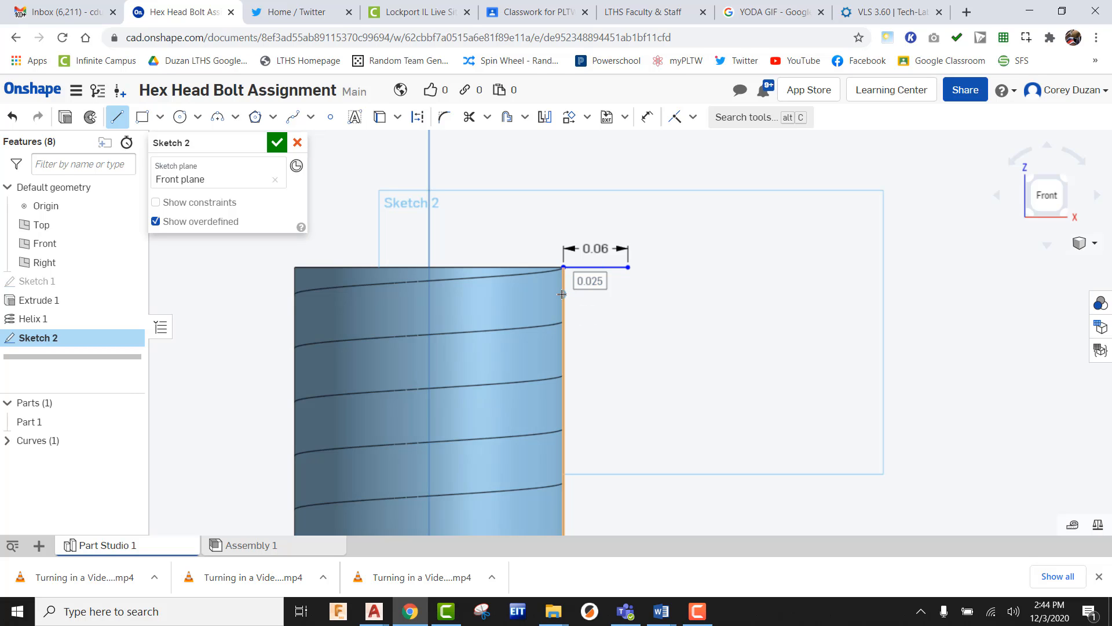
pyautogui.write('0.03')
pyautogui.press('Return')
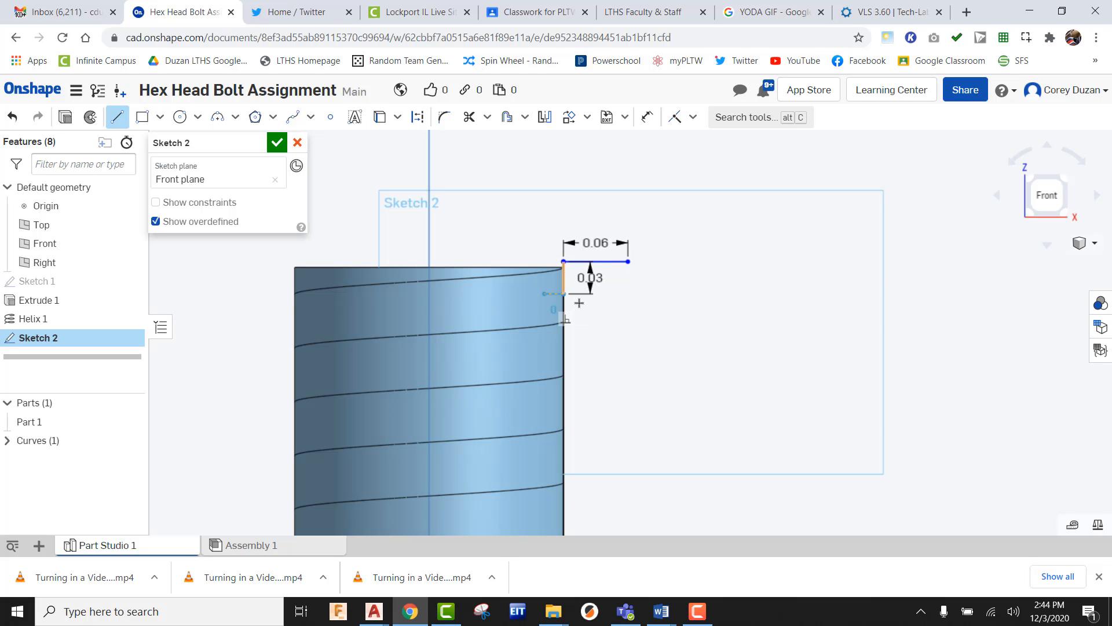
pyautogui.press('Escape')
# - Close the triangular thread profile with a diagonal line from the short vertical line's lower end to the horizontal line's outer end
pyautogui.scroll(2, 586, 265)
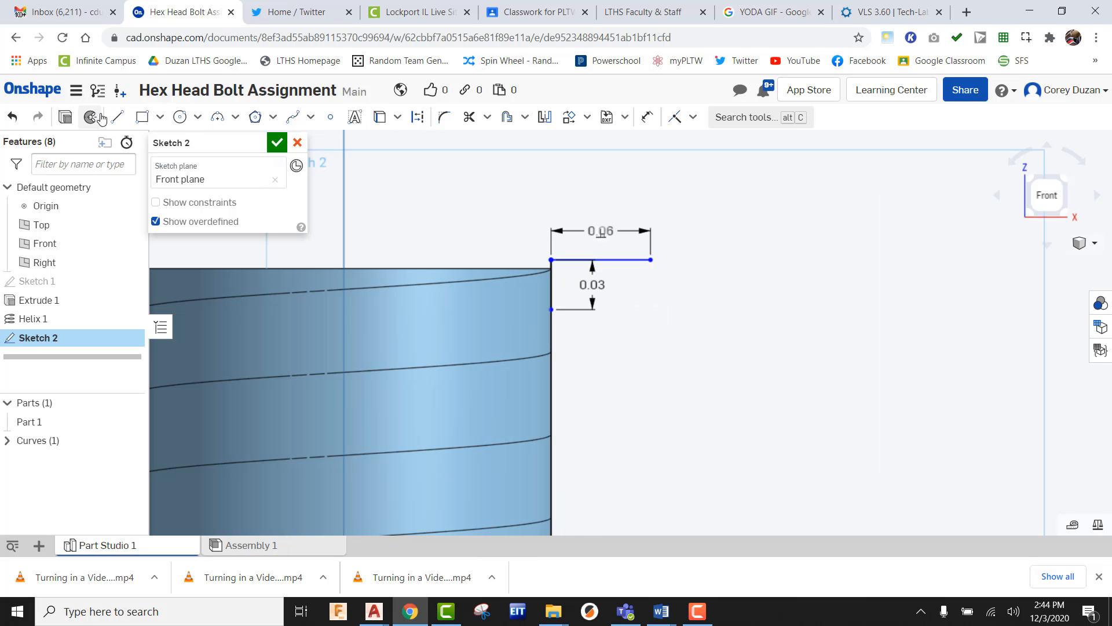
pyautogui.click(118, 117)
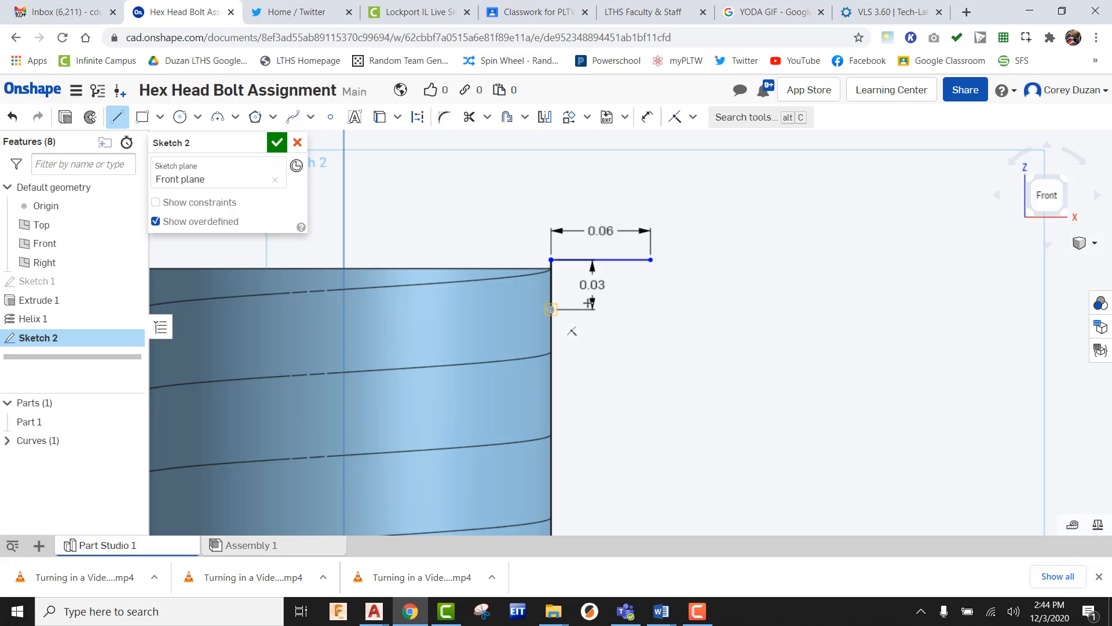
pyautogui.moveTo(551, 309); pyautogui.dragTo(650, 259)
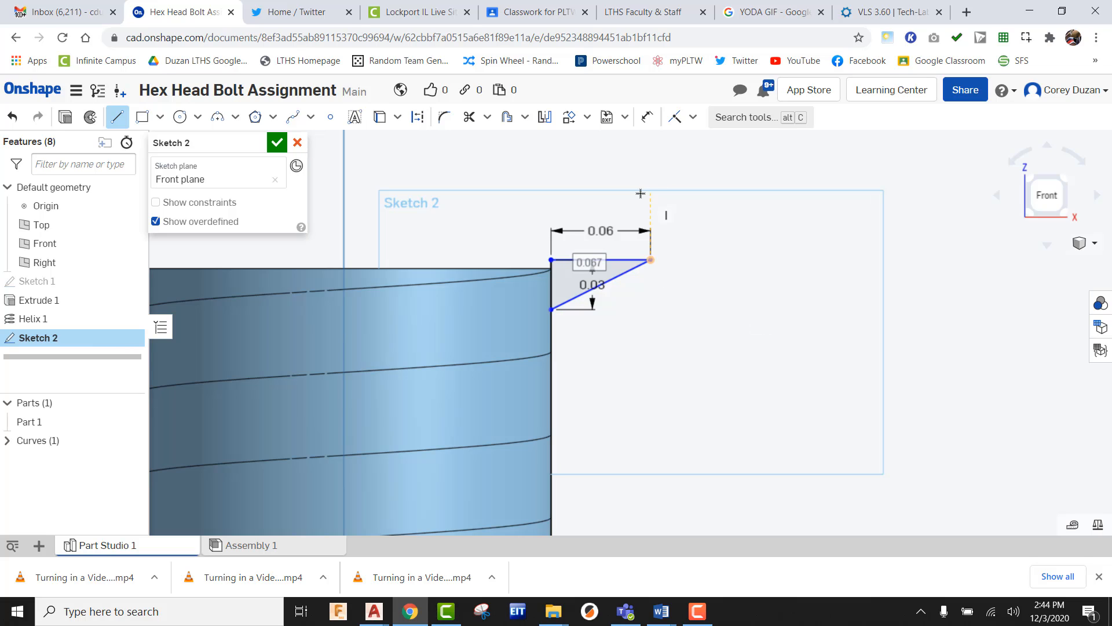
# - Mirror the thread profile's diagonal line about the 0.06 in horizontal line
pyautogui.click(549, 121)
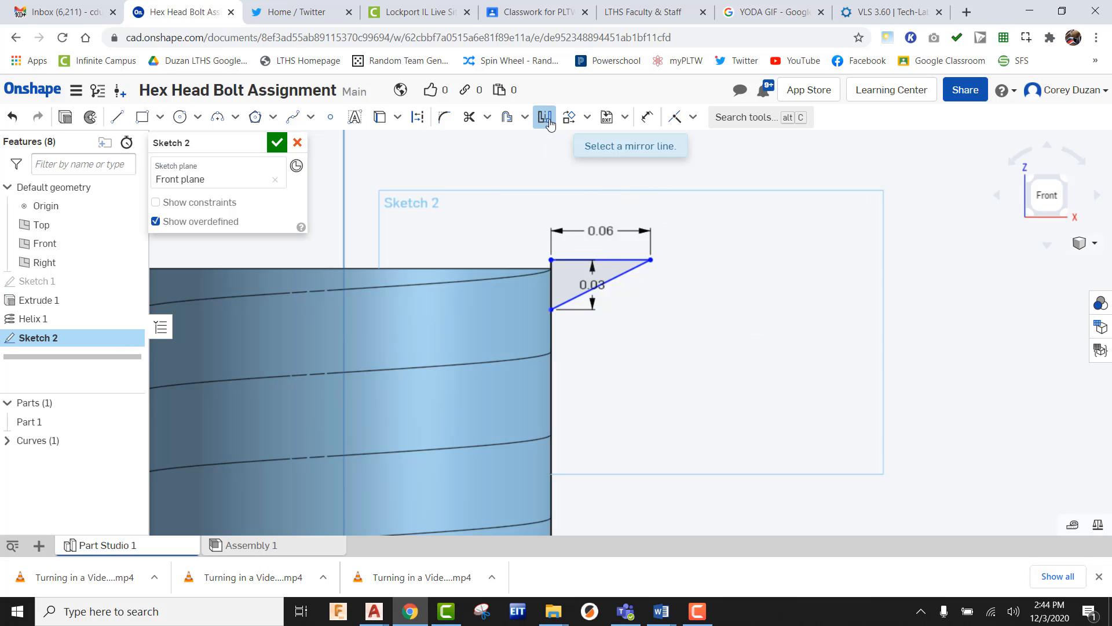
pyautogui.click(610, 259)
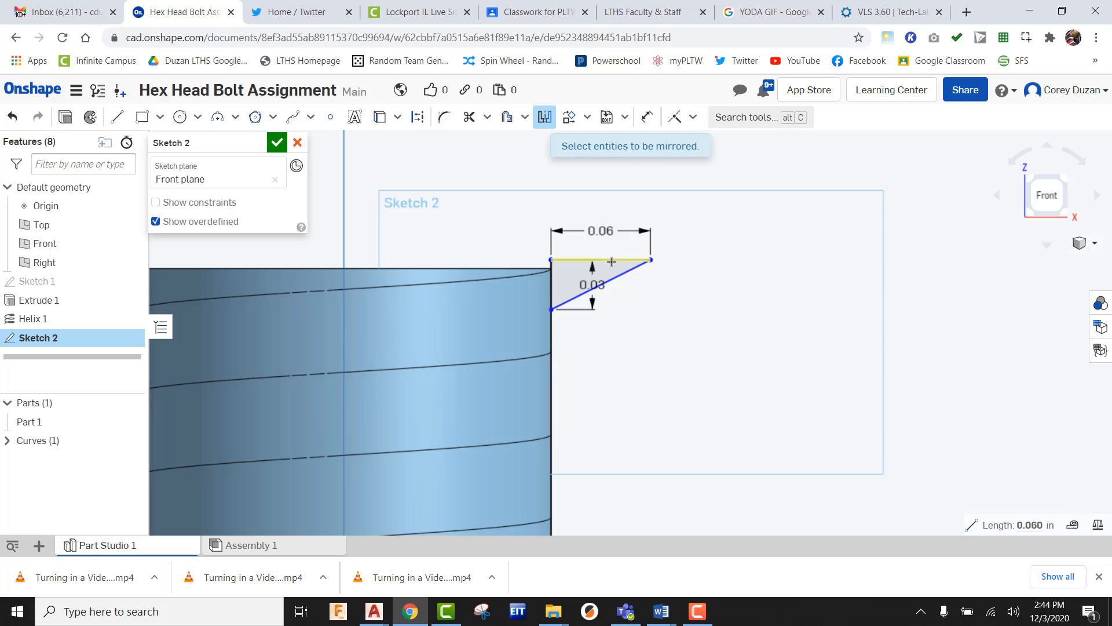
pyautogui.click(618, 277)
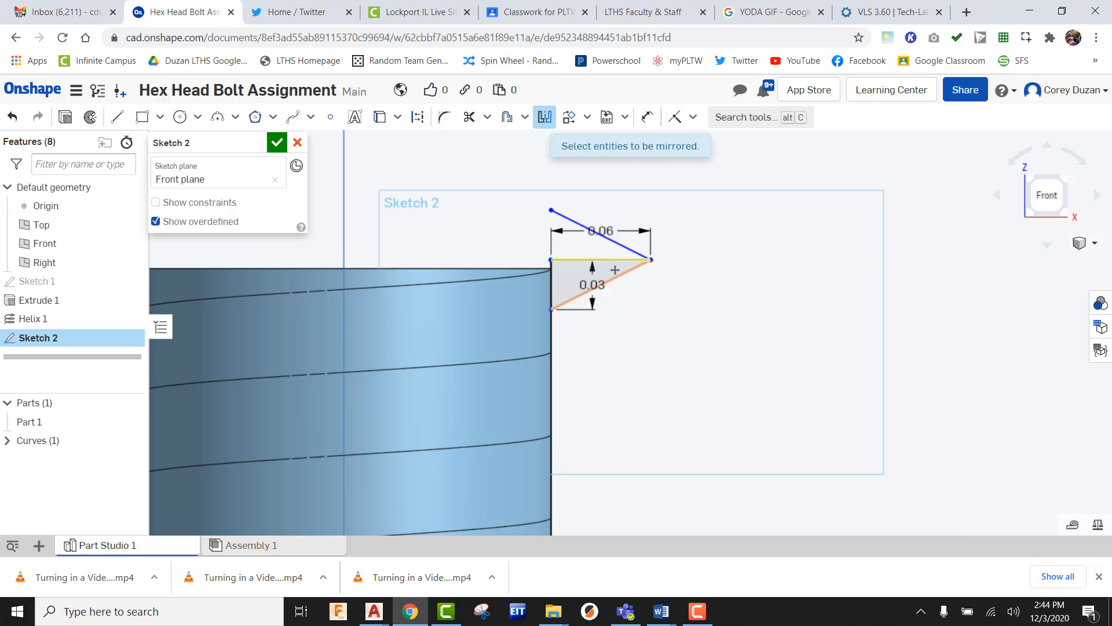
# - Close the upper half of the thread profile with a vertical line between the mirrored diagonal's upper end and the horizontal line, and finish the sketch
pyautogui.click(117, 117)
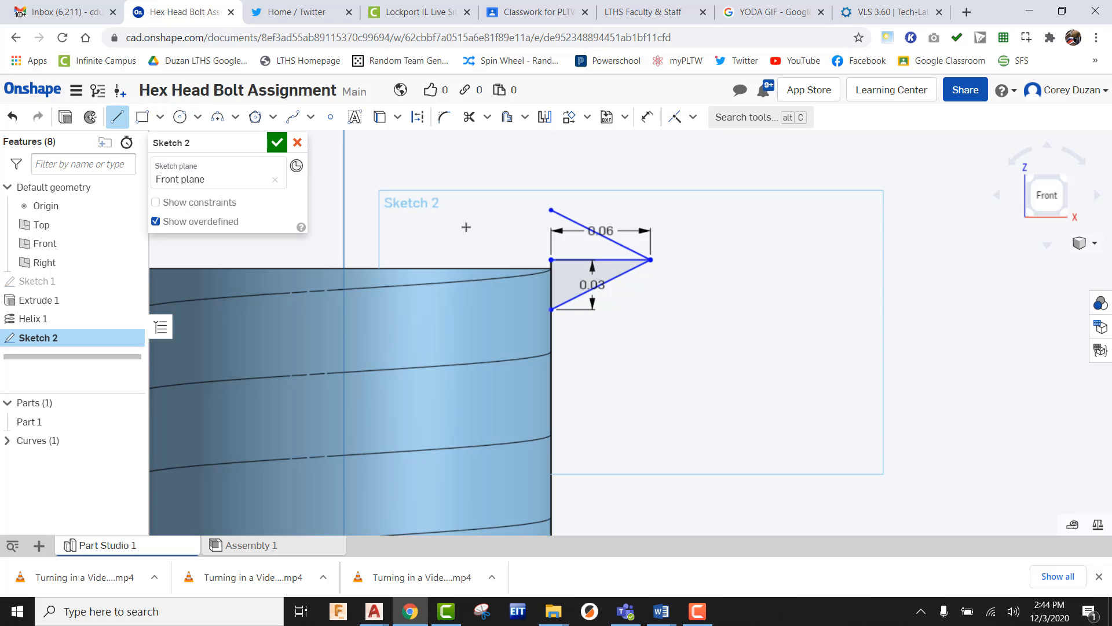
pyautogui.moveTo(550, 211); pyautogui.dragTo(551, 260)
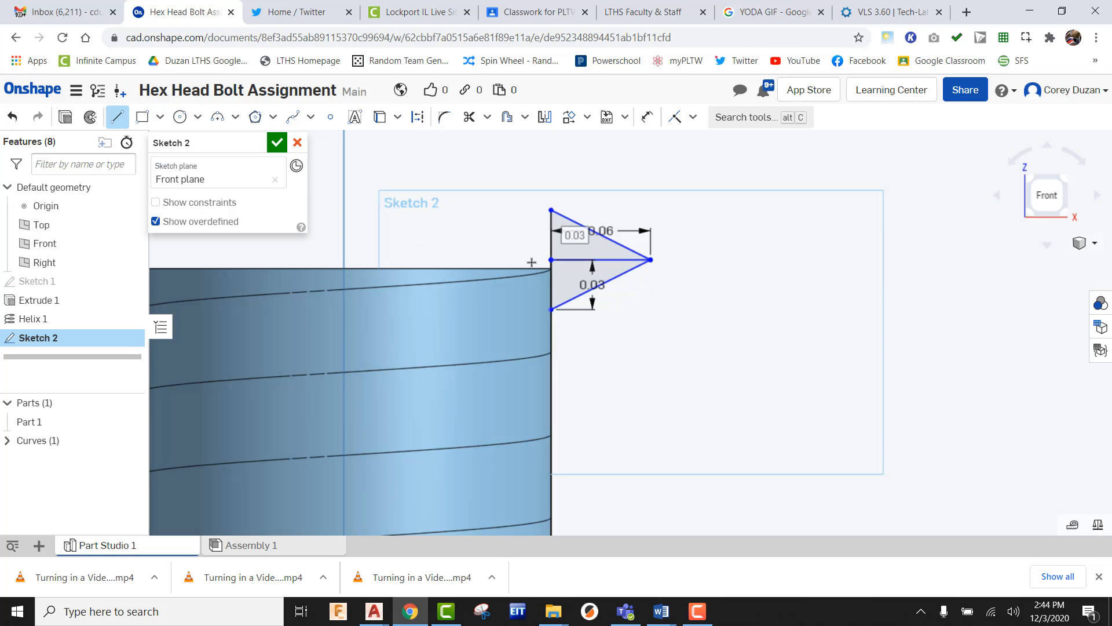
pyautogui.click(276, 143)
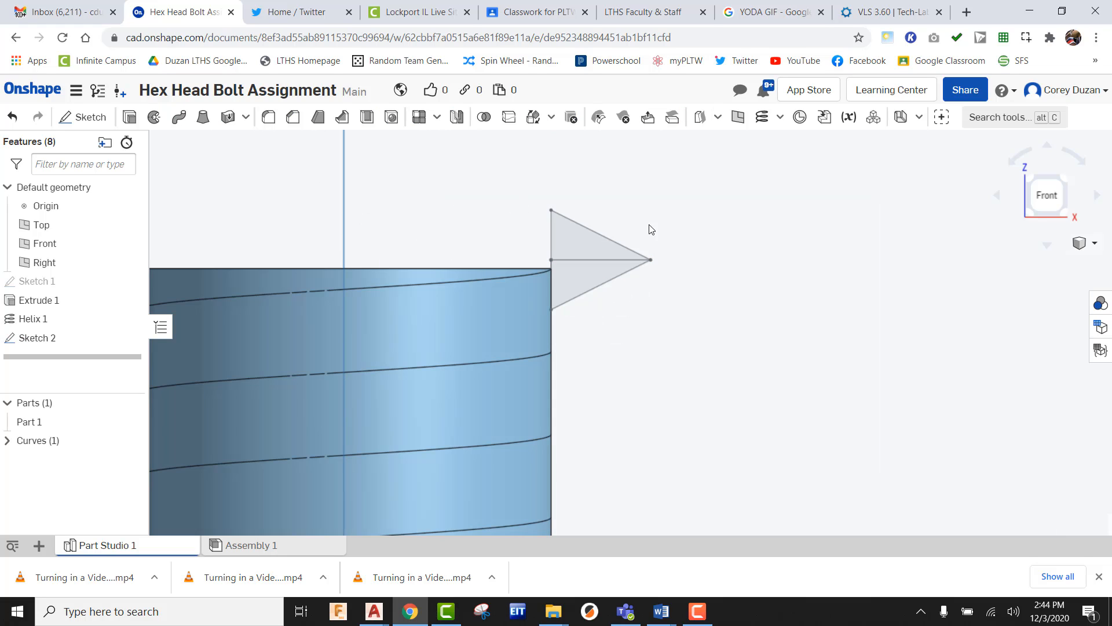
# - Hide the Top, Front and Right default planes
pyautogui.click(1062, 181)
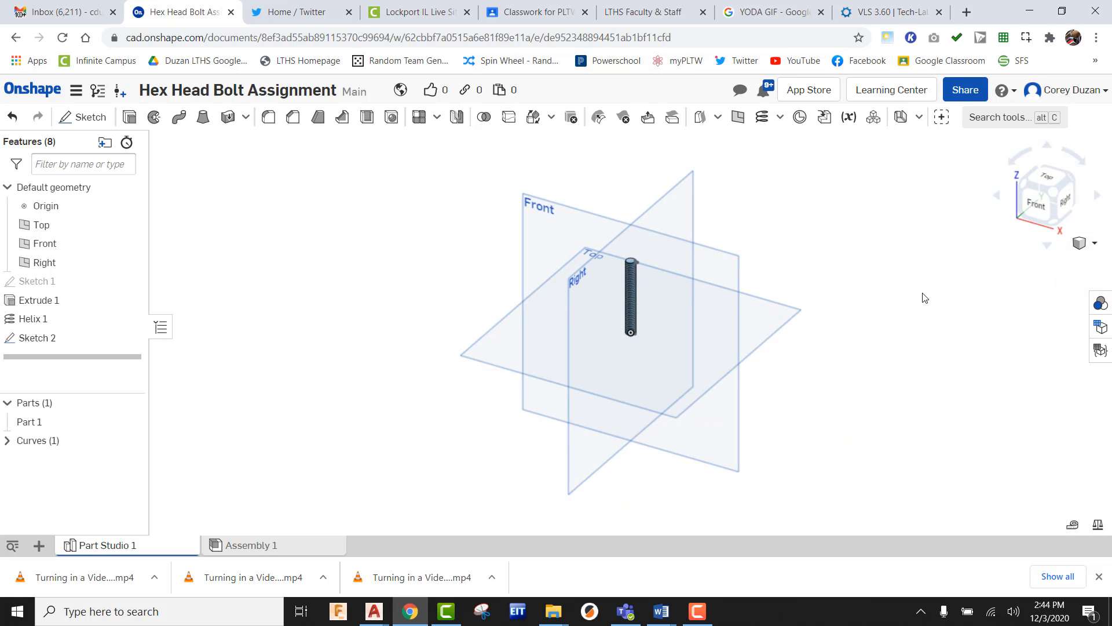
pyautogui.scroll(5, 644, 274)
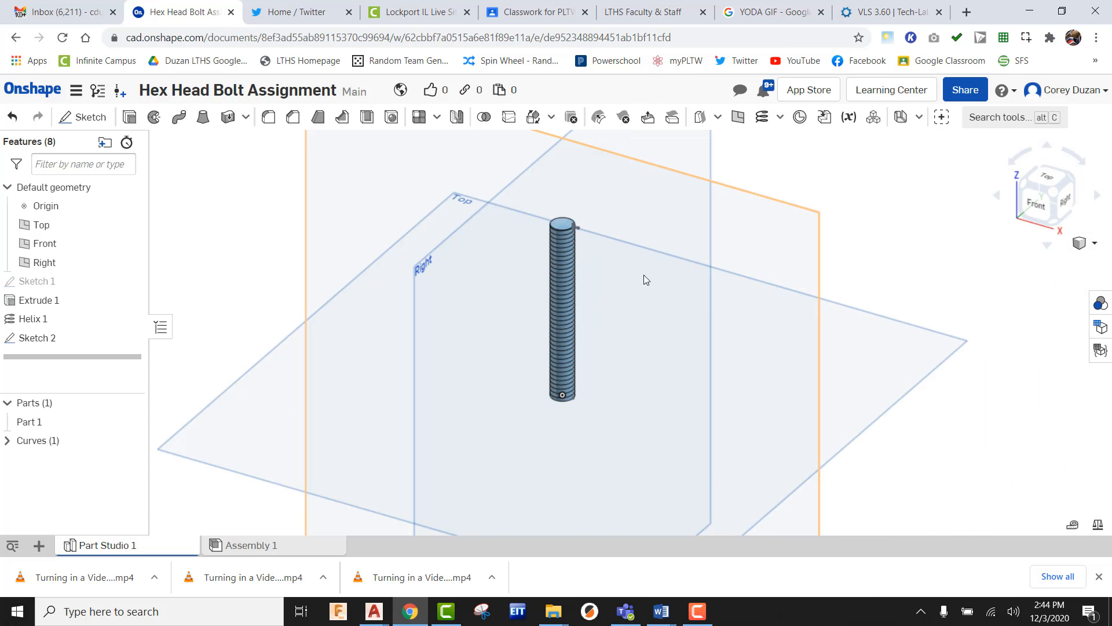
pyautogui.click(130, 225)
pyautogui.click(130, 243)
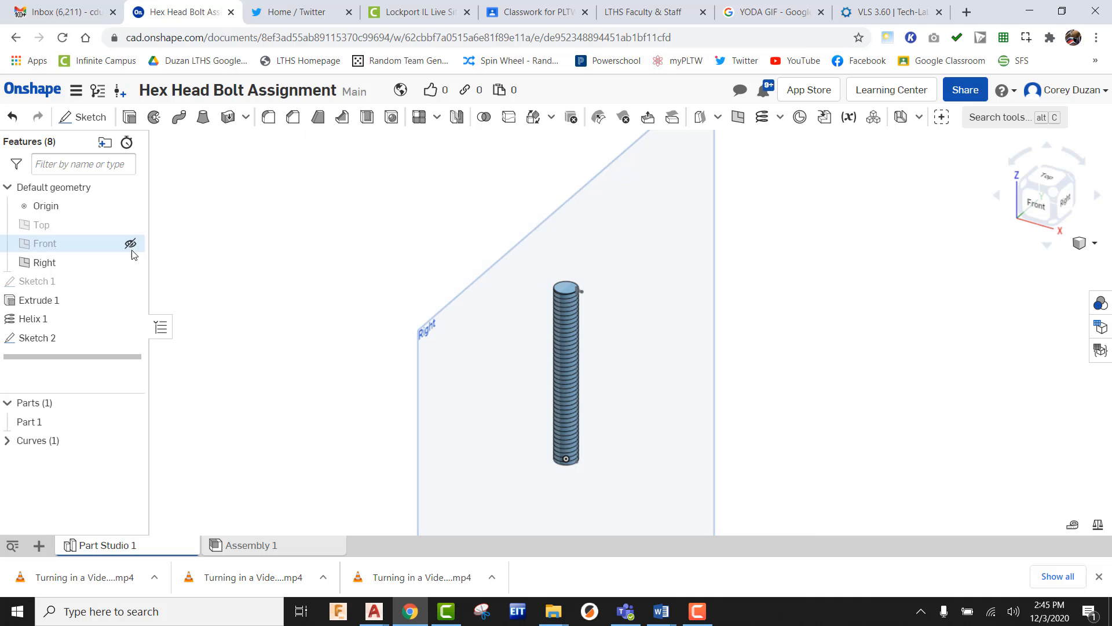
pyautogui.click(131, 263)
# - Sweep both triangular regions of the thread profile along the helix as a solid added to the shaft
pyautogui.scroll(5, 522, 322)
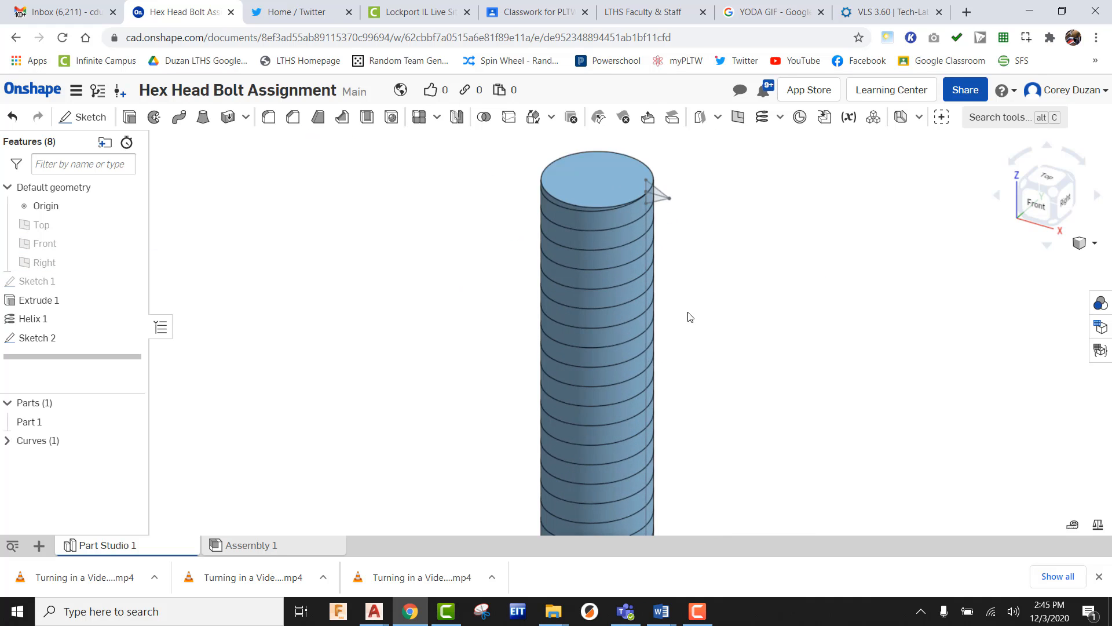
pyautogui.scroll(2, 732, 347)
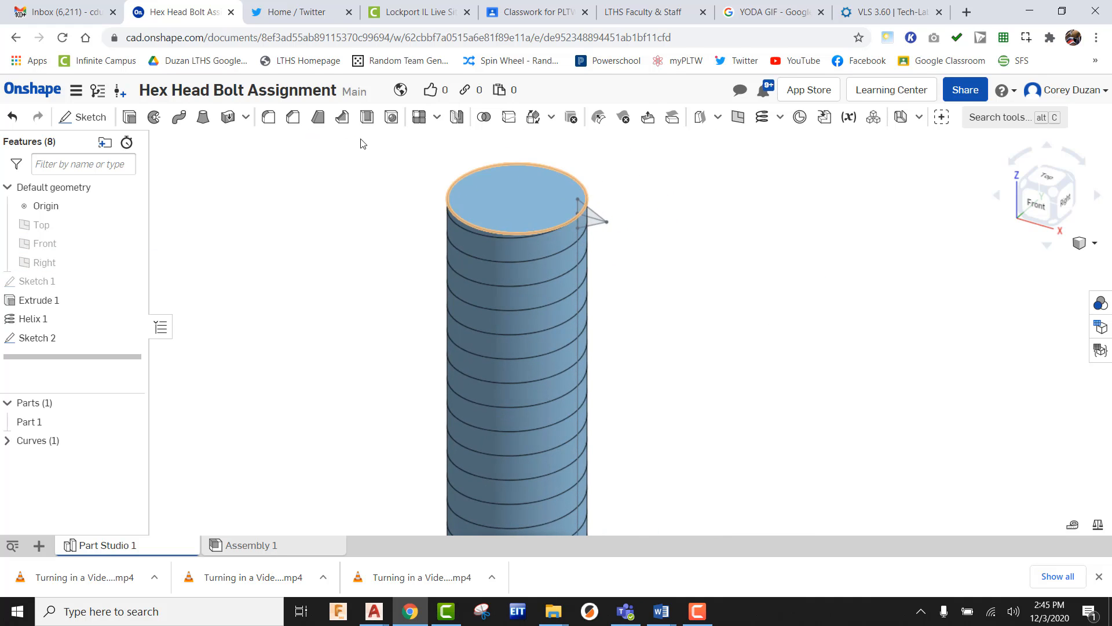
pyautogui.click(180, 117)
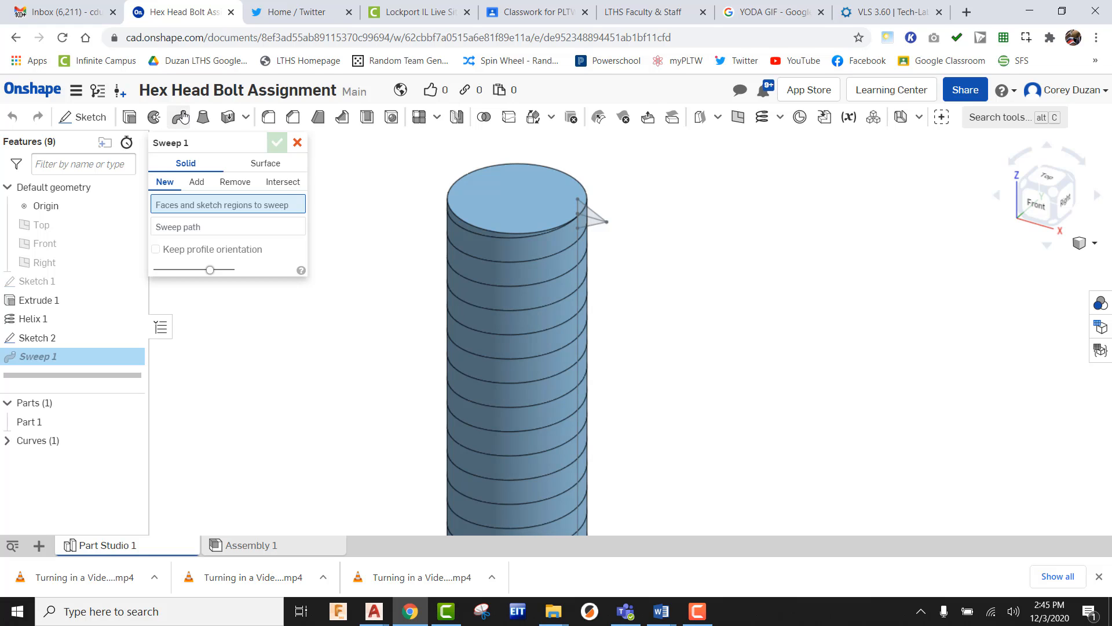
pyautogui.click(591, 217)
pyautogui.scroll(5, 591, 217)
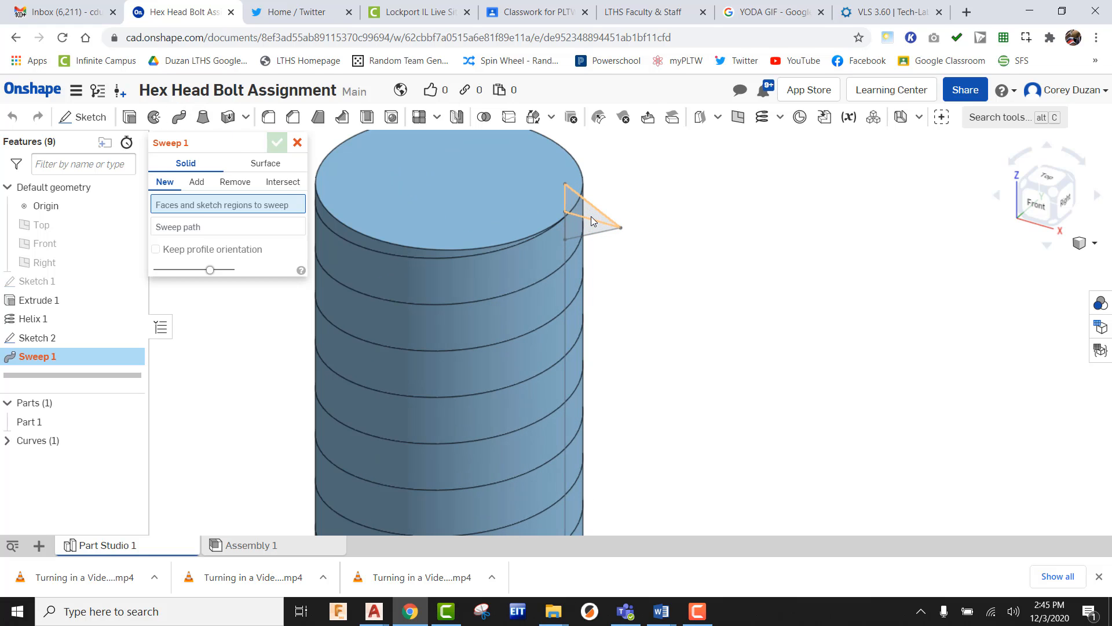
pyautogui.click(592, 230)
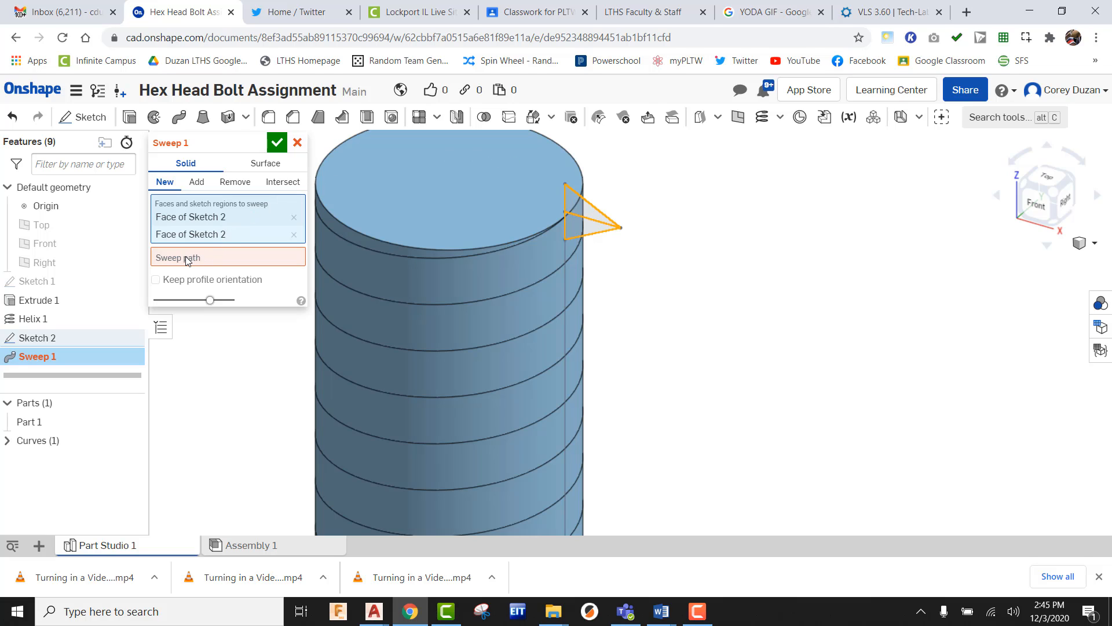
pyautogui.click(185, 257)
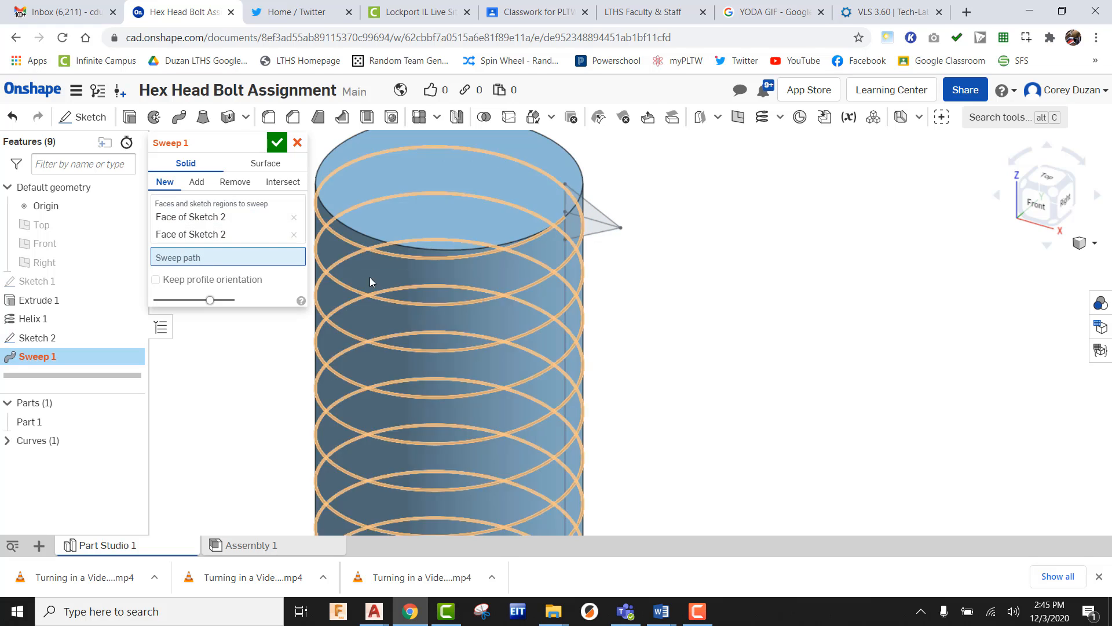
pyautogui.click(405, 259)
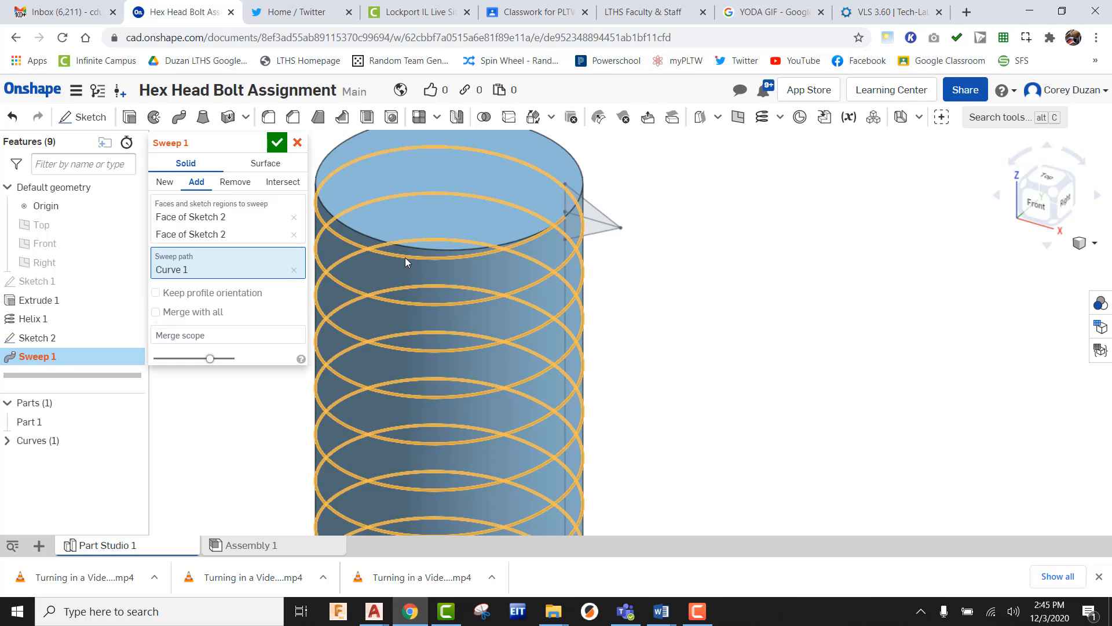
pyautogui.scroll(-10, 720, 265)
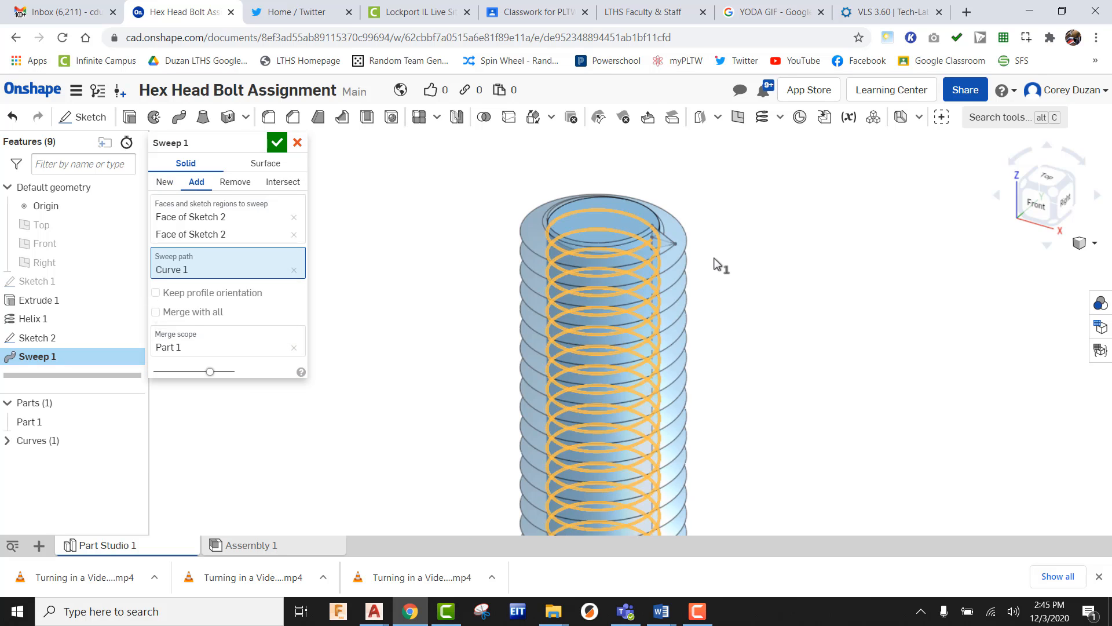
pyautogui.click(277, 143)
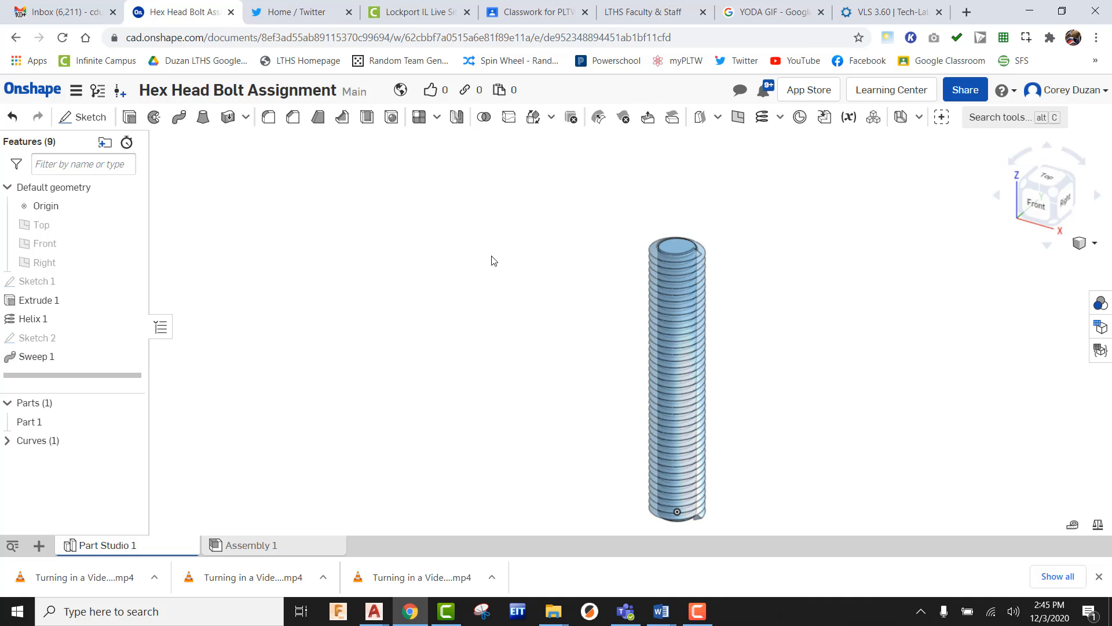
# - Examine the swept threads along the shaft and where the thread ends protrude past the shaft's end faces
pyautogui.moveTo(779, 370); pyautogui.dragTo(614, 249, button='right')
pyautogui.scroll(5, 614, 248)
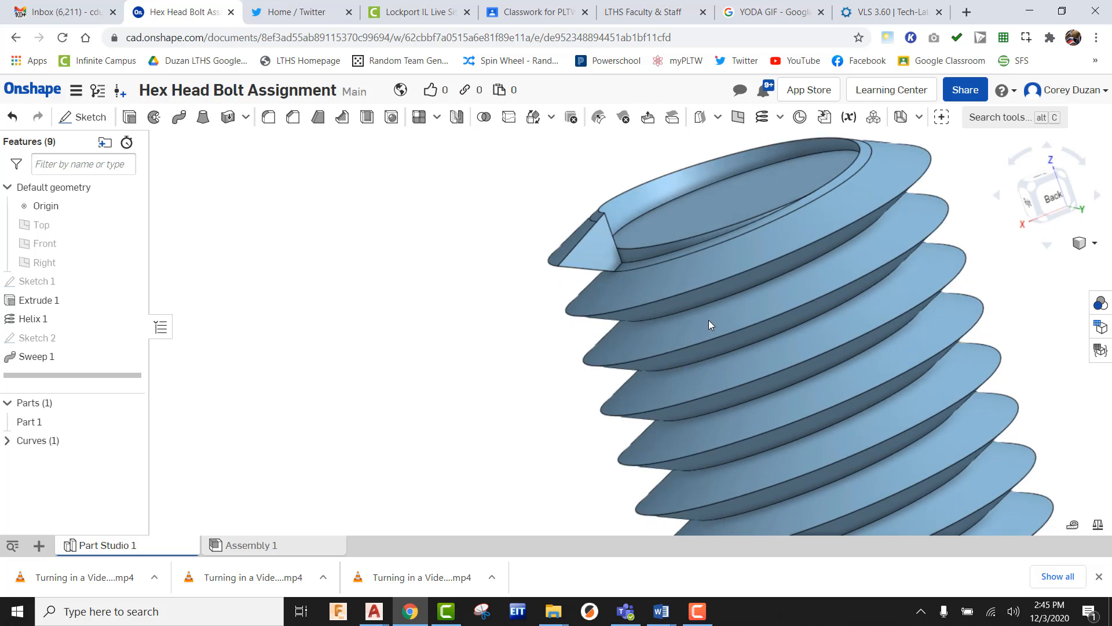
pyautogui.moveTo(707, 314); pyautogui.dragTo(695, 301, button='right')
pyautogui.scroll(-8, 654, 270)
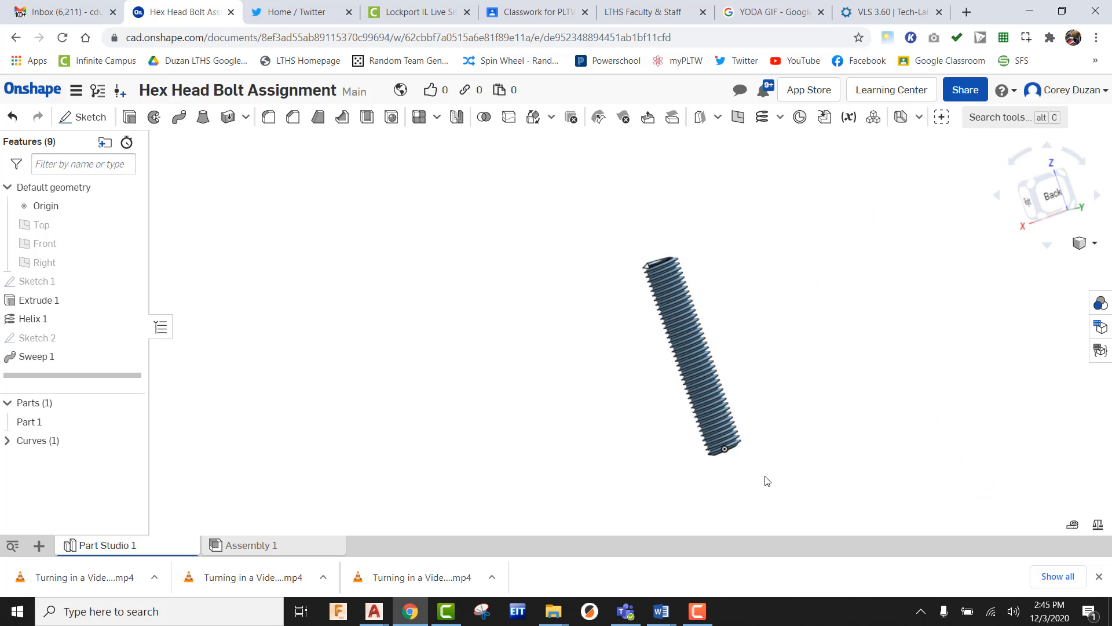
pyautogui.scroll(5, 683, 417)
pyautogui.moveTo(656, 393); pyautogui.dragTo(752, 357, button='right')
pyautogui.scroll(4, 706, 350)
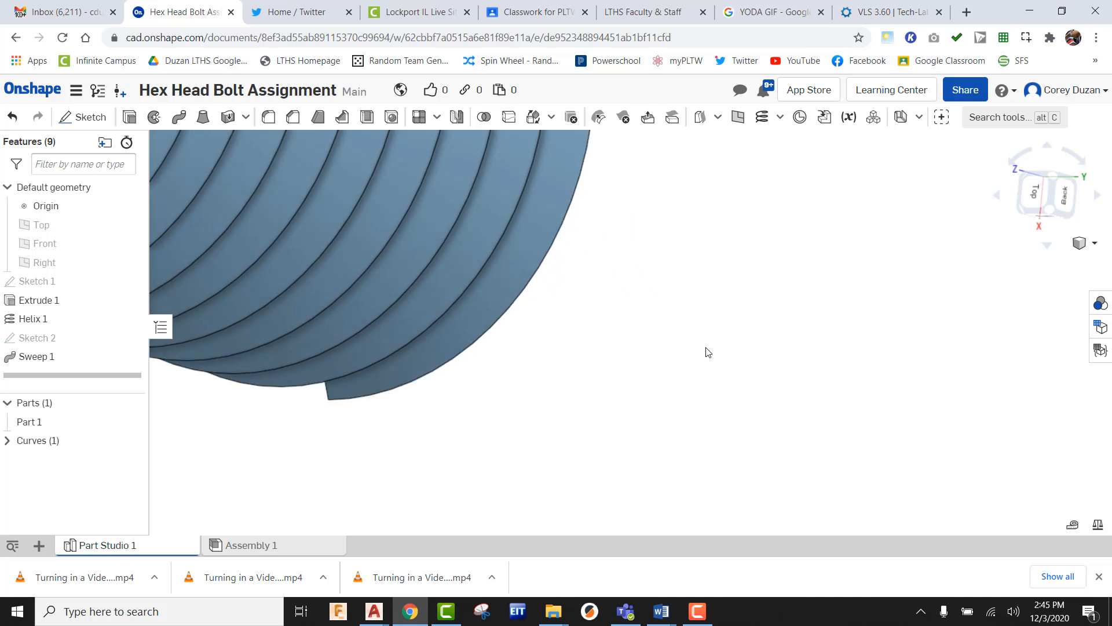
pyautogui.scroll(-10, 705, 350)
pyautogui.scroll(4, 476, 287)
pyautogui.scroll(3, 529, 294)
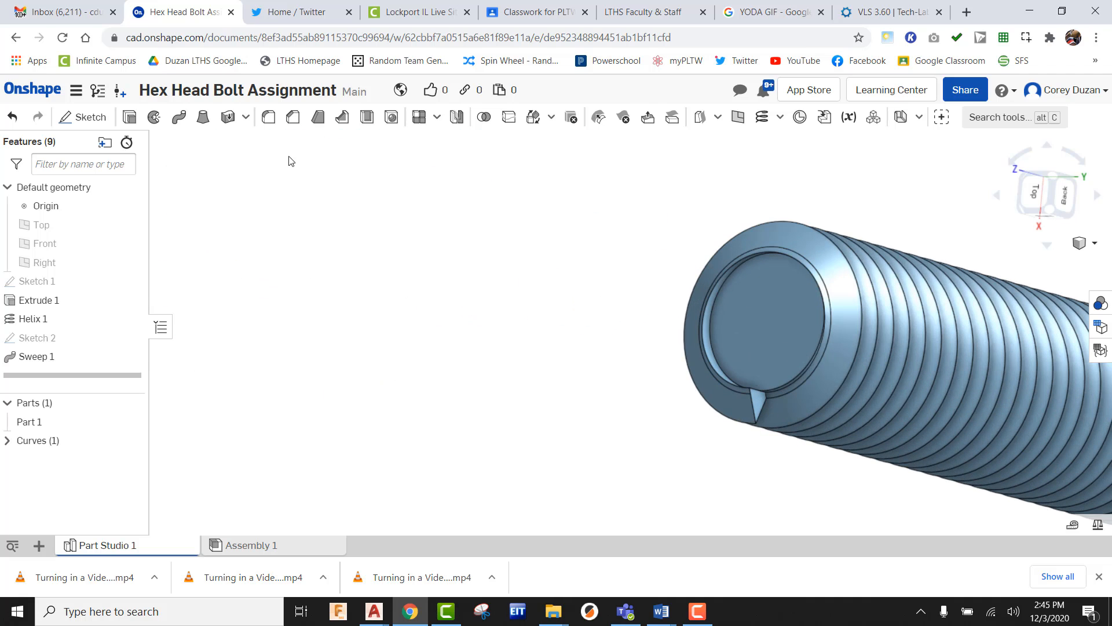
# - Sketch a circle about 0.459 in in diameter, centred on the origin, on the shaft's top face and finish the sketch
pyautogui.click(84, 117)
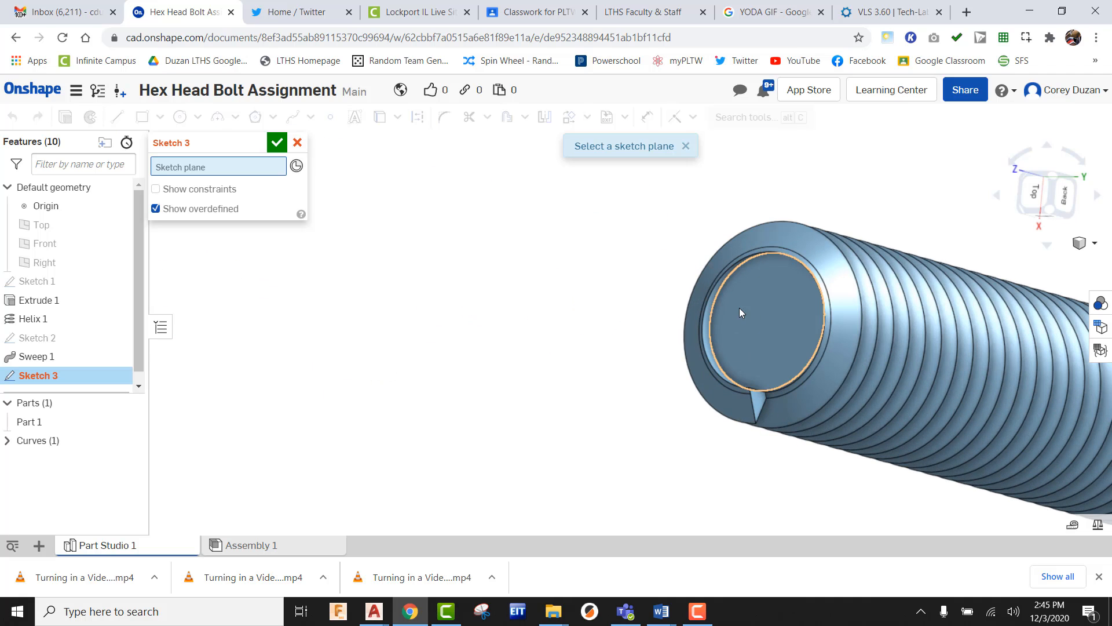
pyautogui.click(752, 314)
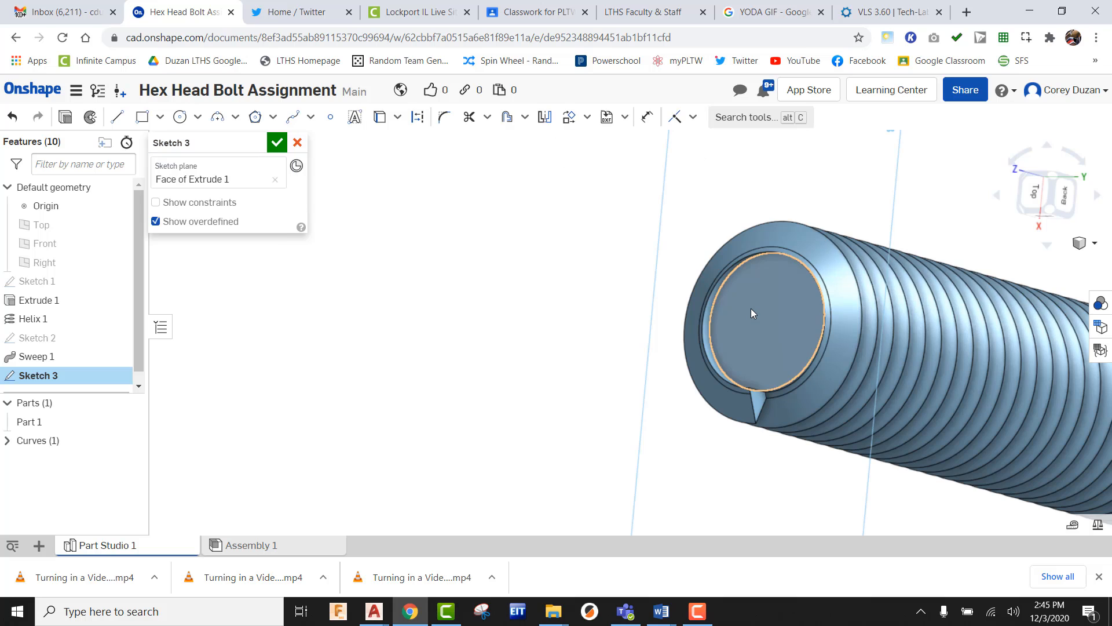
pyautogui.click(1041, 188)
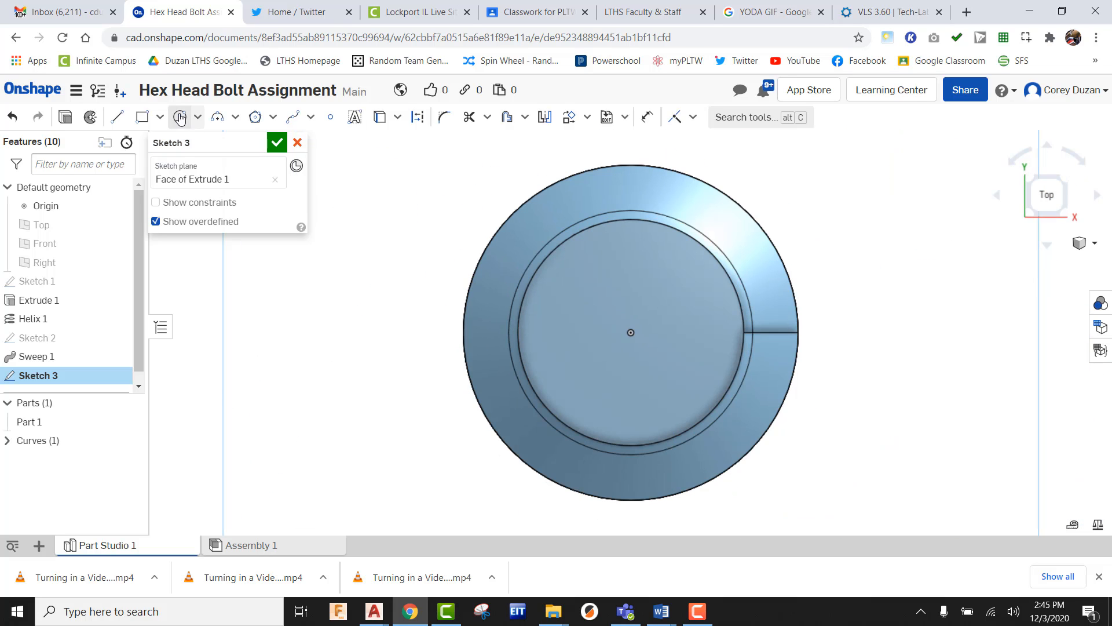
pyautogui.click(179, 118)
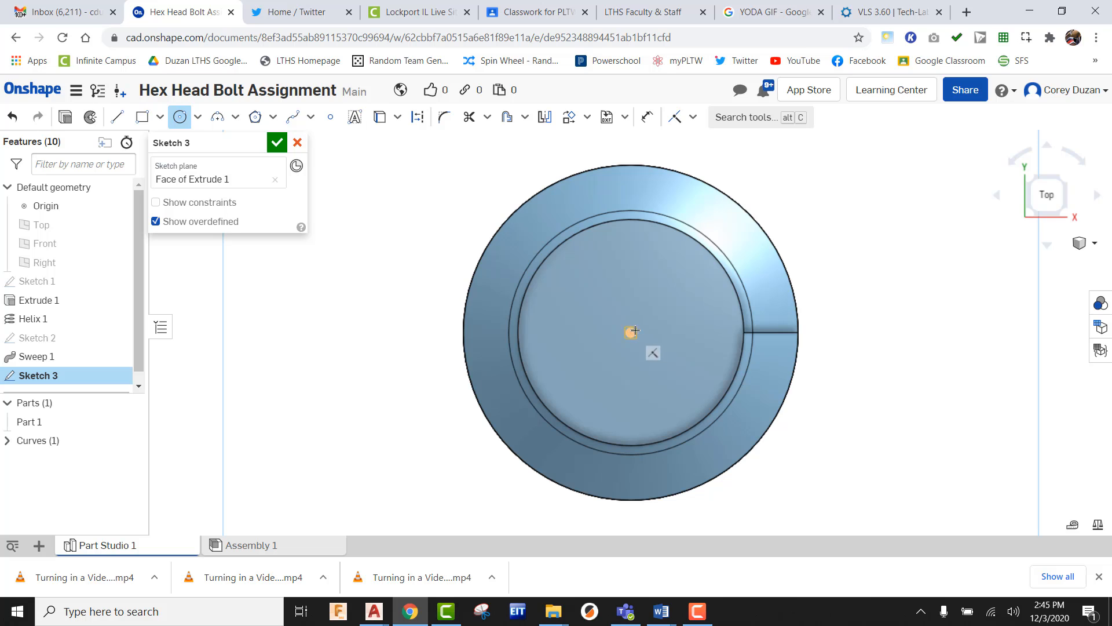
pyautogui.click(632, 332)
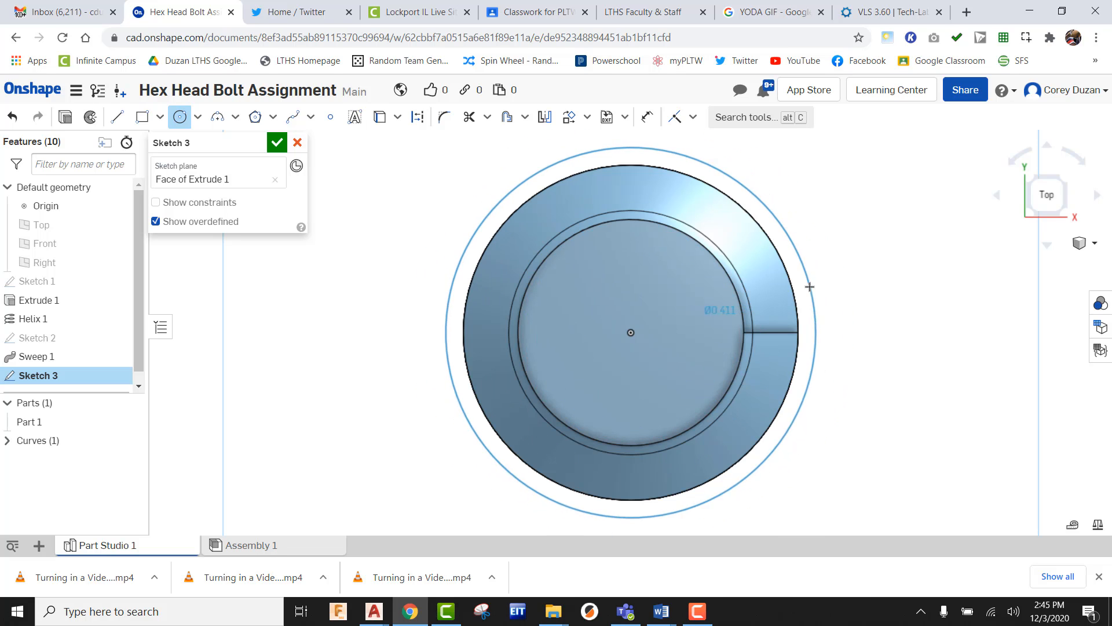
pyautogui.click(832, 286)
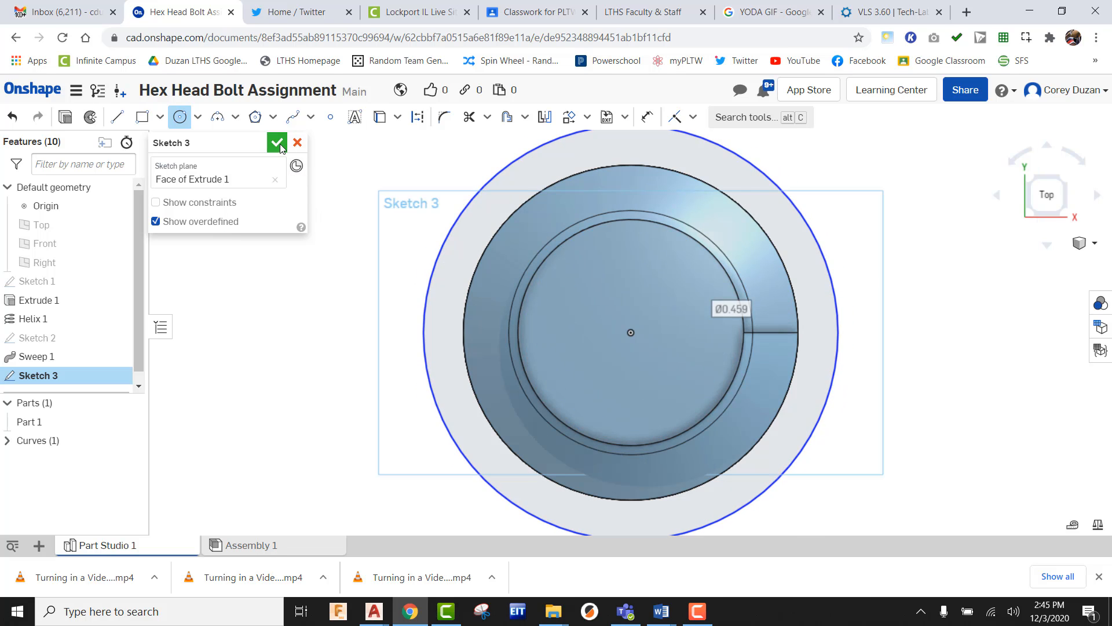
pyautogui.click(278, 143)
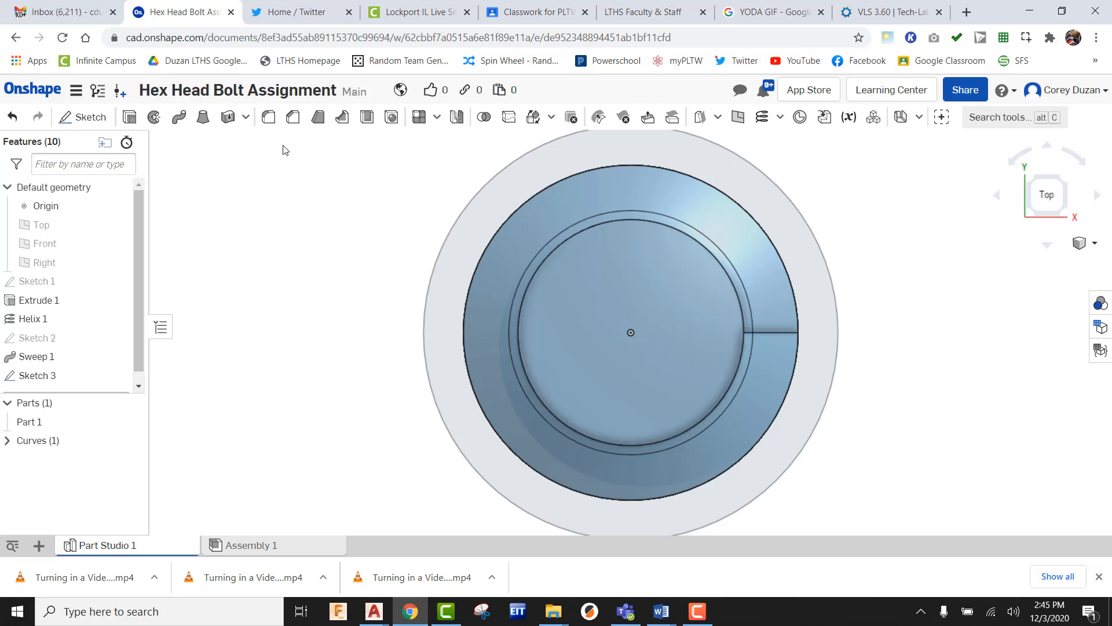
# - Extrude both regions of the circle sketch on the shaft's top face as a 1 in blind removal with the direction flipped
pyautogui.click(1062, 180)
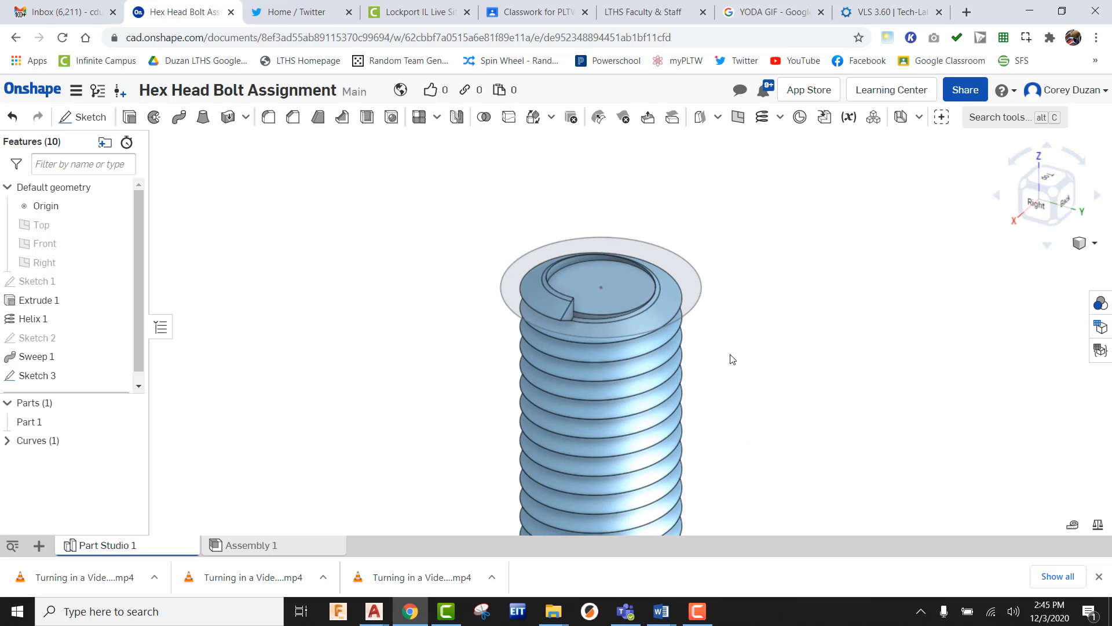
pyautogui.click(129, 119)
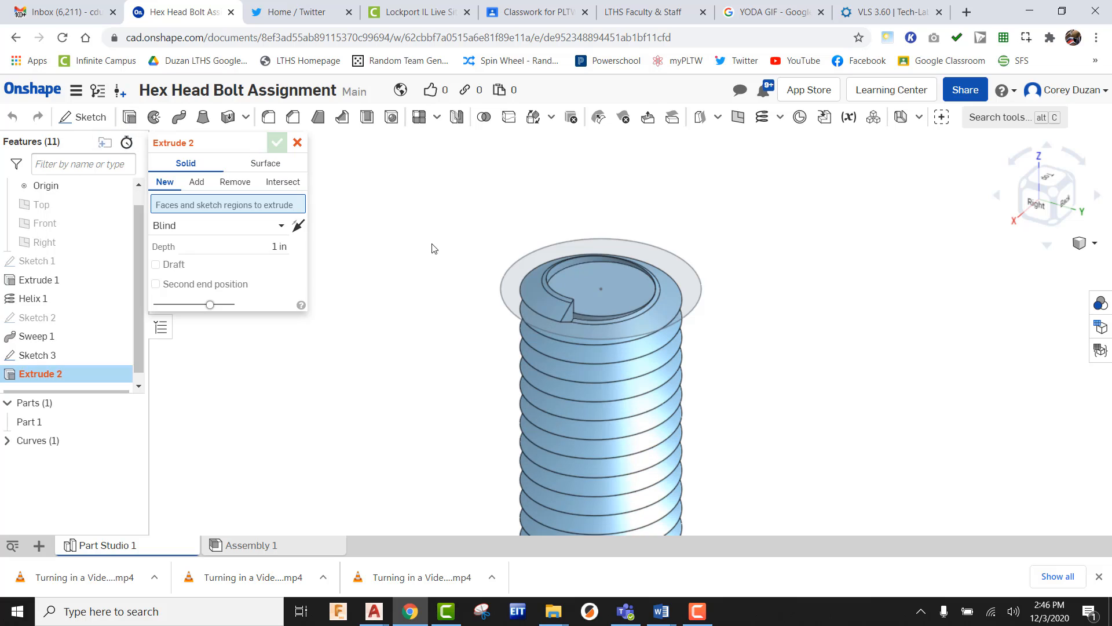
pyautogui.click(590, 285)
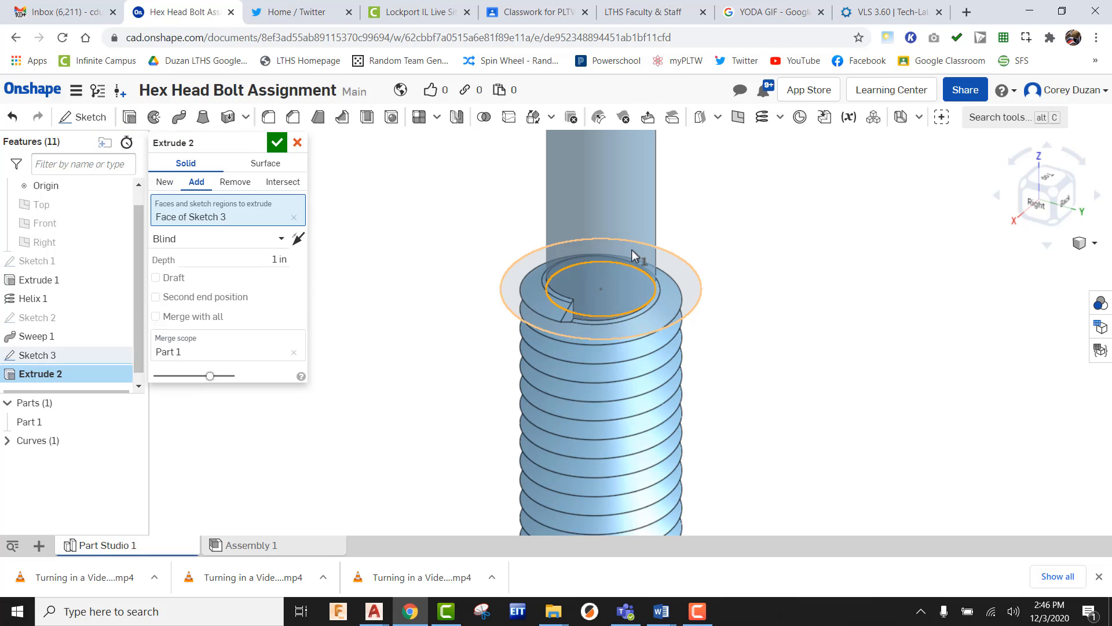
pyautogui.click(633, 252)
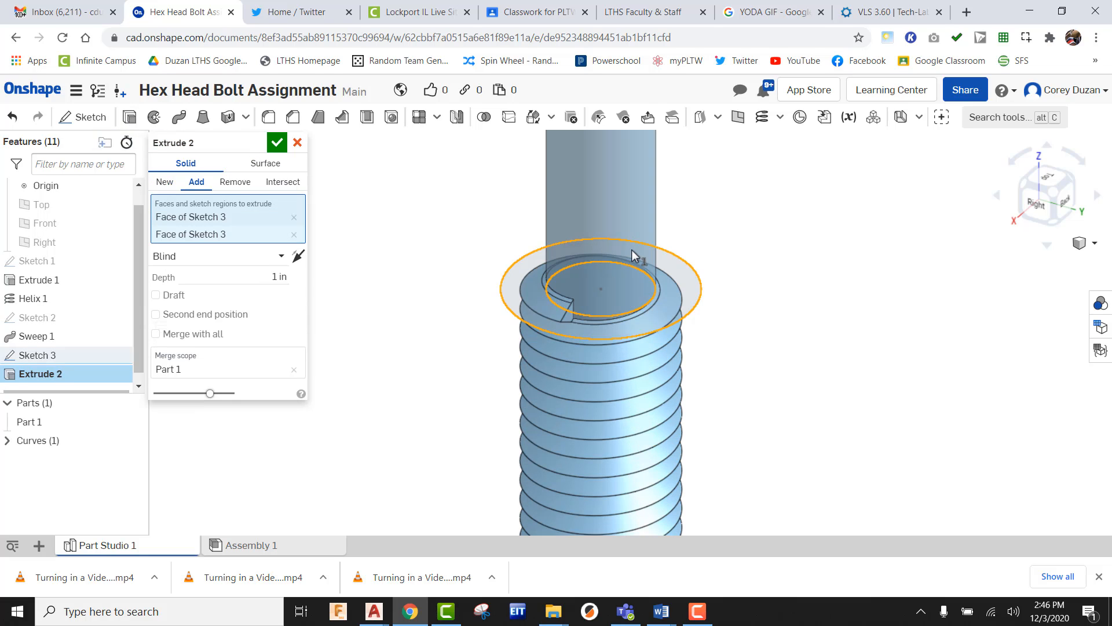
pyautogui.click(245, 184)
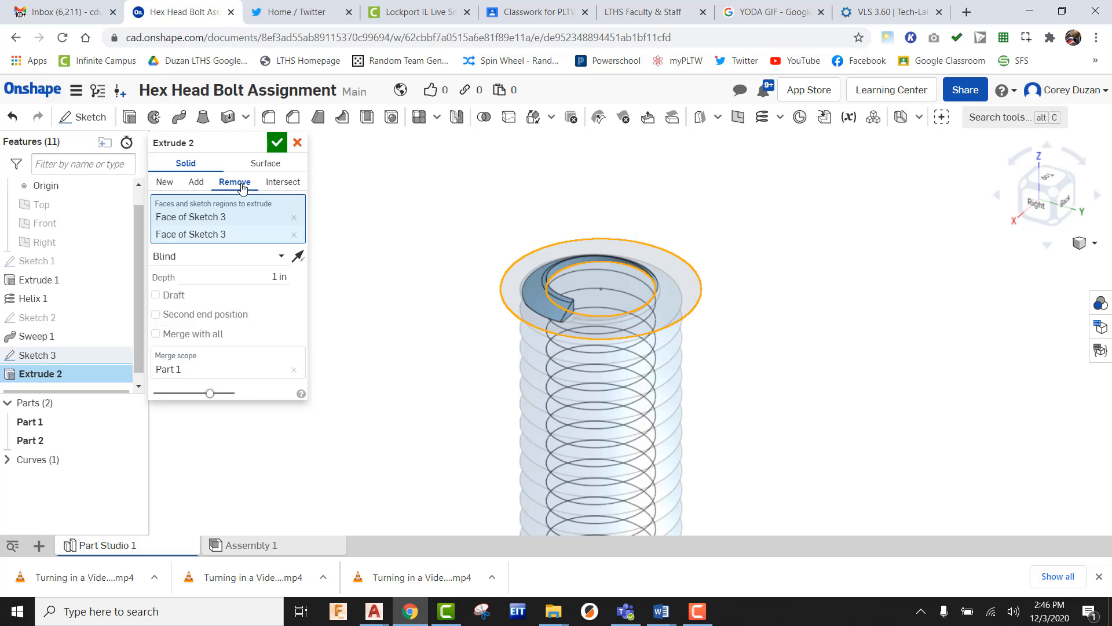
pyautogui.click(301, 258)
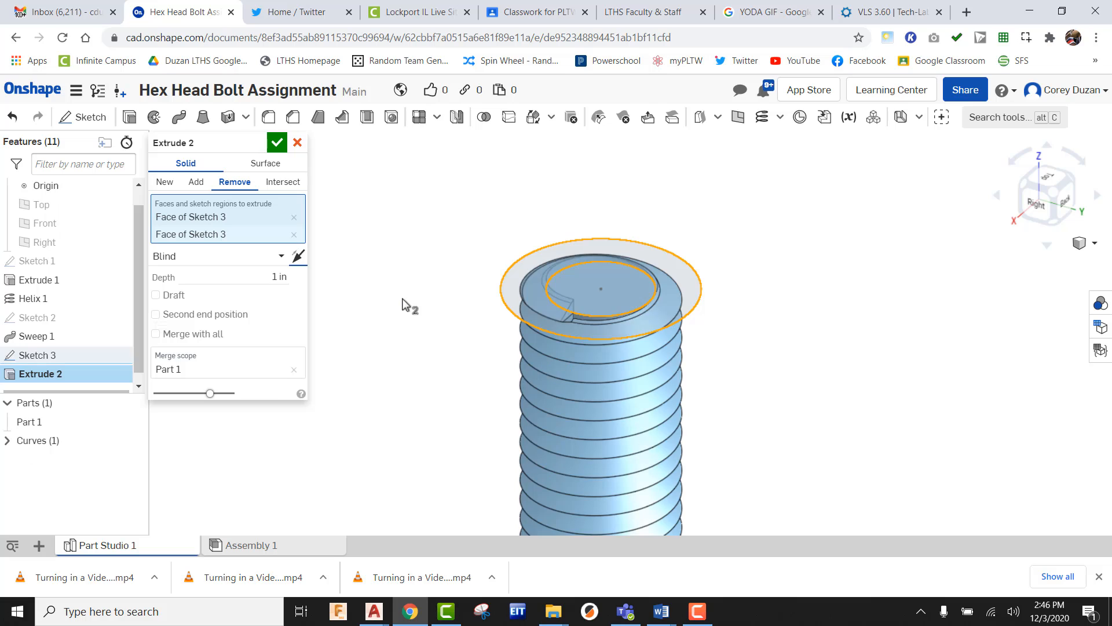
pyautogui.scroll(-5, 574, 307)
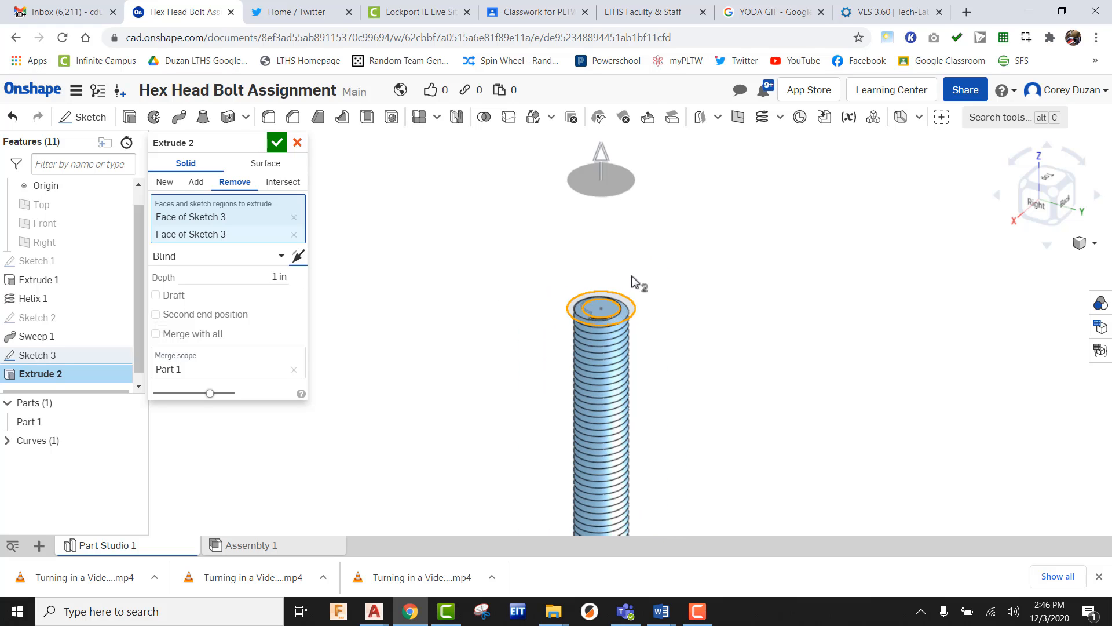
pyautogui.click(277, 143)
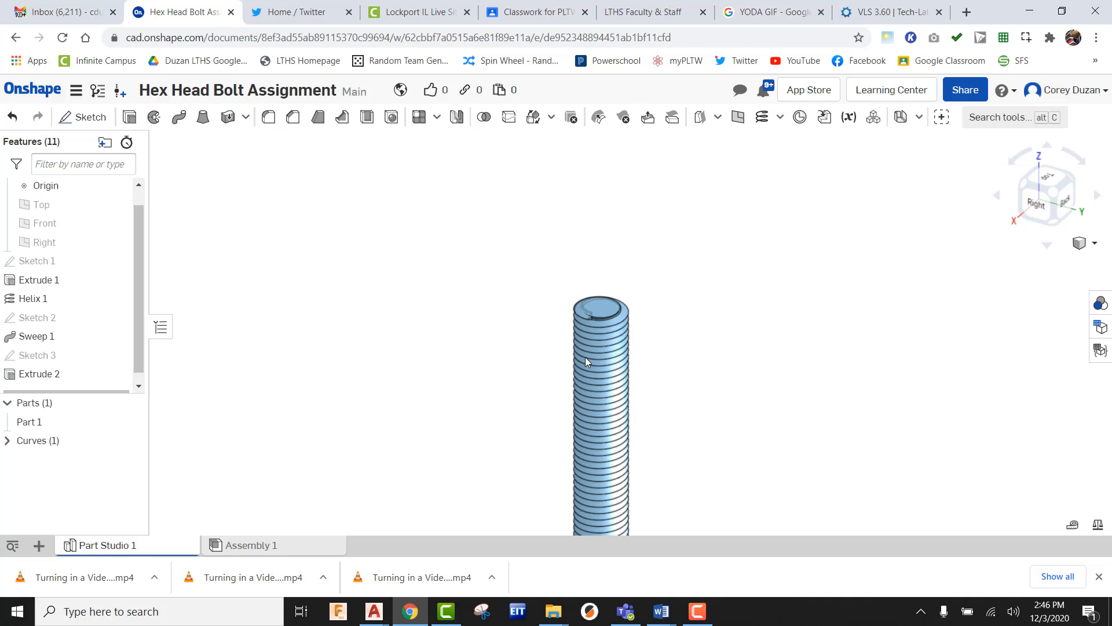
# - Examine the thread end at the shaft's top face and the one at its bottom face
pyautogui.scroll(5, 633, 316)
pyautogui.scroll(5, 651, 353)
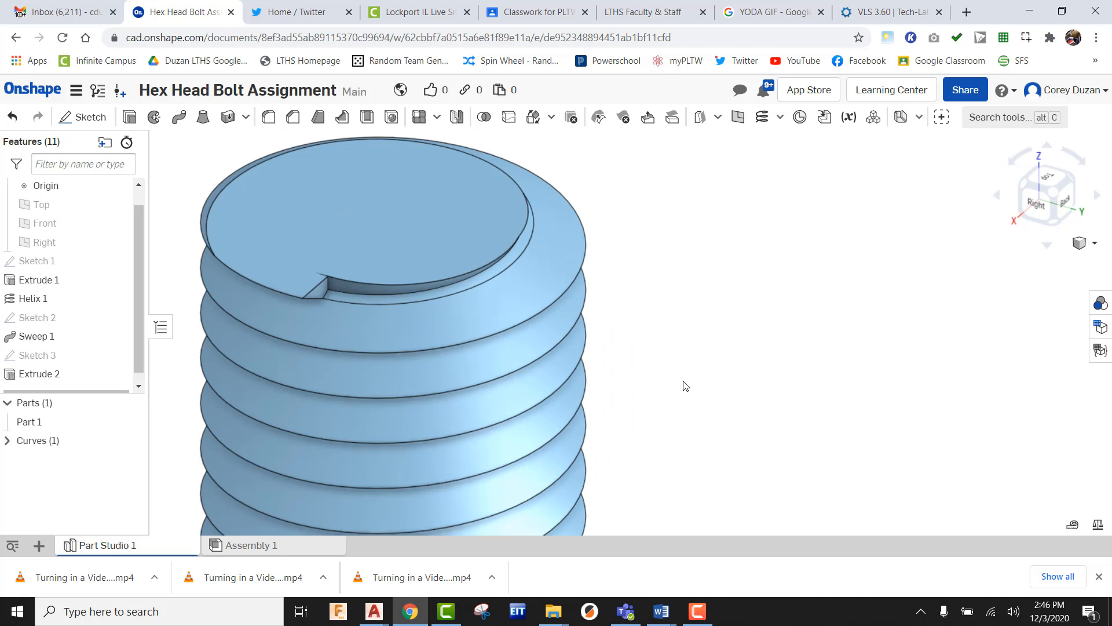
pyautogui.scroll(-3, 732, 392)
pyautogui.moveTo(732, 392)
pyautogui.mouseDown(button='right')
pyautogui.moveTo(867, 399)
pyautogui.moveTo(693, 378)
pyautogui.moveTo(688, 352)
pyautogui.moveTo(723, 409)
pyautogui.moveTo(722, 386)
pyautogui.mouseUp(button='right')
pyautogui.scroll(-8, 583, 278)
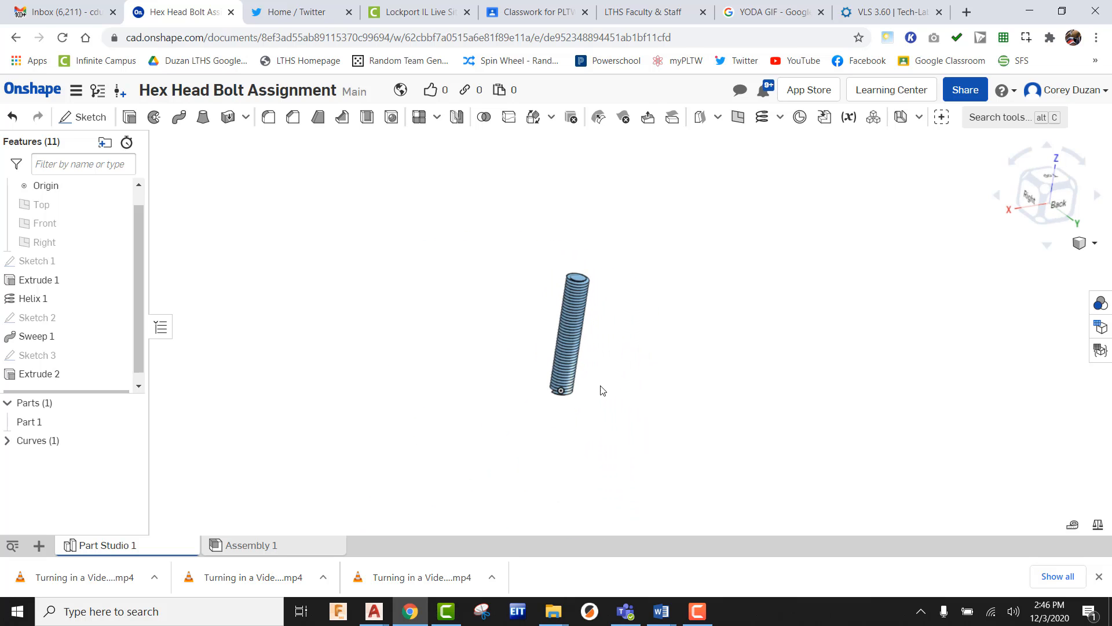
pyautogui.scroll(4, 608, 391)
pyautogui.moveTo(620, 392); pyautogui.dragTo(651, 373, button='right')
pyautogui.scroll(6, 591, 360)
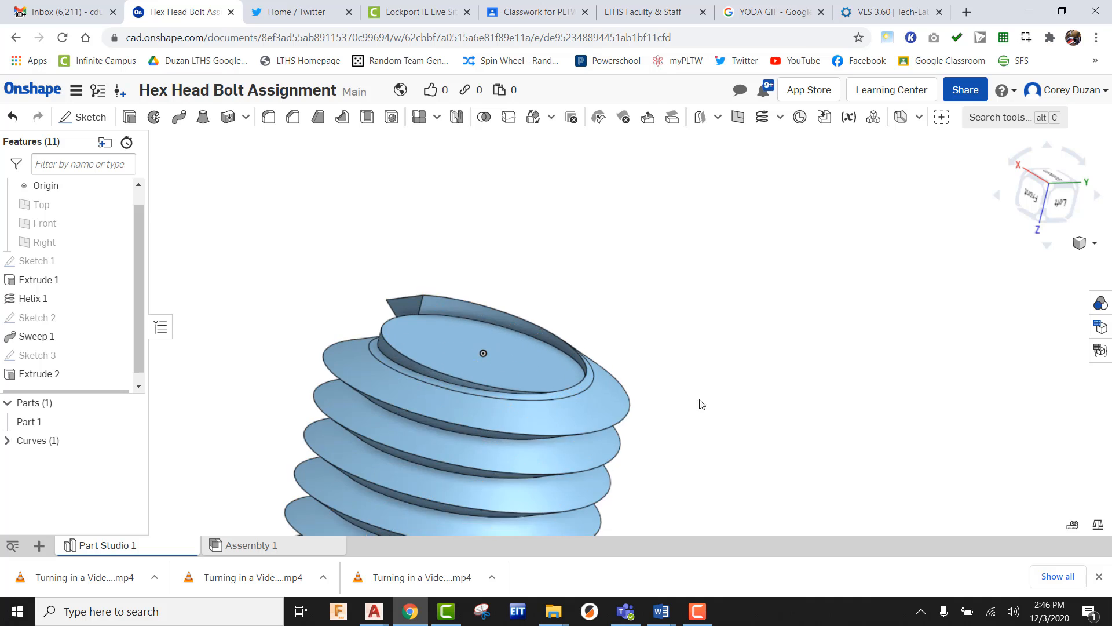
pyautogui.moveTo(702, 404); pyautogui.dragTo(676, 360, button='middle')
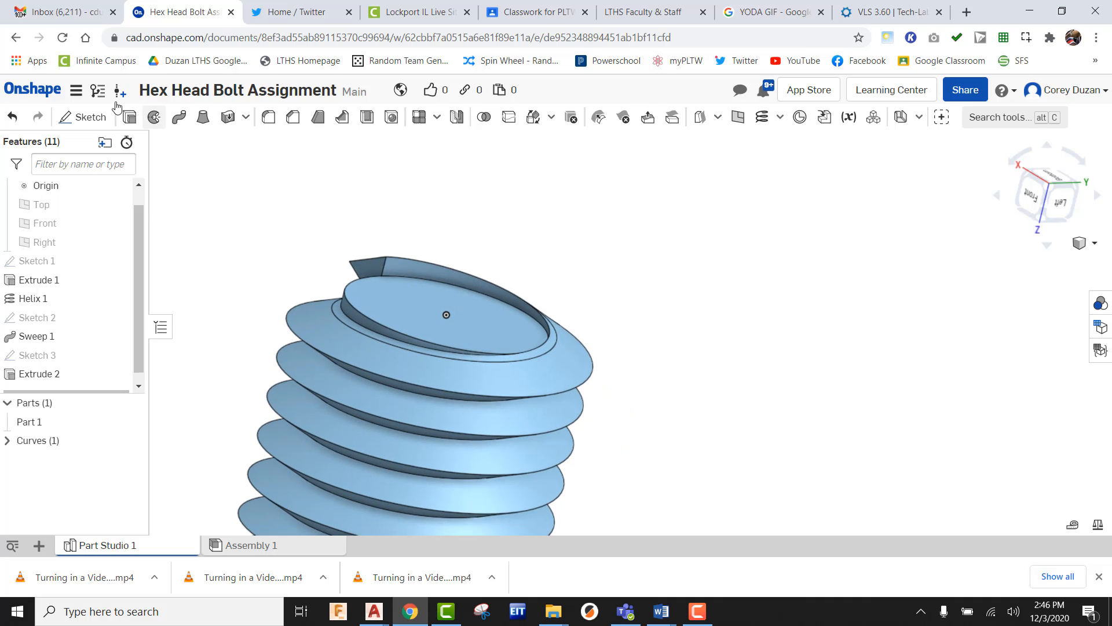
# - Sketch a circle about 0.433 in in diameter, centred on the origin, on the shaft's bottom face and finish the sketch
pyautogui.click(83, 117)
pyautogui.click(391, 300)
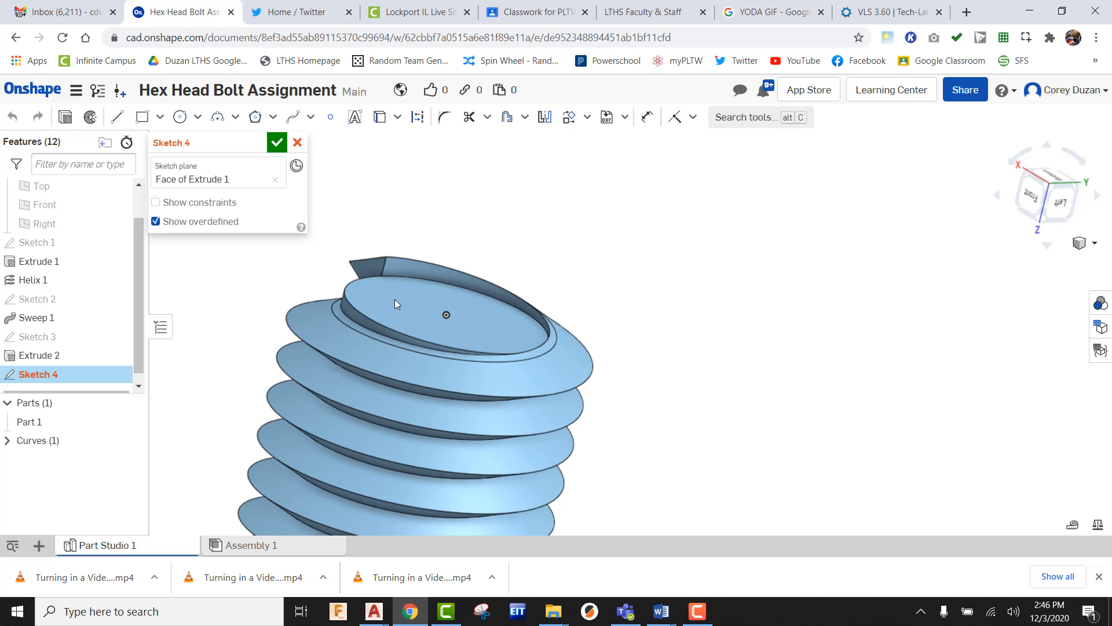
pyautogui.click(1056, 177)
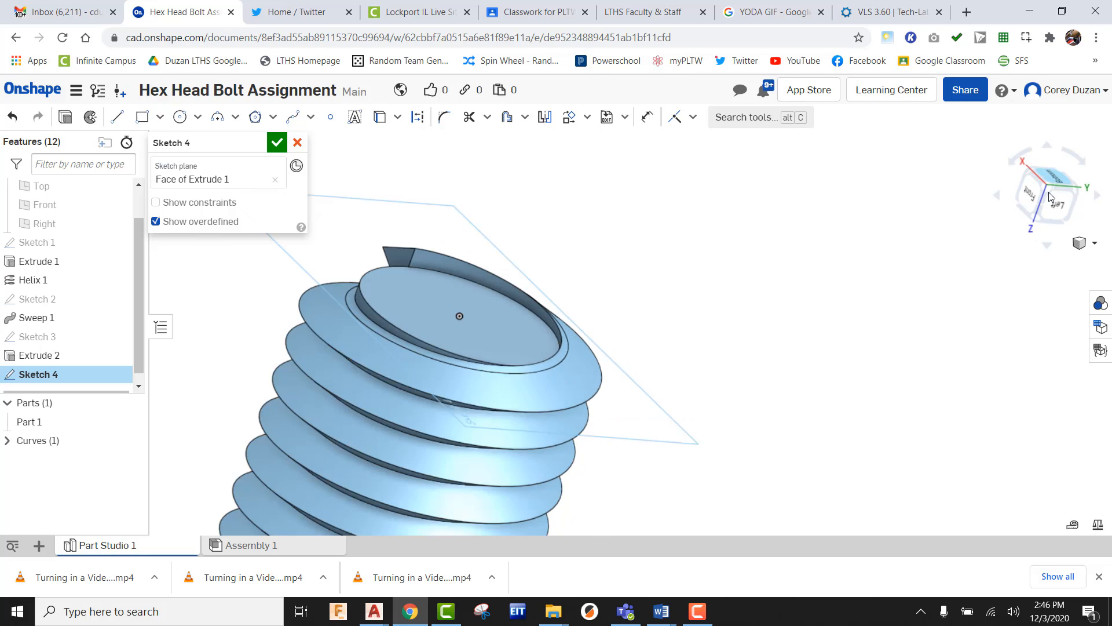
pyautogui.click(180, 116)
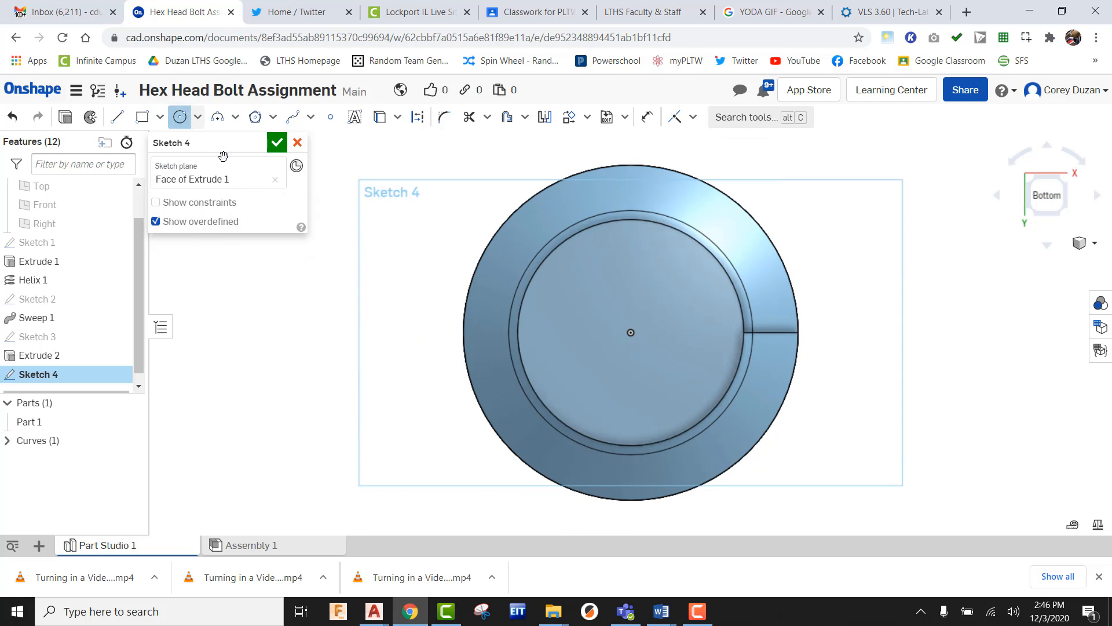
pyautogui.click(631, 332)
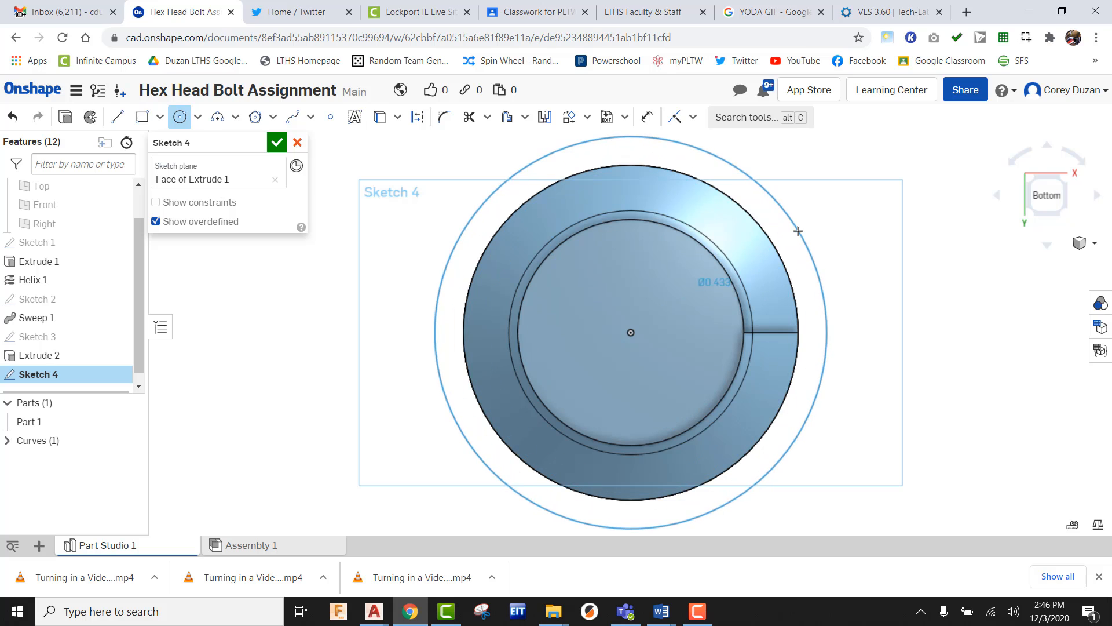
pyautogui.click(797, 231)
pyautogui.click(277, 142)
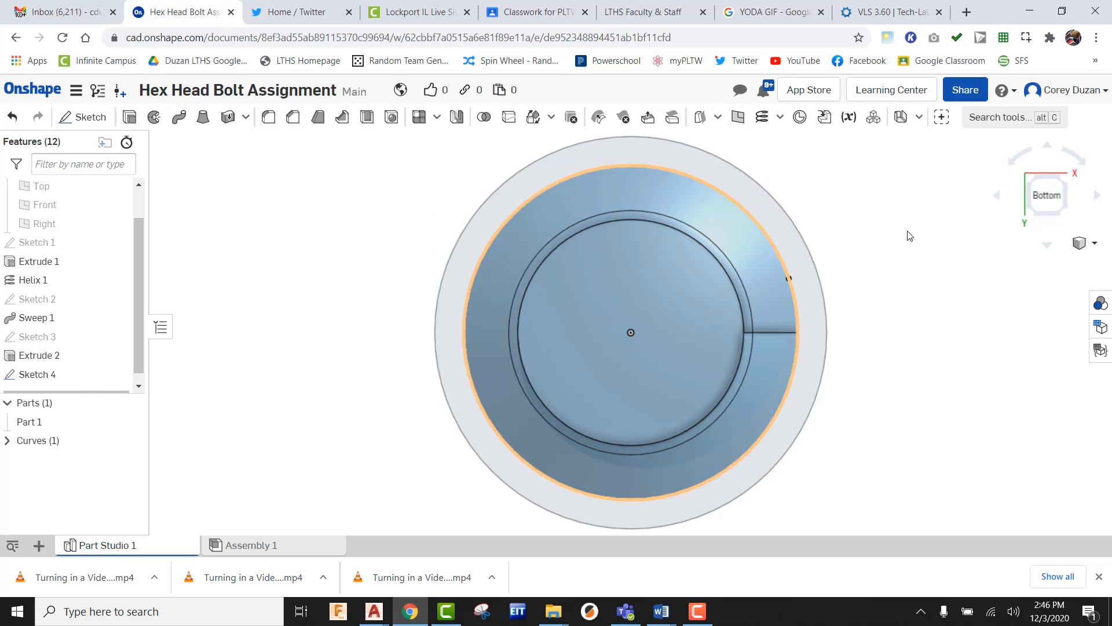
# - Extrude both regions of the bottom-face sketch as a symmetric removal with a depth of 0.125 in to trim the protruding thread
pyautogui.click(1062, 181)
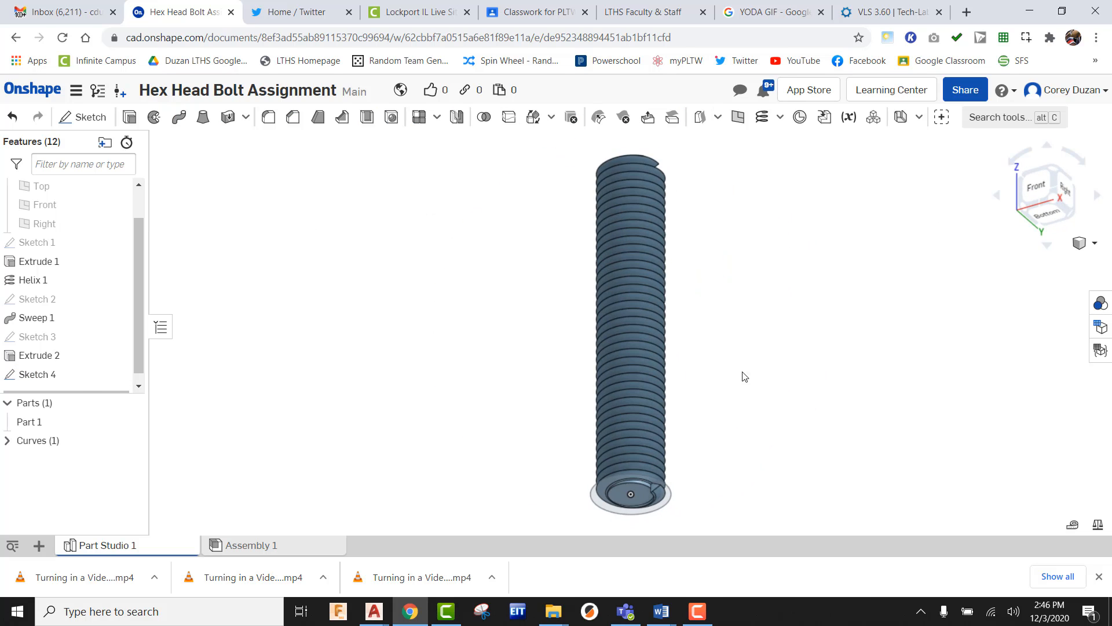
pyautogui.scroll(3, 523, 342)
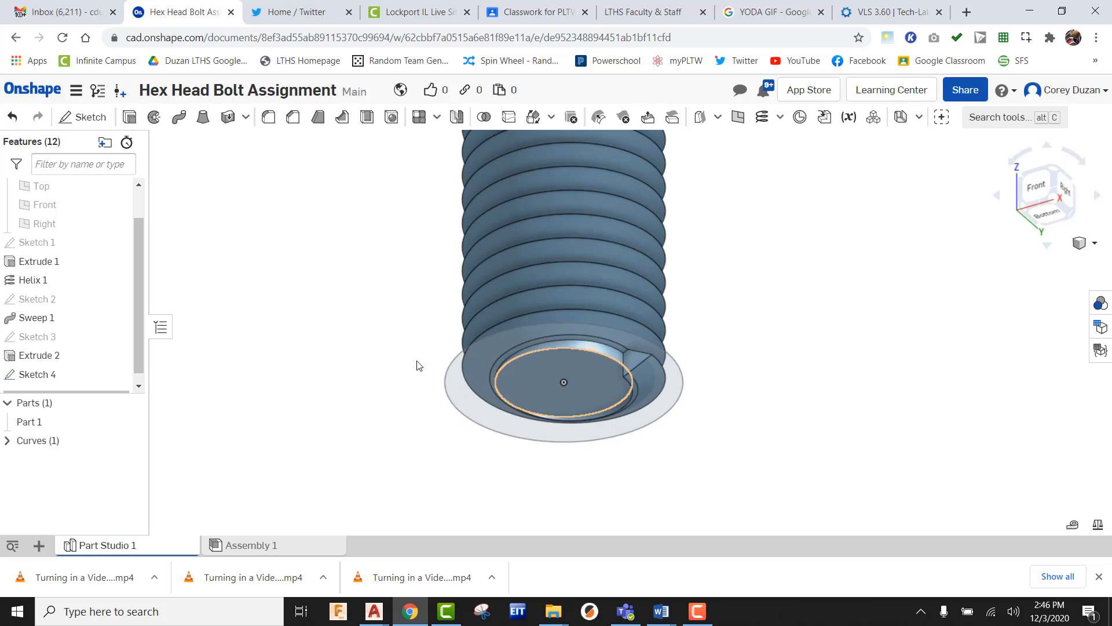
pyautogui.click(130, 116)
pyautogui.click(545, 382)
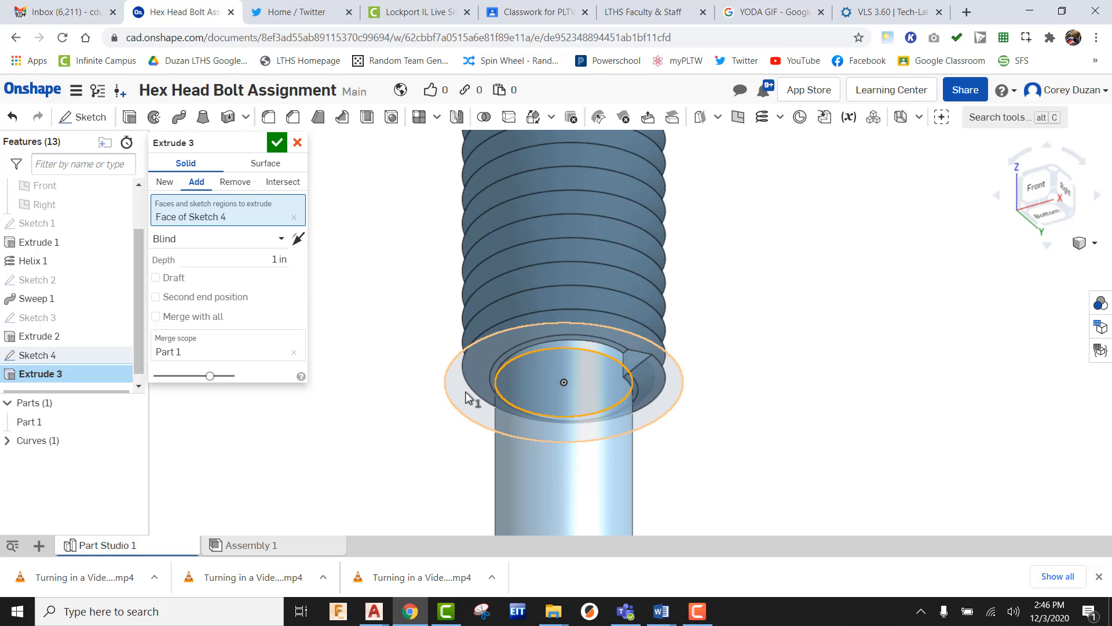
pyautogui.click(472, 400)
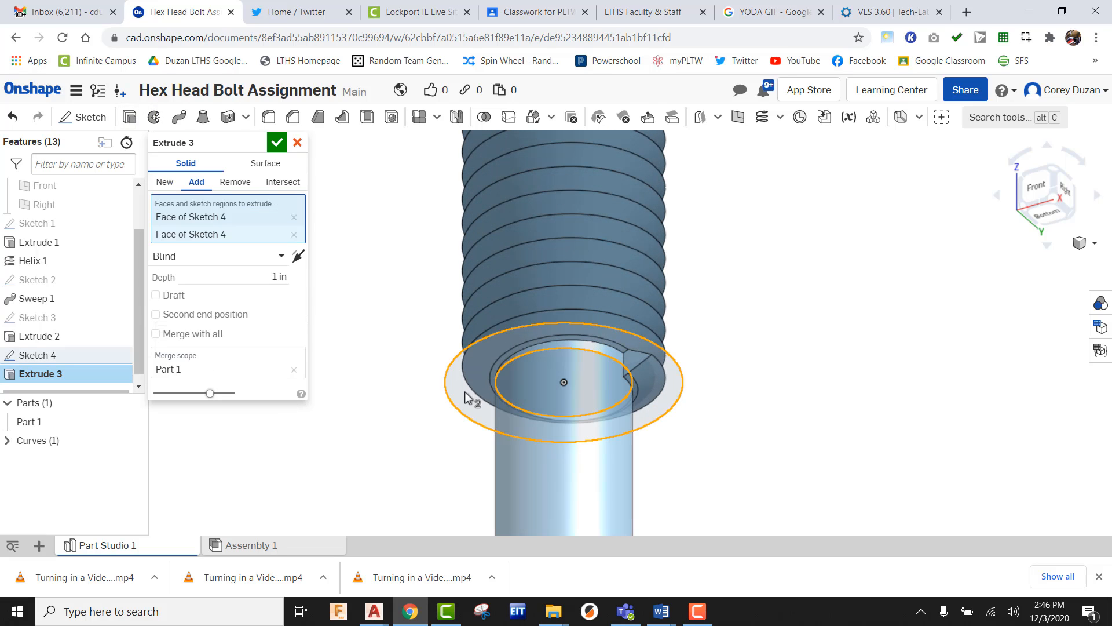
pyautogui.click(286, 260)
pyautogui.click(198, 295)
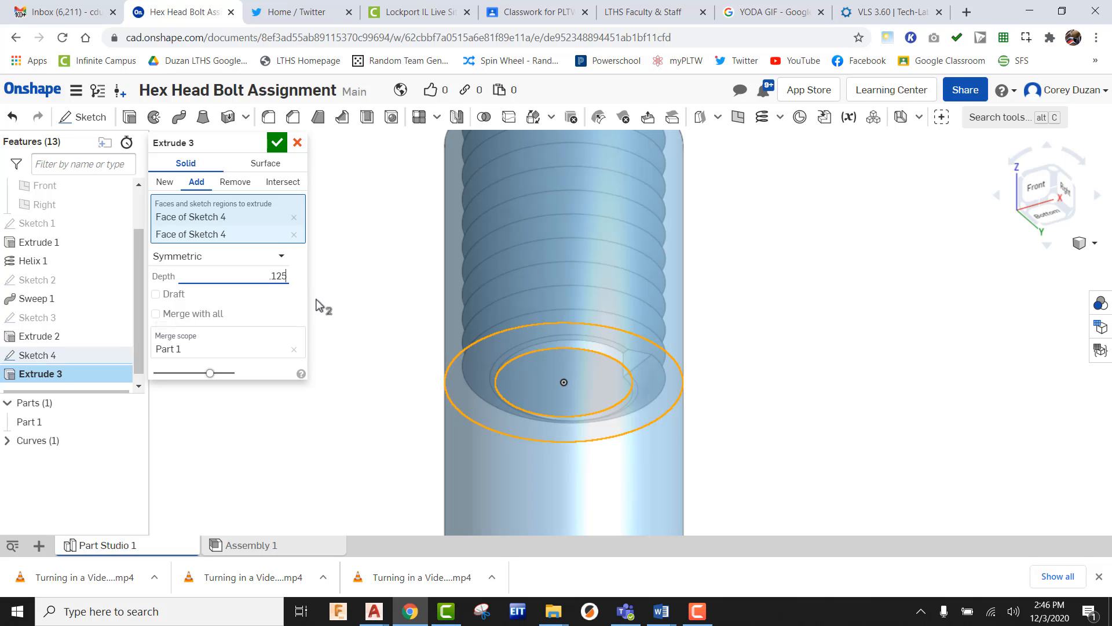
pyautogui.click(235, 183)
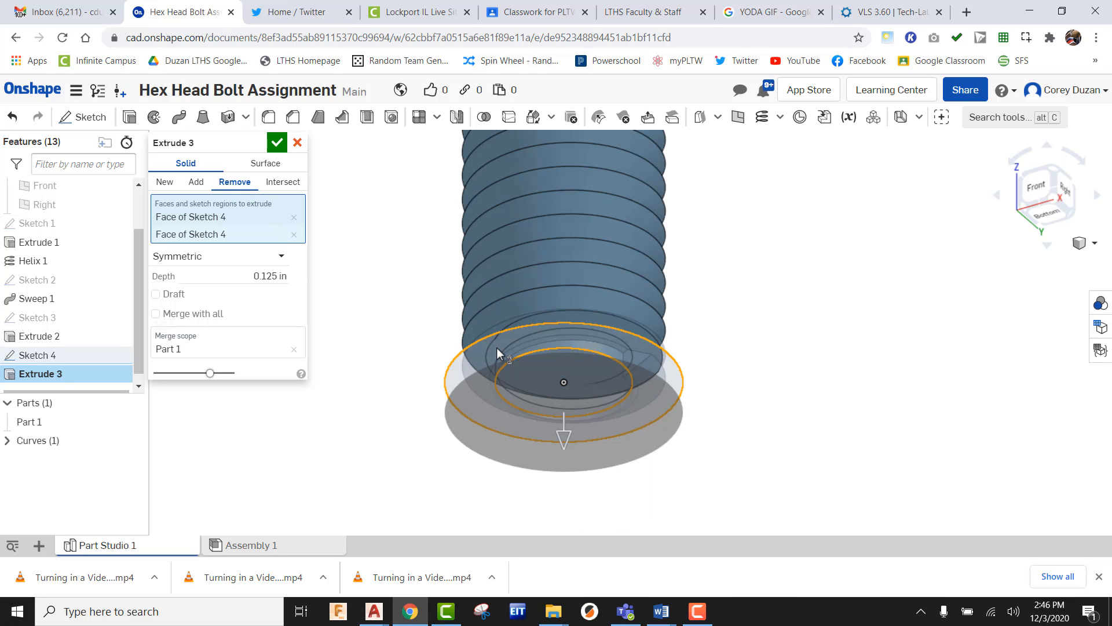
pyautogui.moveTo(749, 423); pyautogui.dragTo(696, 406, button='middle')
pyautogui.moveTo(710, 362); pyautogui.dragTo(717, 390, button='right')
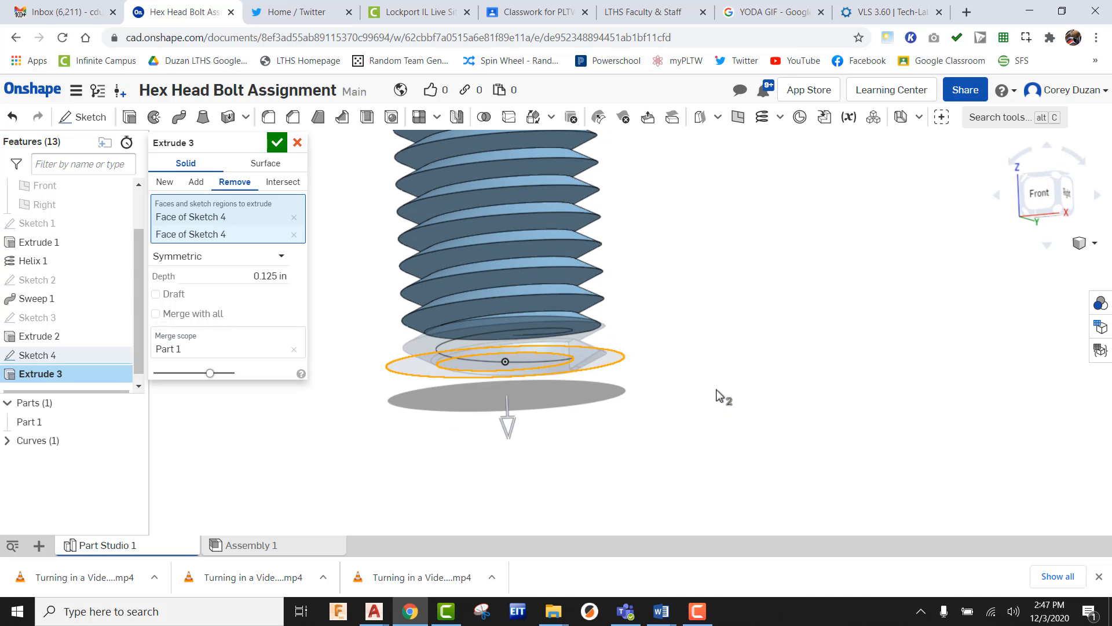
pyautogui.click(277, 142)
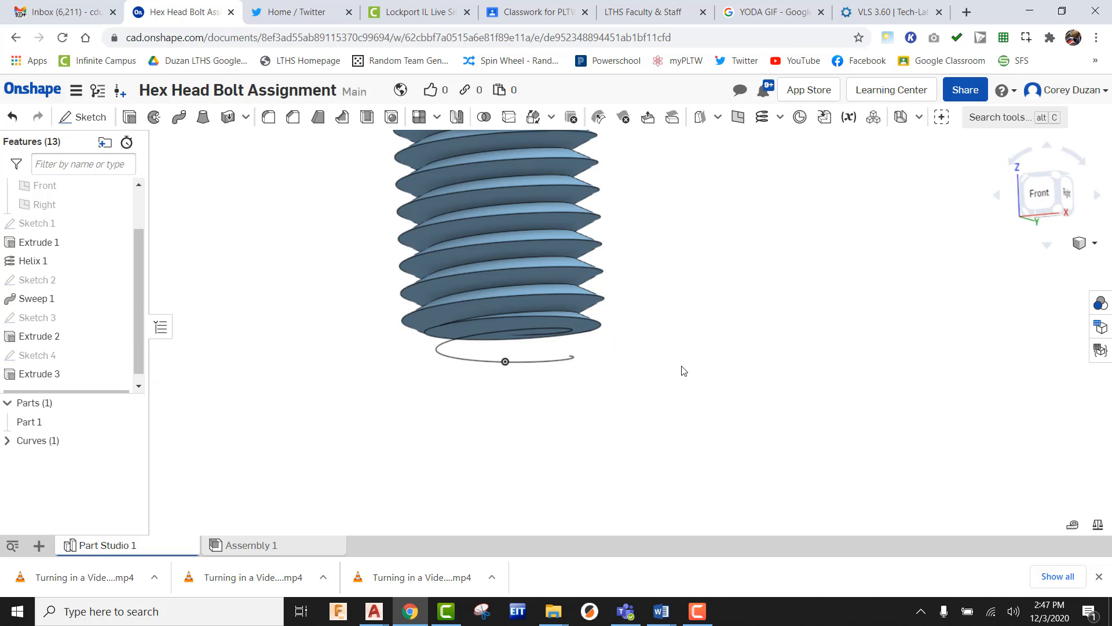
# - Change the extruded cut at the shaft's top end to a symmetric removal with a depth of 0.125 in
pyautogui.moveTo(704, 338); pyautogui.dragTo(718, 221, button='right')
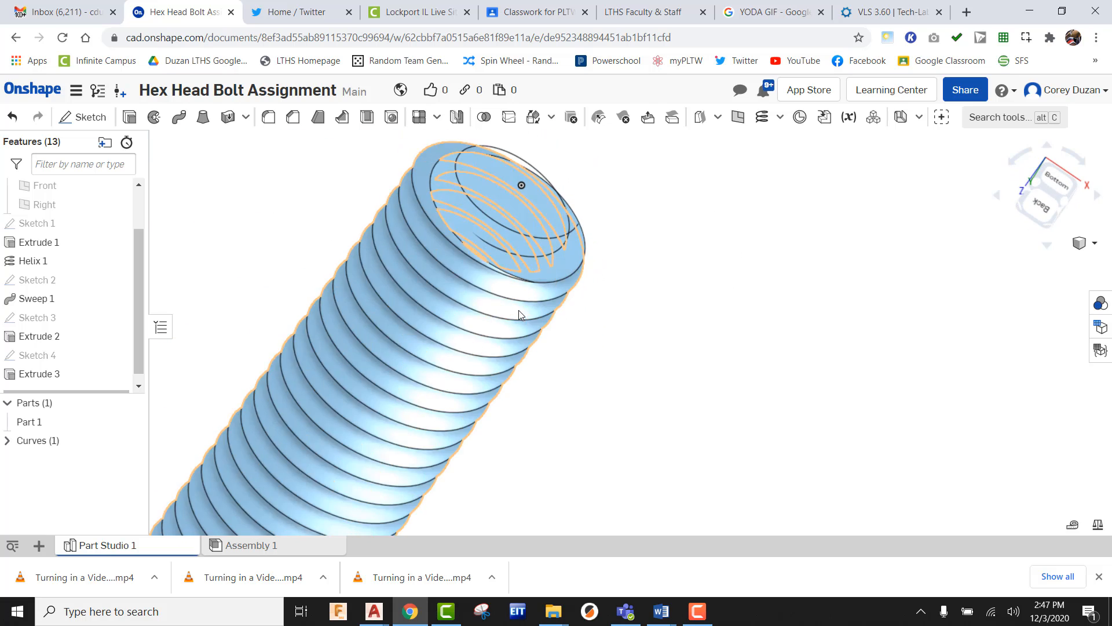
pyautogui.moveTo(542, 336); pyautogui.dragTo(693, 343, button='right')
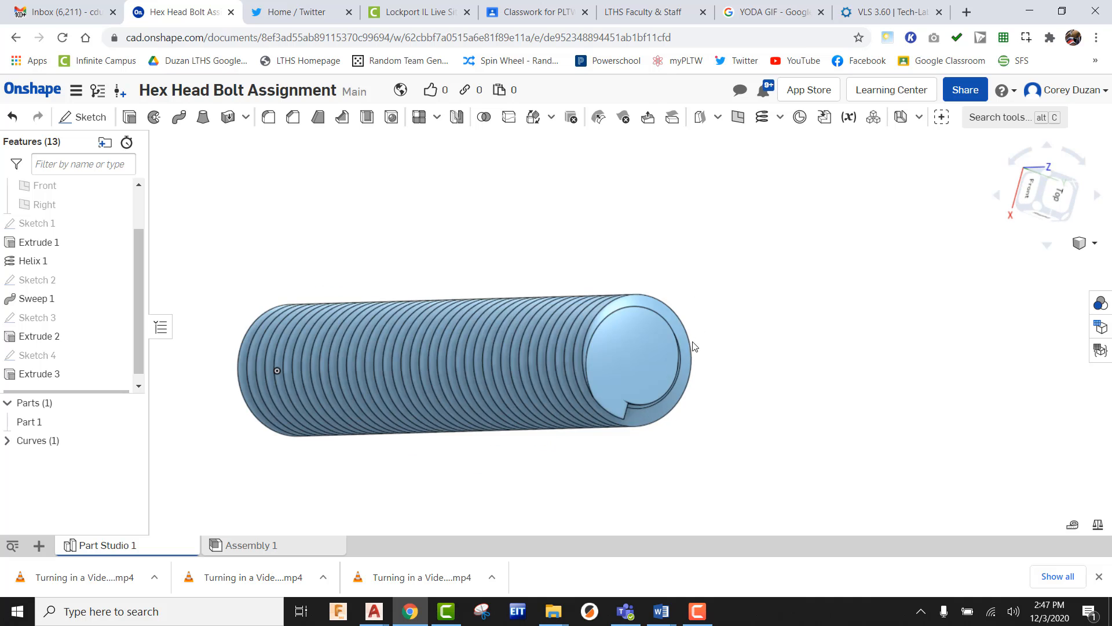
pyautogui.rightClick(46, 341)
pyautogui.click(65, 358)
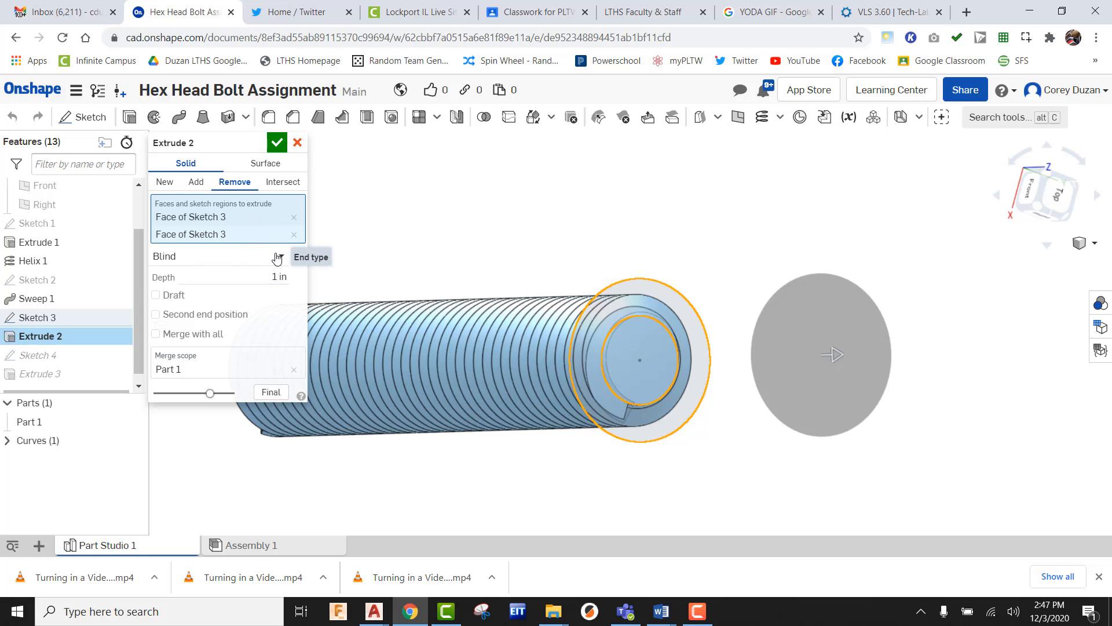
pyautogui.click(266, 257)
pyautogui.click(203, 296)
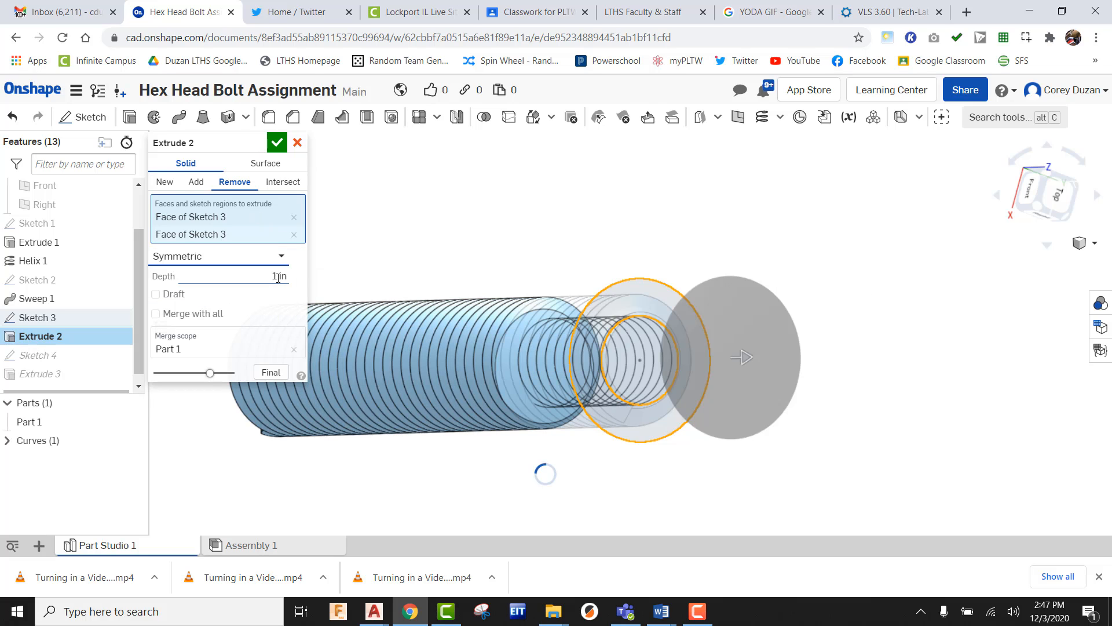
pyautogui.click(281, 276)
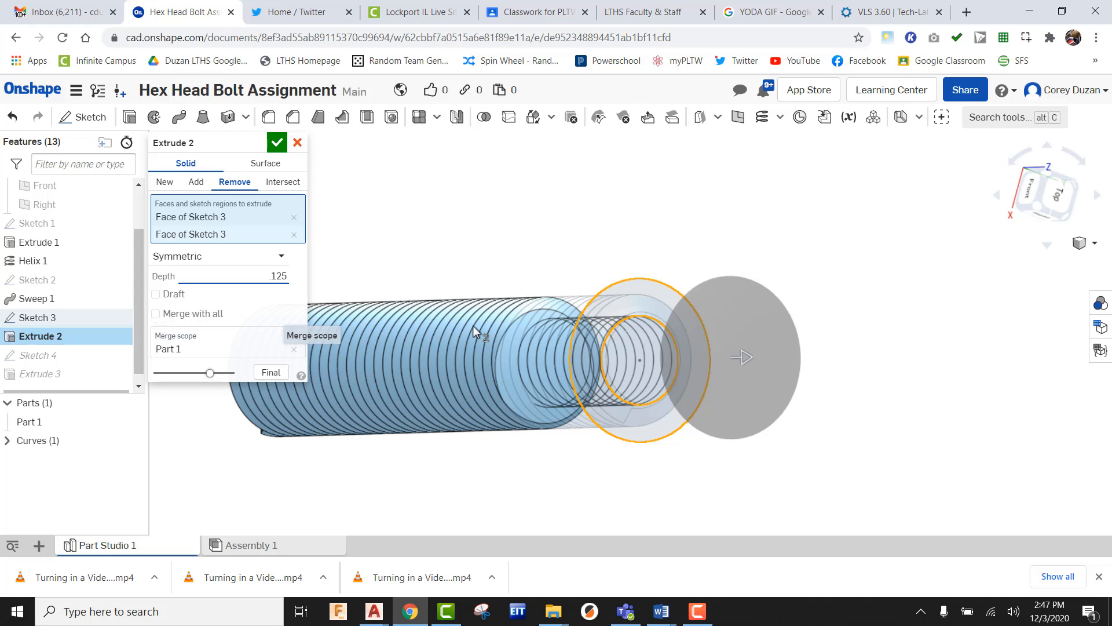
pyautogui.click(276, 142)
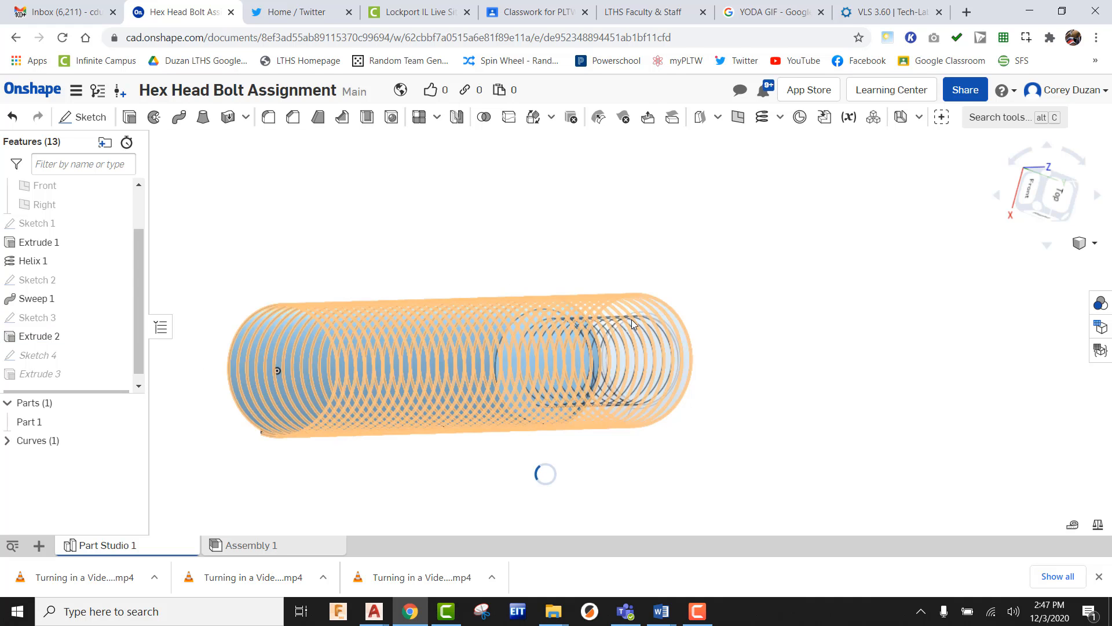
# - Hide the leftover helix curve that protrudes above the shaft's top face
pyautogui.moveTo(700, 302); pyautogui.dragTo(697, 286, button='right')
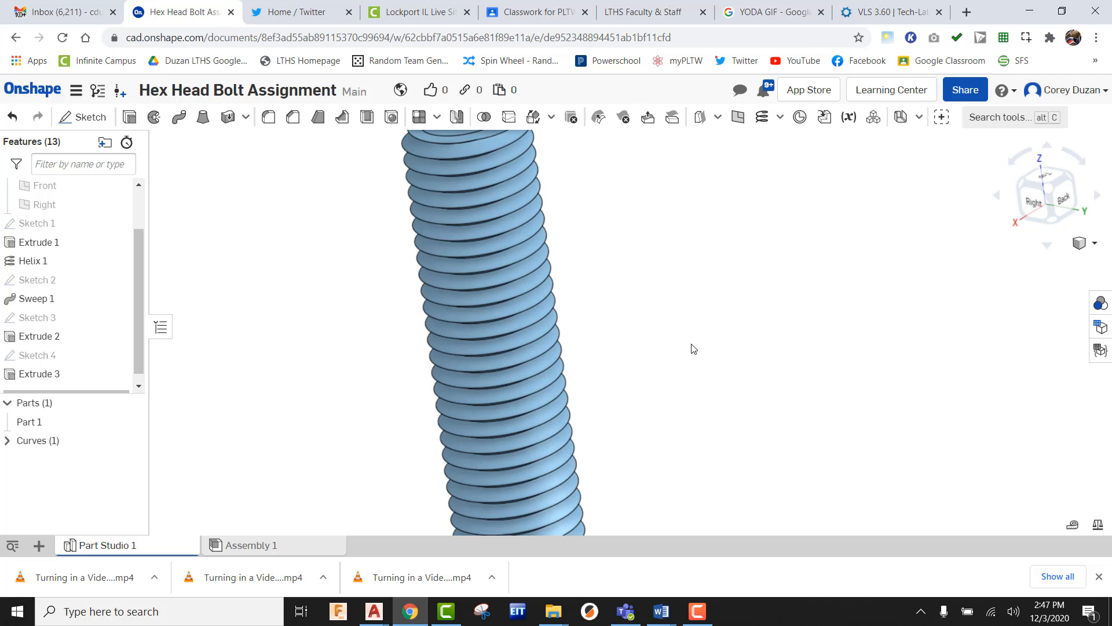
pyautogui.scroll(-4, 691, 347)
pyautogui.scroll(2, 679, 335)
pyautogui.moveTo(685, 346); pyautogui.dragTo(708, 332, button='right')
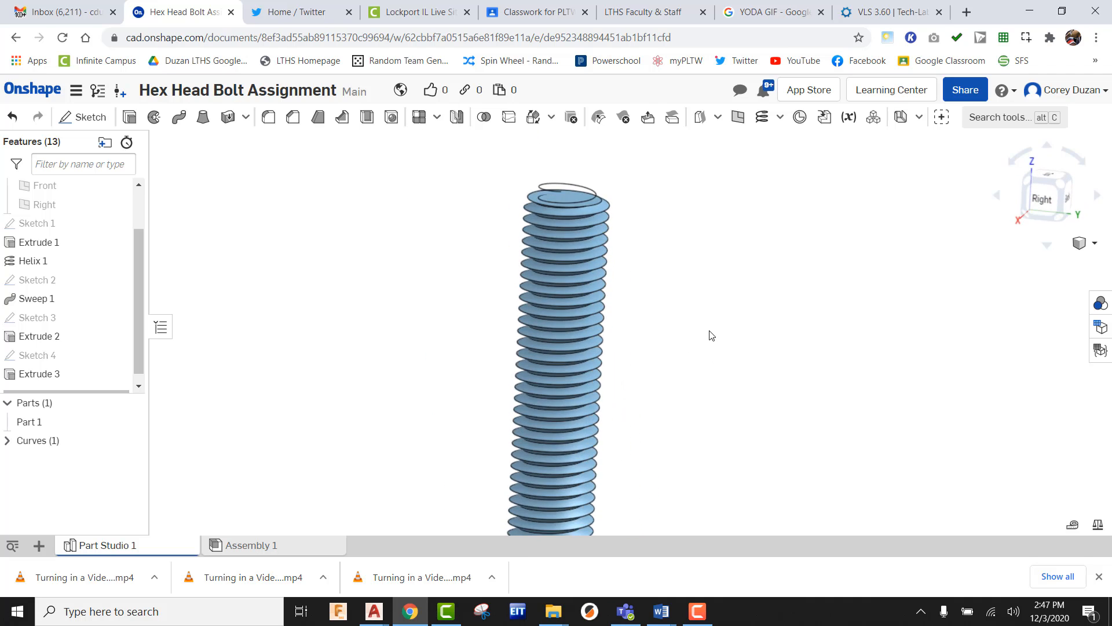
pyautogui.scroll(5, 547, 200)
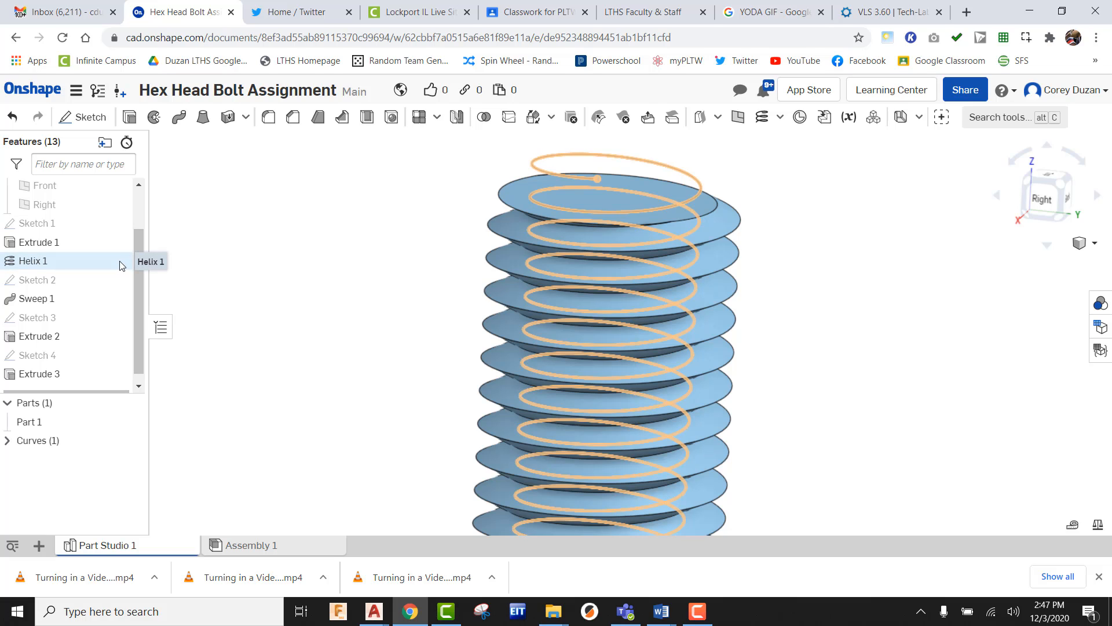
pyautogui.click(7, 441)
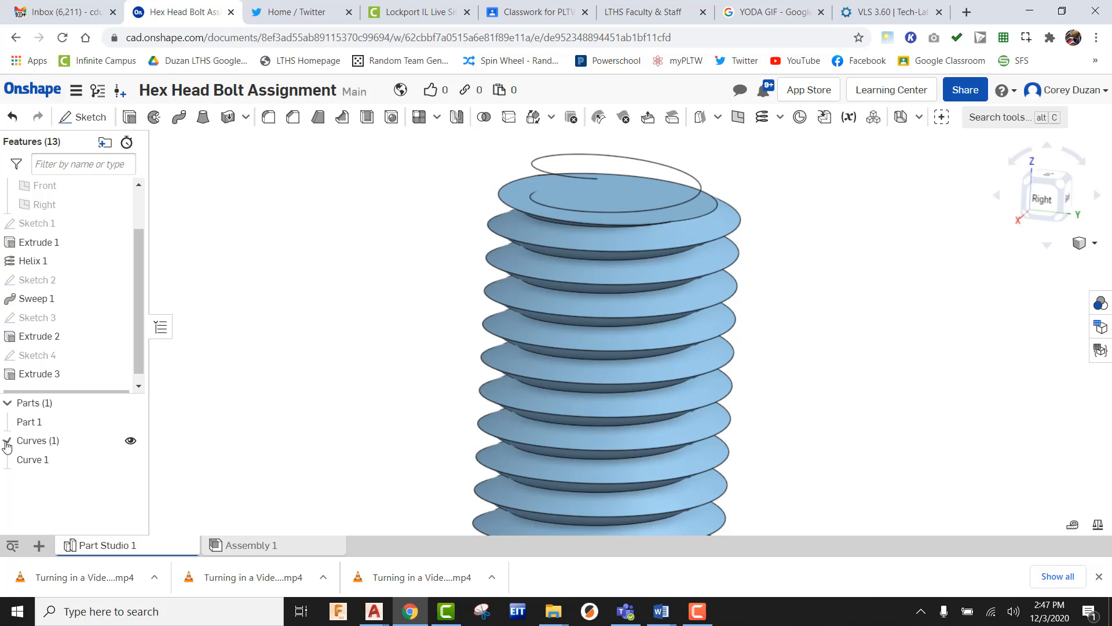
pyautogui.click(130, 460)
# - Sketch a hexagon about 0.558 in across flats, centred on the origin, on the shaft's top face
pyautogui.scroll(-3, 379, 337)
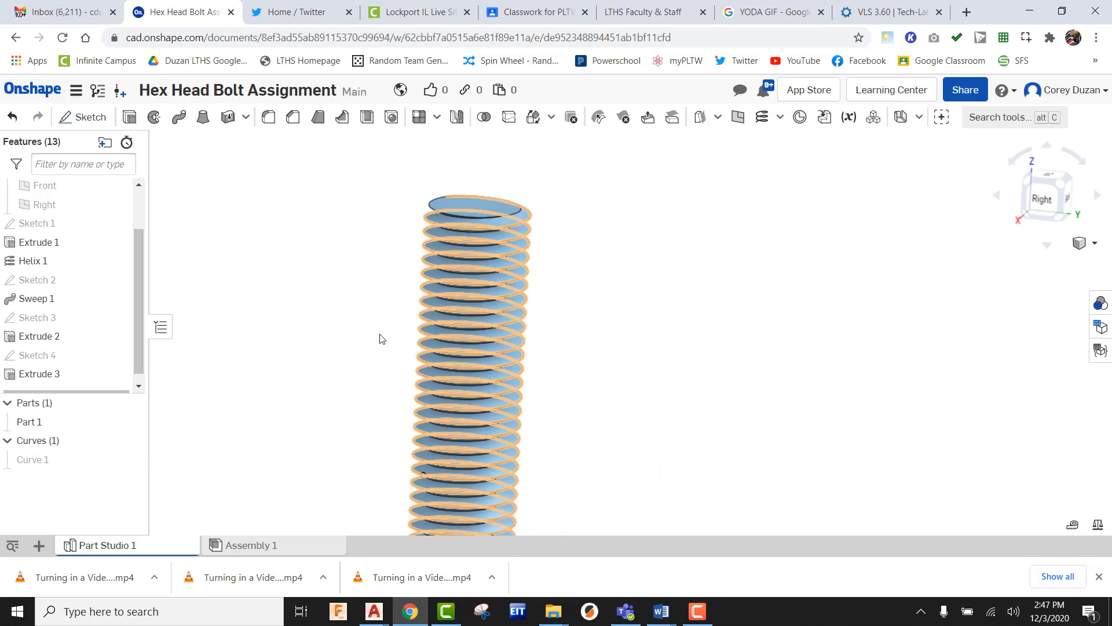
pyautogui.moveTo(380, 337); pyautogui.dragTo(561, 291, button='right')
pyautogui.moveTo(565, 295); pyautogui.dragTo(791, 250, button='middle')
pyautogui.scroll(-3, 789, 263)
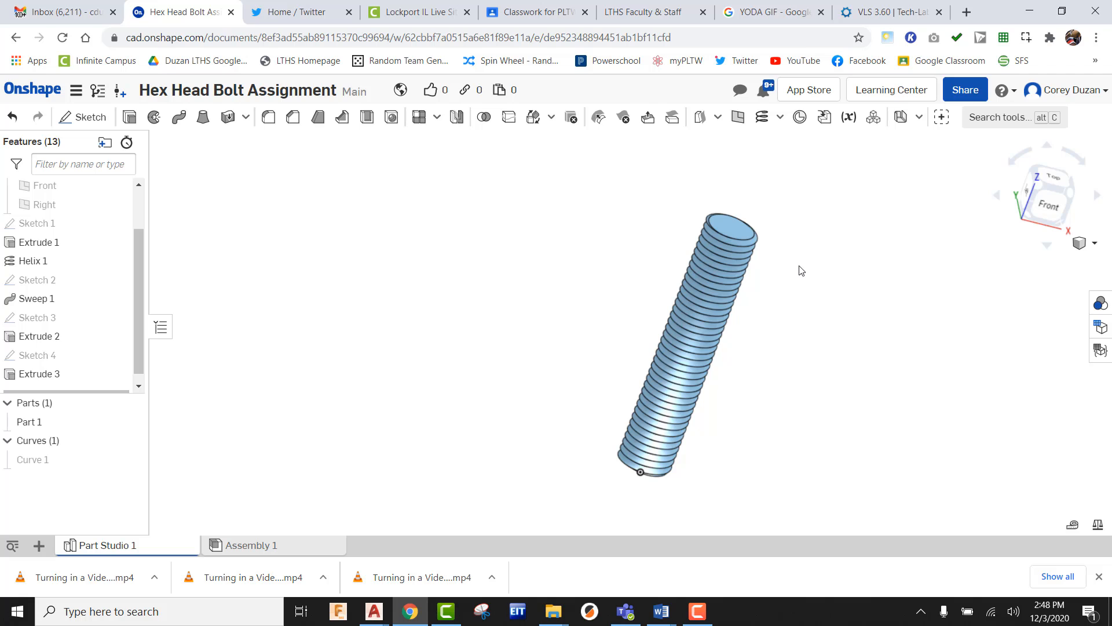
pyautogui.click(87, 117)
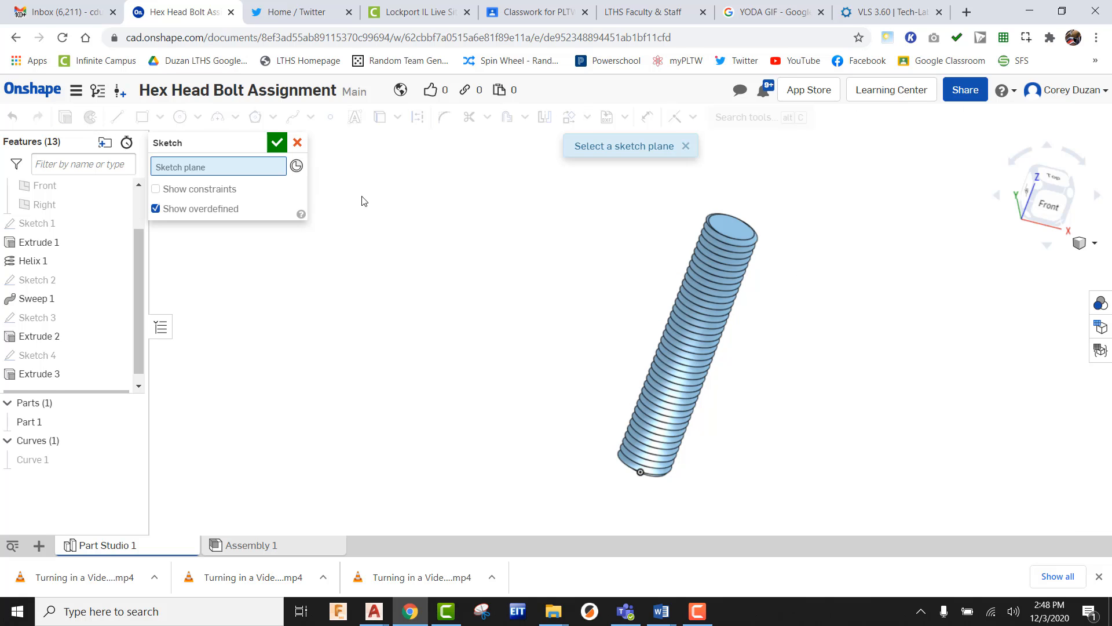
pyautogui.scroll(3, 731, 220)
pyautogui.click(724, 228)
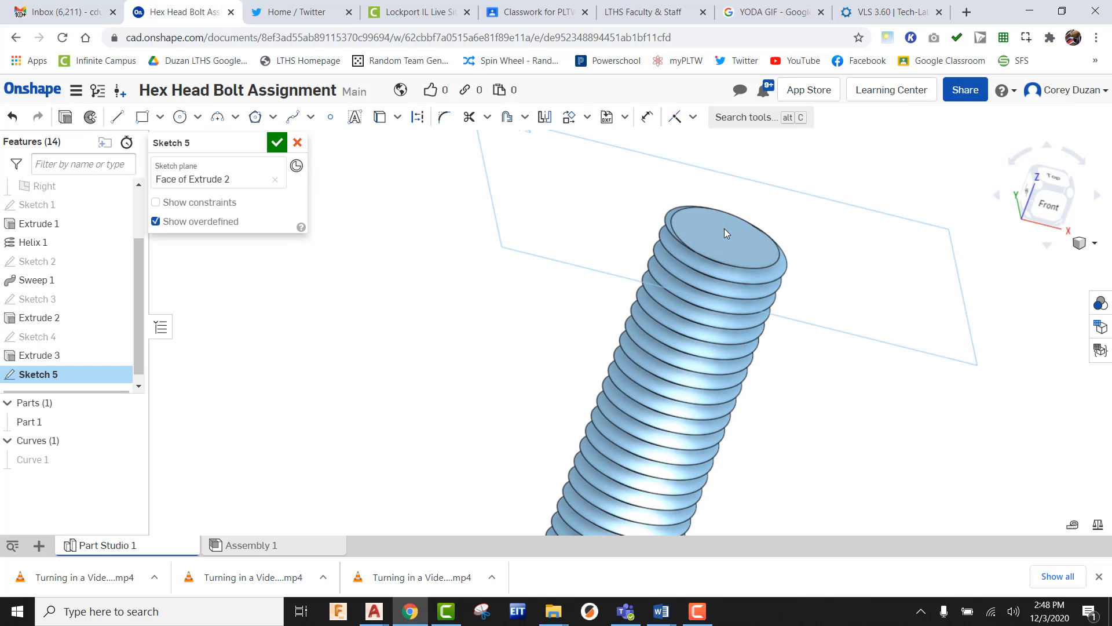
pyautogui.click(1054, 178)
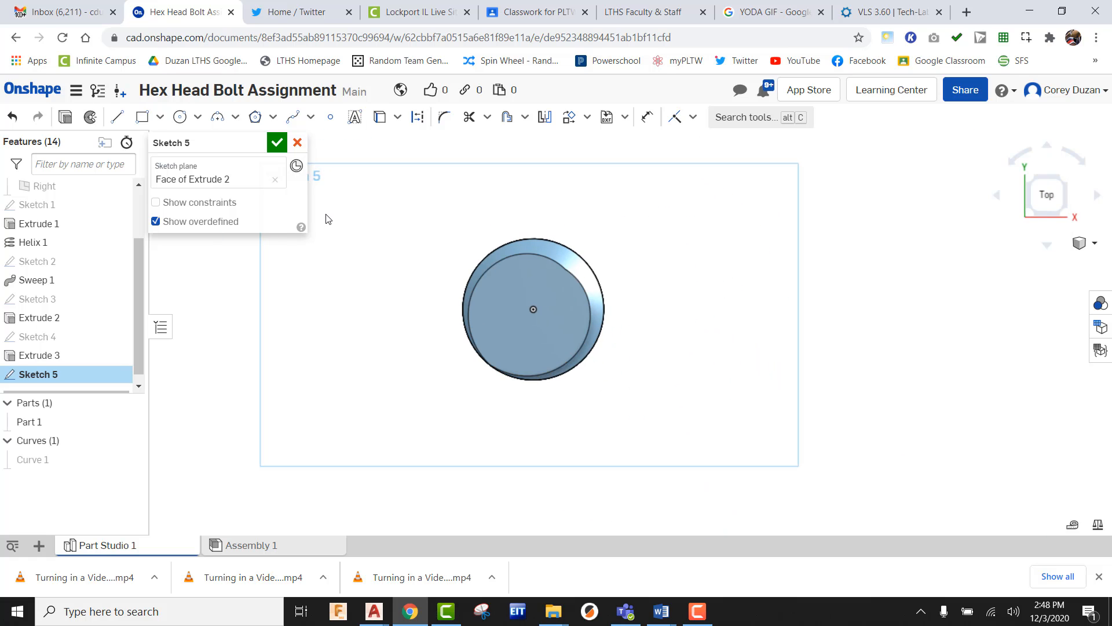
pyautogui.click(257, 118)
pyautogui.click(532, 309)
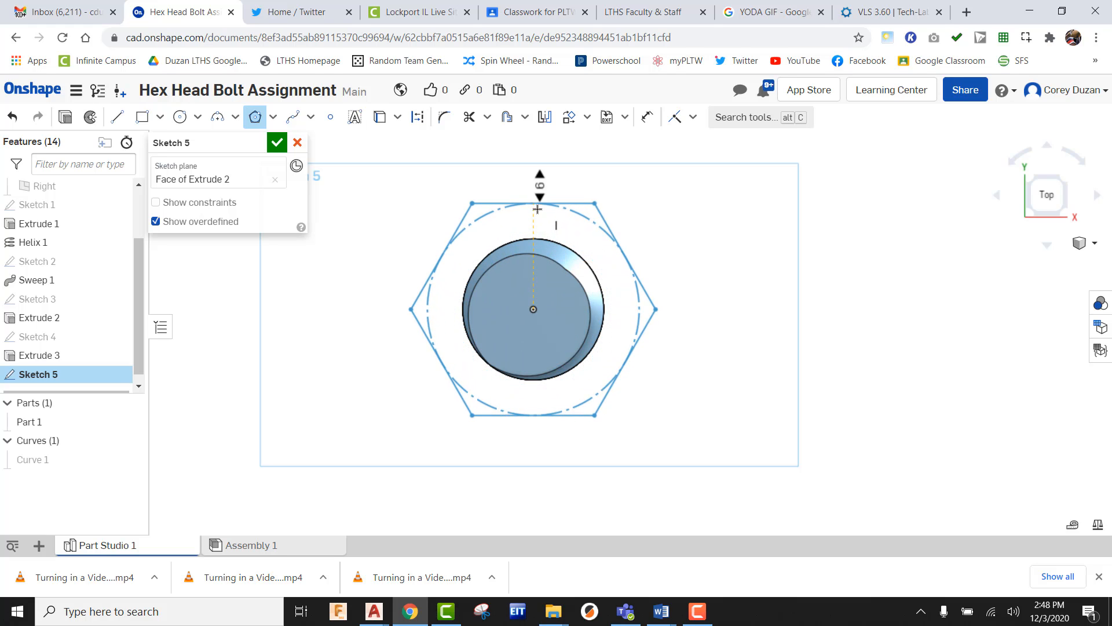
pyautogui.click(533, 205)
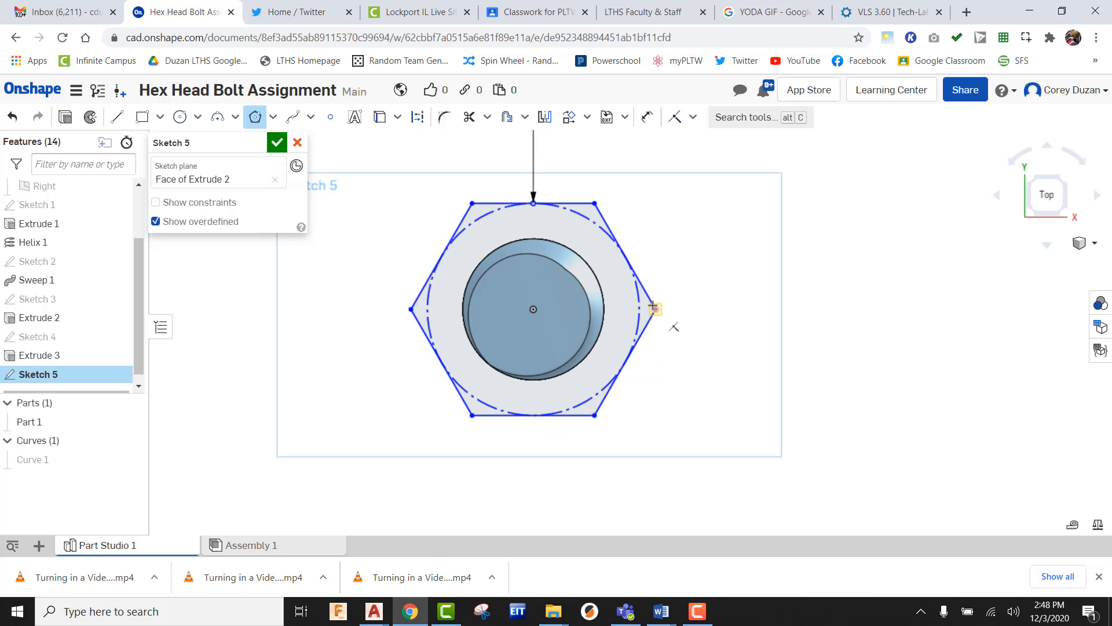
# - Dimension the hexagon's distance across its two horizontal flats to 0.5 in and finish the sketch
pyautogui.click(646, 116)
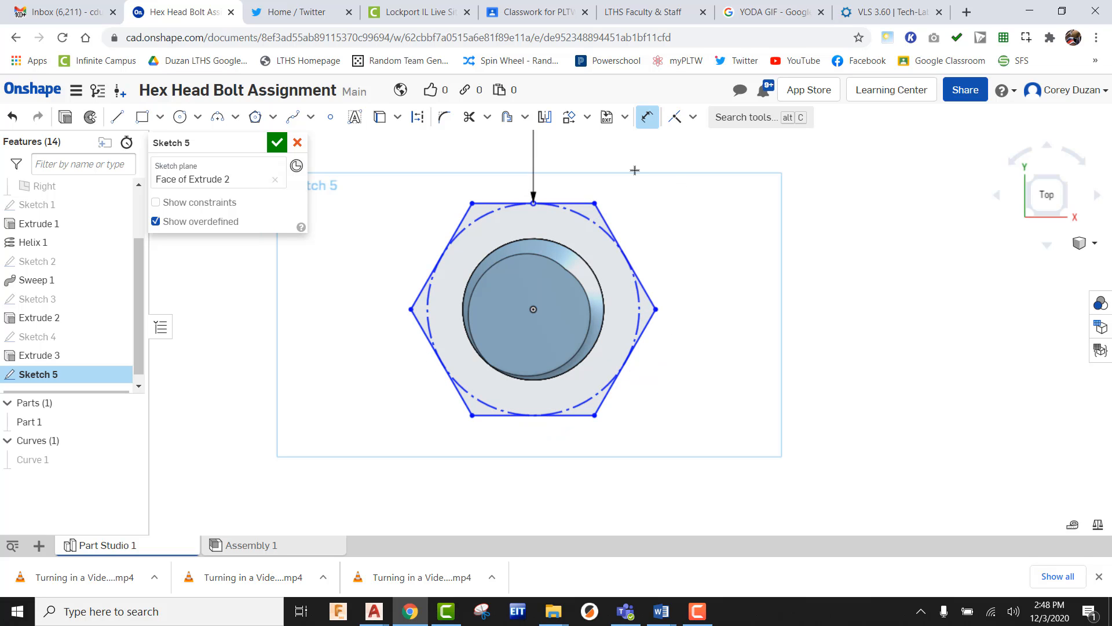
pyautogui.click(578, 205)
pyautogui.click(579, 415)
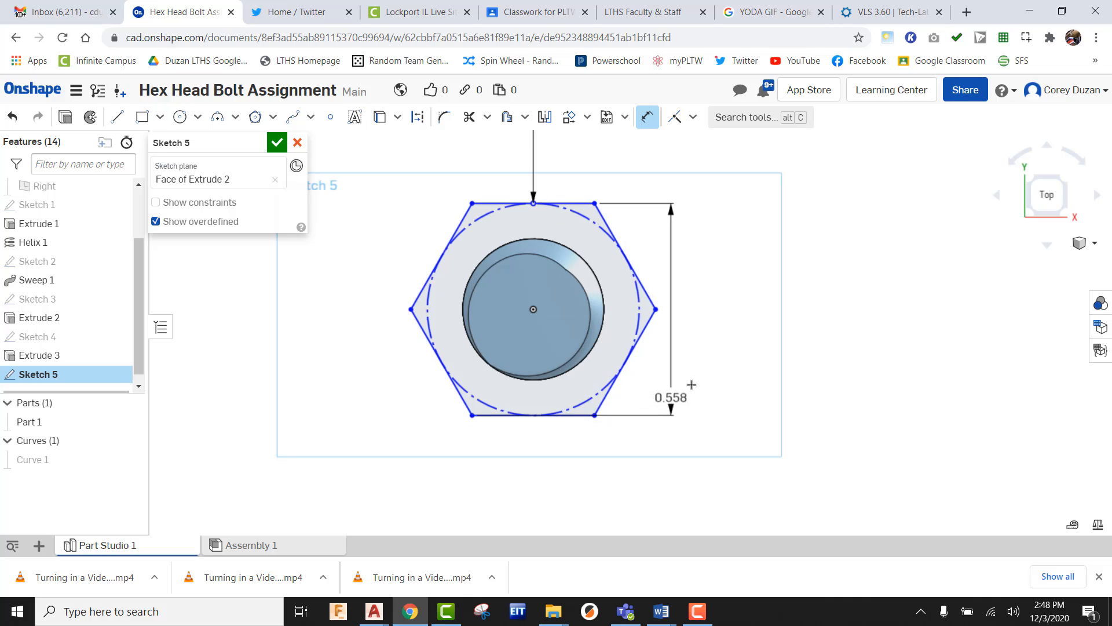
pyautogui.click(691, 384)
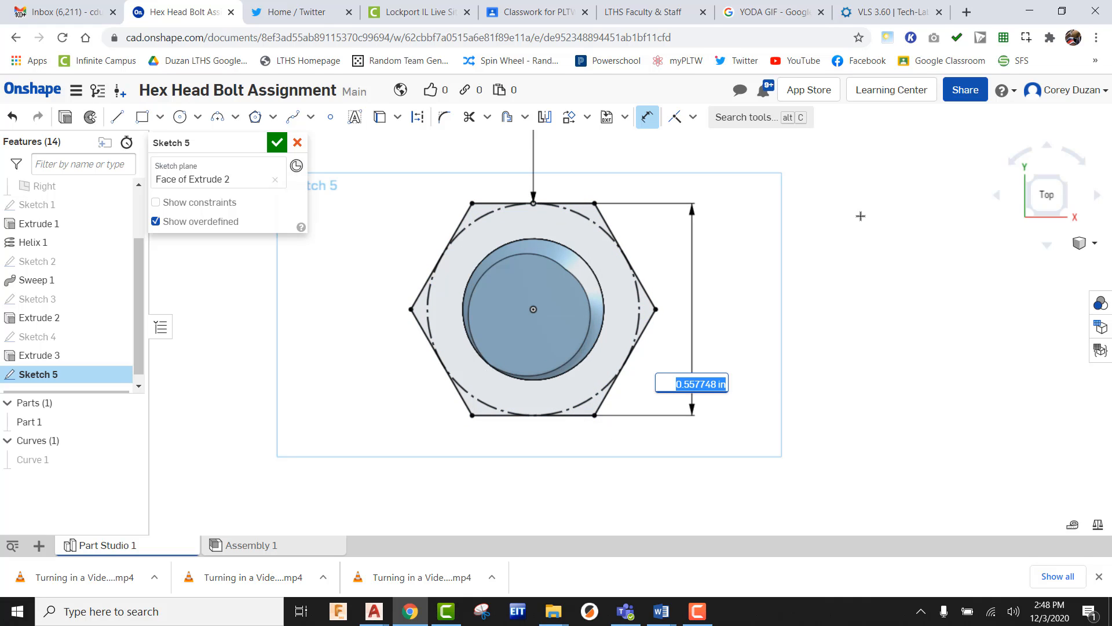
pyautogui.write('0.5')
pyautogui.press('Return')
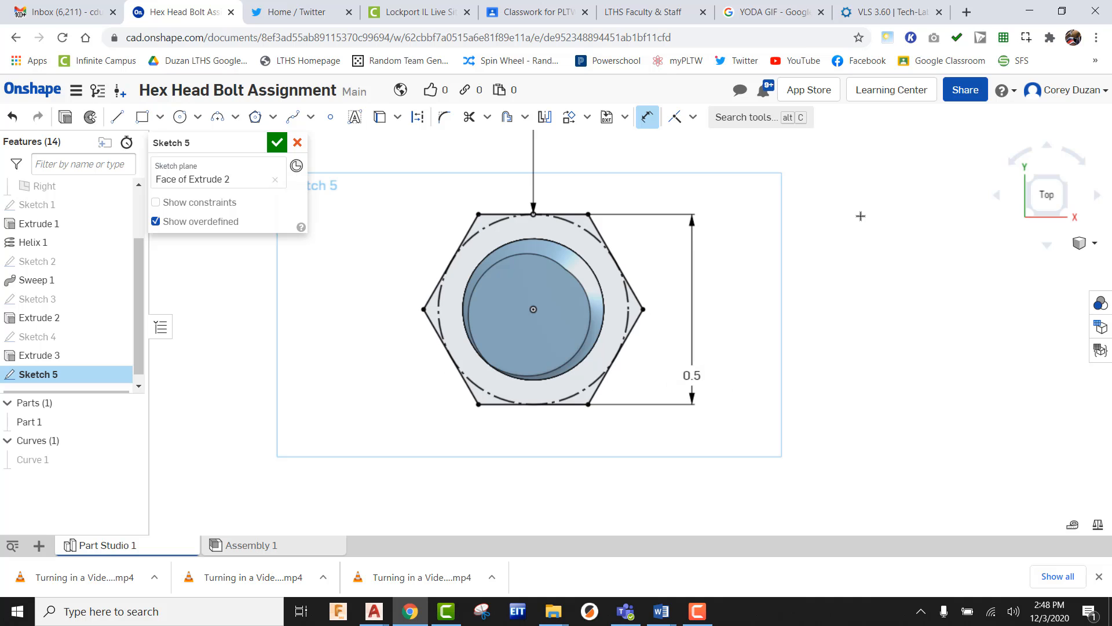
pyautogui.click(273, 141)
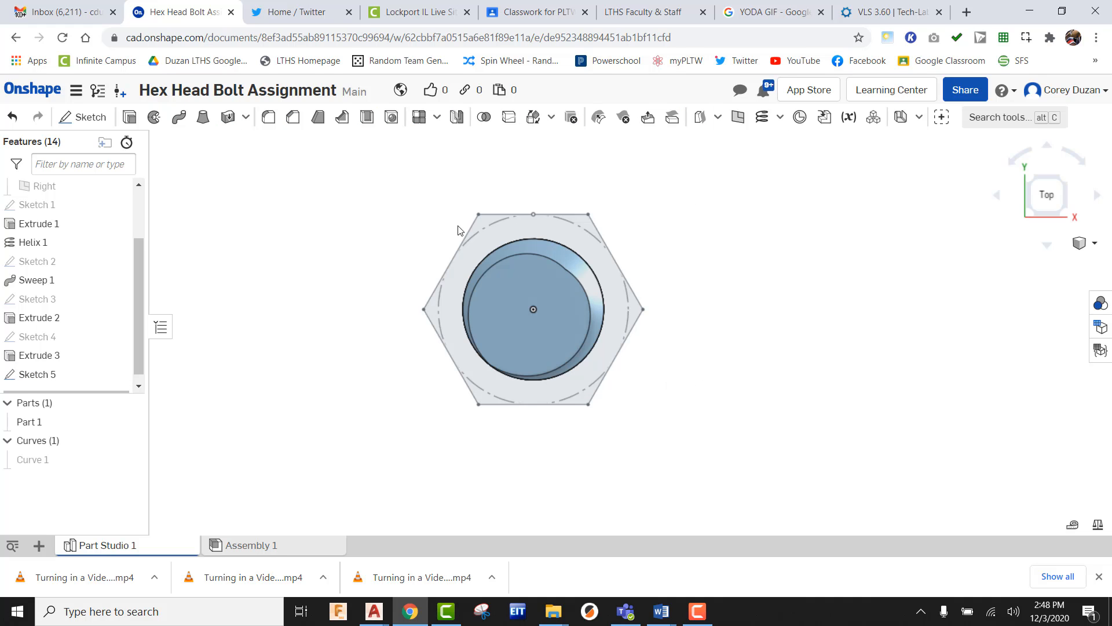
# - Extrude both regions of the hexagon sketch with a blind depth of 0.25 in, adding the bolt head to the shaft
pyautogui.click(1062, 179)
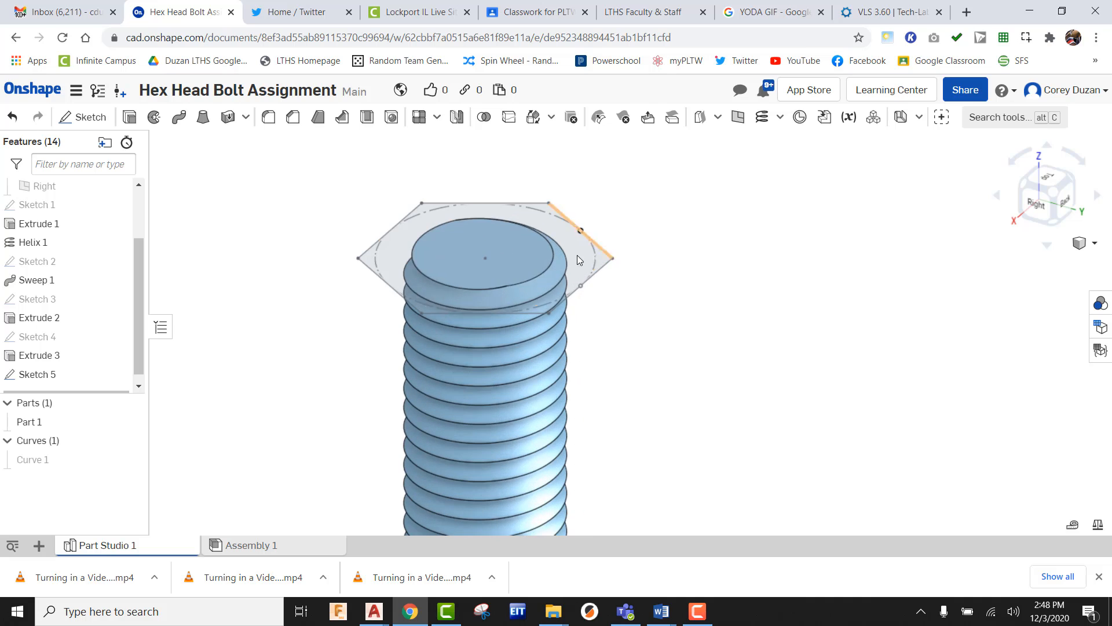
pyautogui.click(129, 116)
pyautogui.click(391, 245)
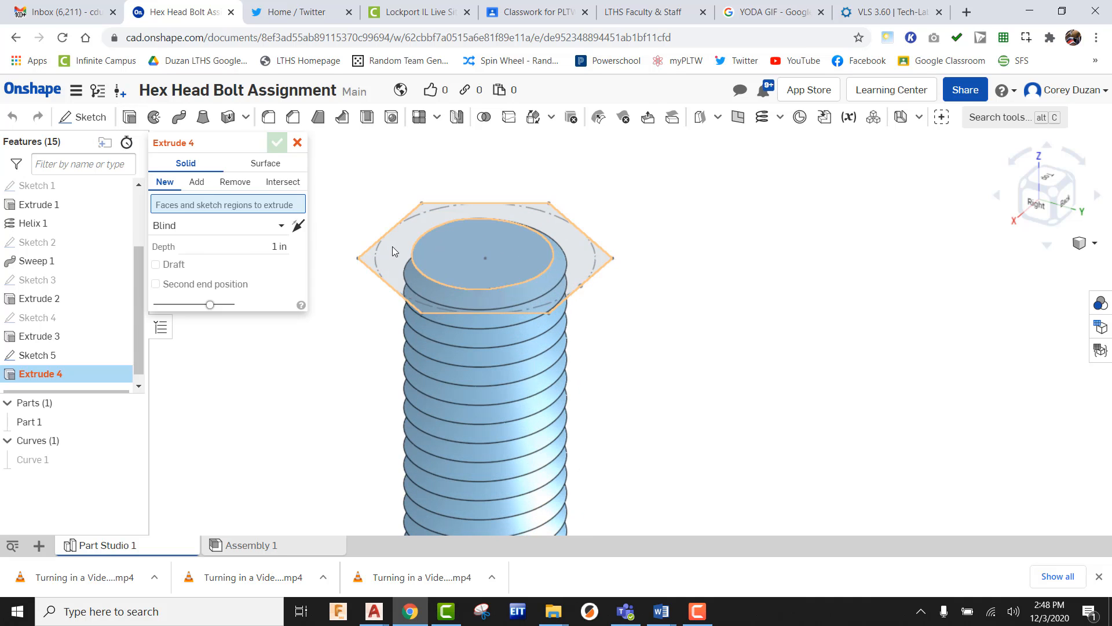
pyautogui.click(470, 245)
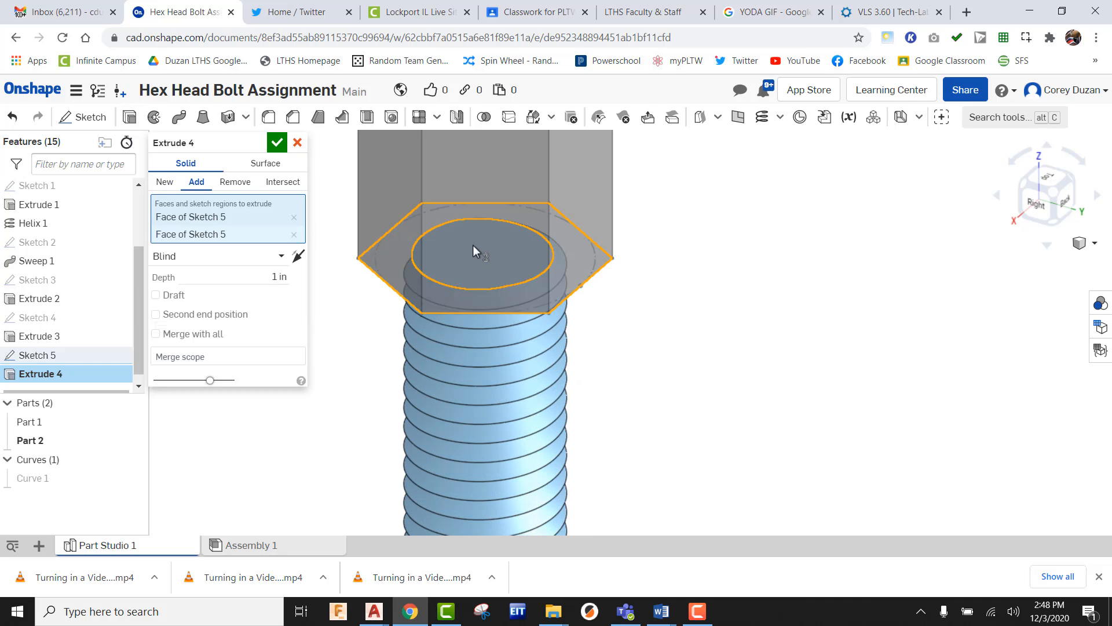
pyautogui.scroll(-3, 536, 256)
pyautogui.scroll(-1, 538, 262)
pyautogui.moveTo(623, 252); pyautogui.dragTo(597, 363, button='middle')
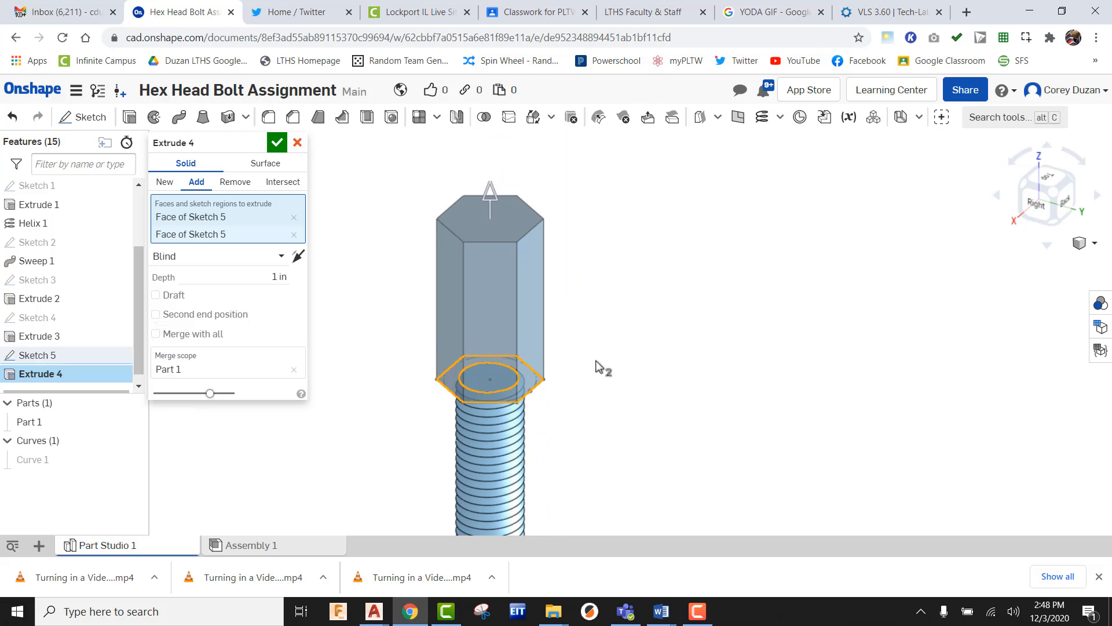
pyautogui.click(277, 276)
pyautogui.press('BackSpace')
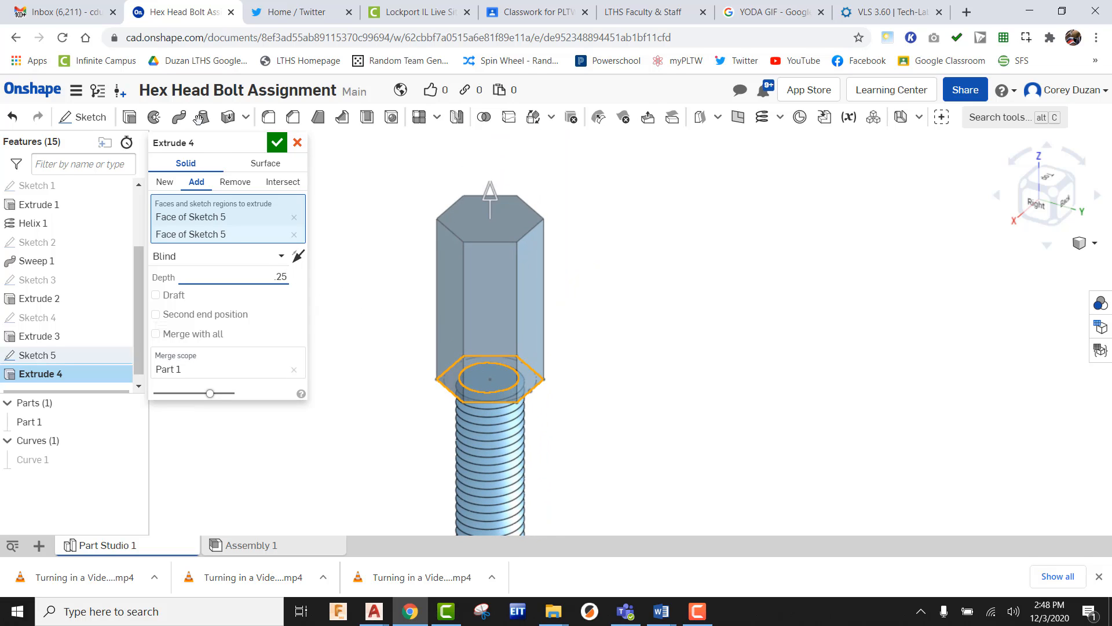
pyautogui.click(277, 142)
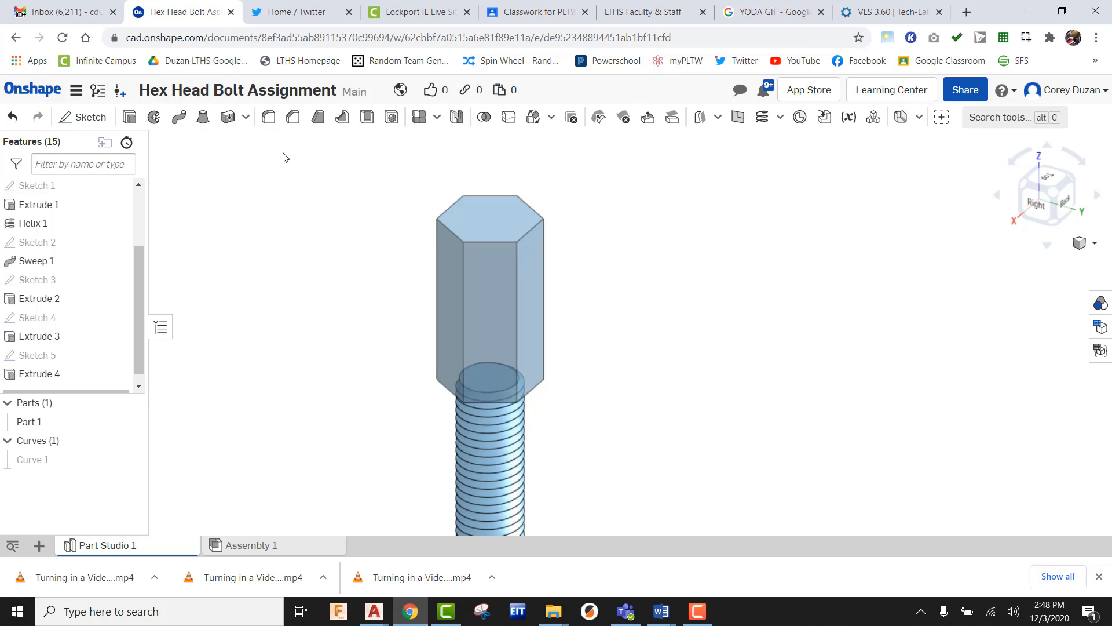
# - Create a three-point plane through both vertices of one vertical head edge and the upper vertex of the diagonally opposite corner
pyautogui.scroll(3, 556, 371)
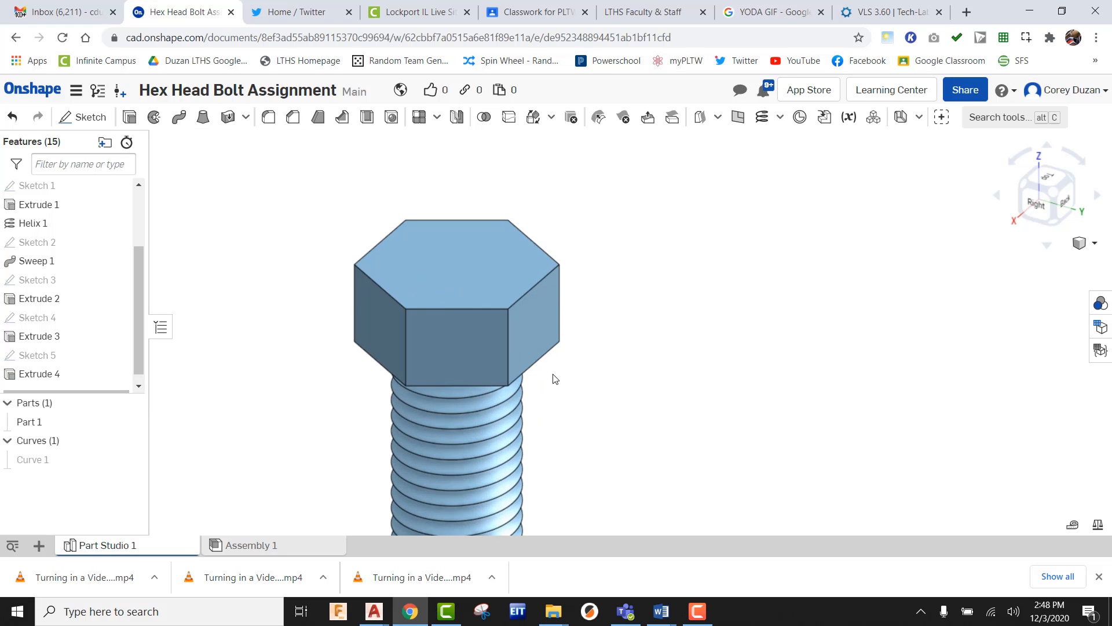
pyautogui.scroll(-5, 623, 318)
pyautogui.scroll(5, 631, 298)
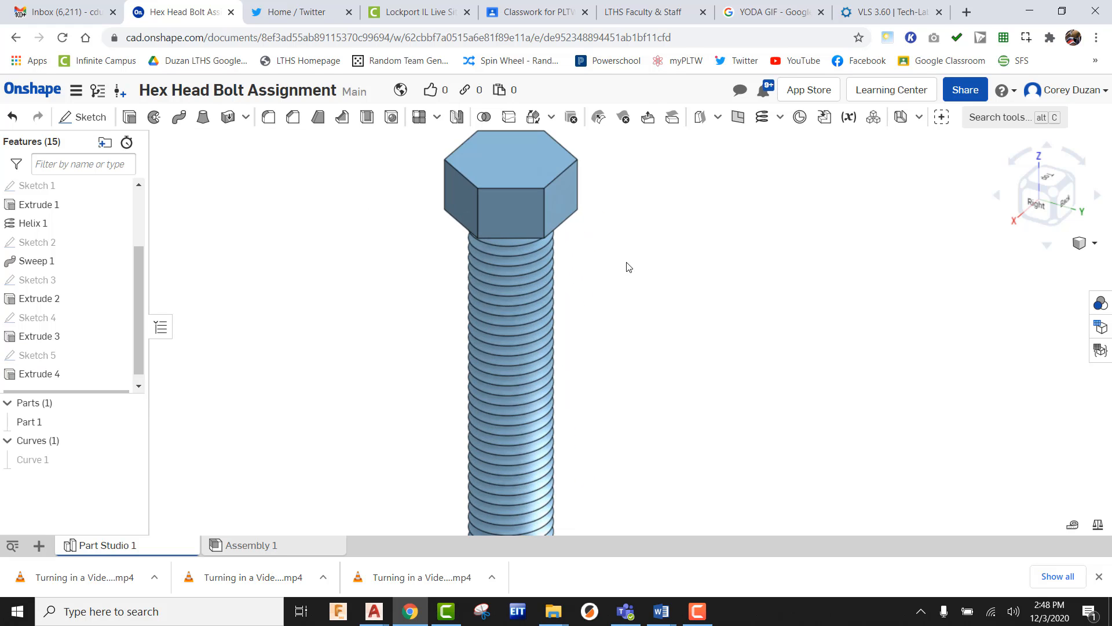
pyautogui.scroll(-2, 645, 318)
pyautogui.moveTo(664, 271); pyautogui.dragTo(667, 263, button='middle')
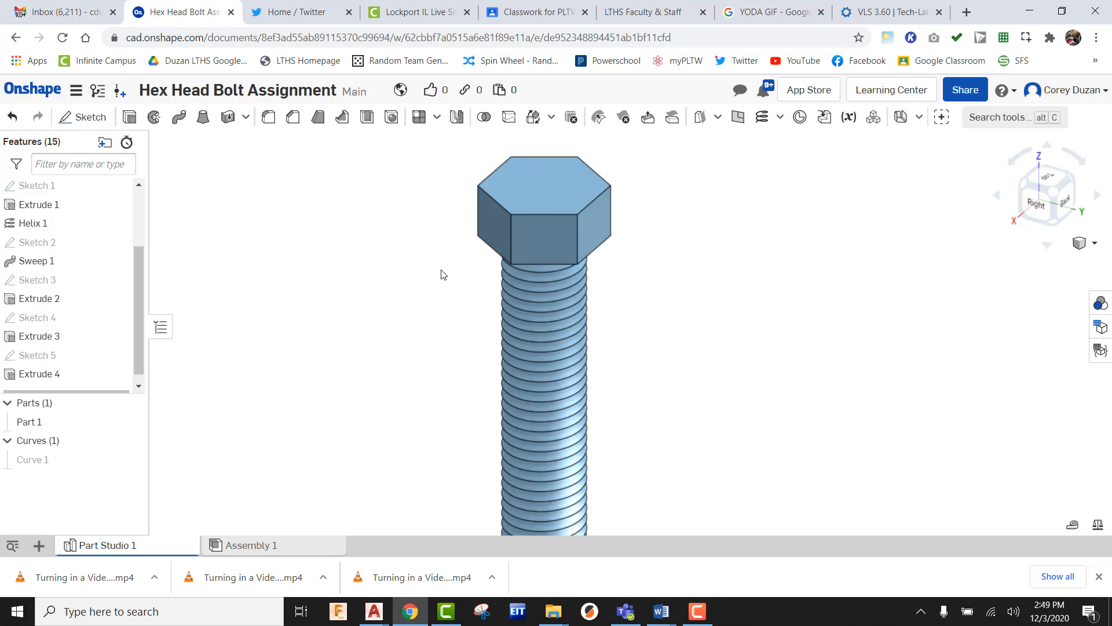
pyautogui.click(738, 117)
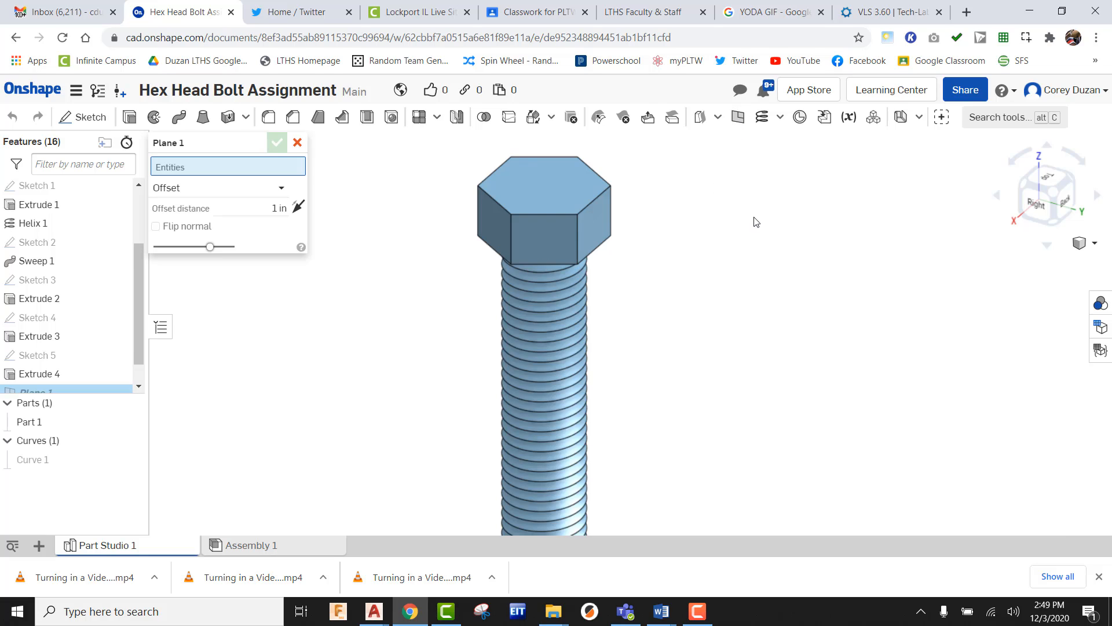
pyautogui.click(283, 192)
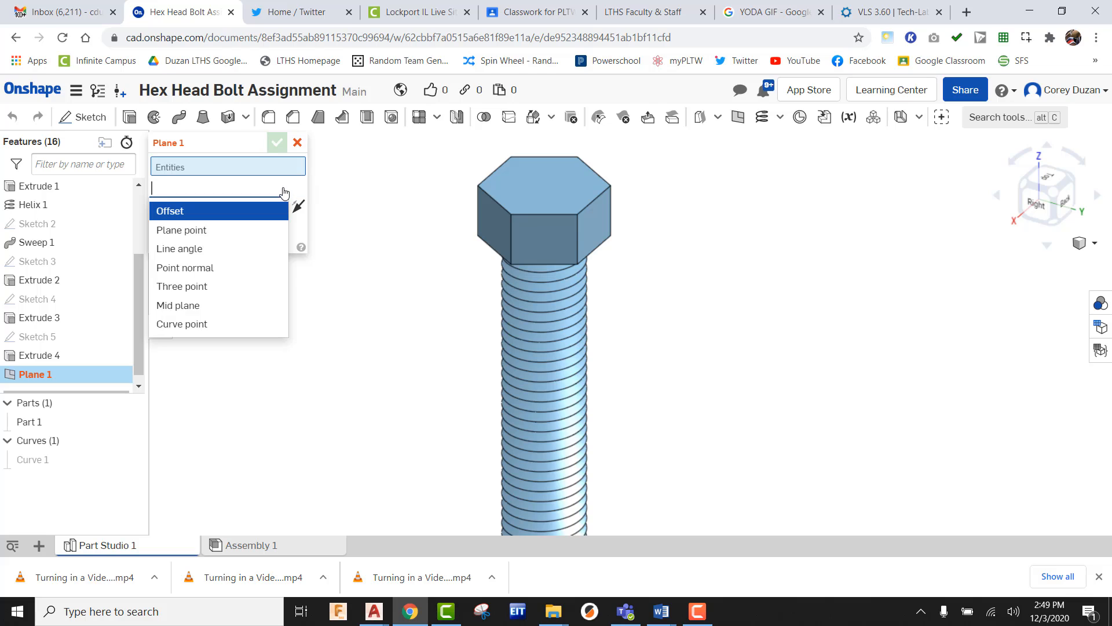
pyautogui.click(197, 288)
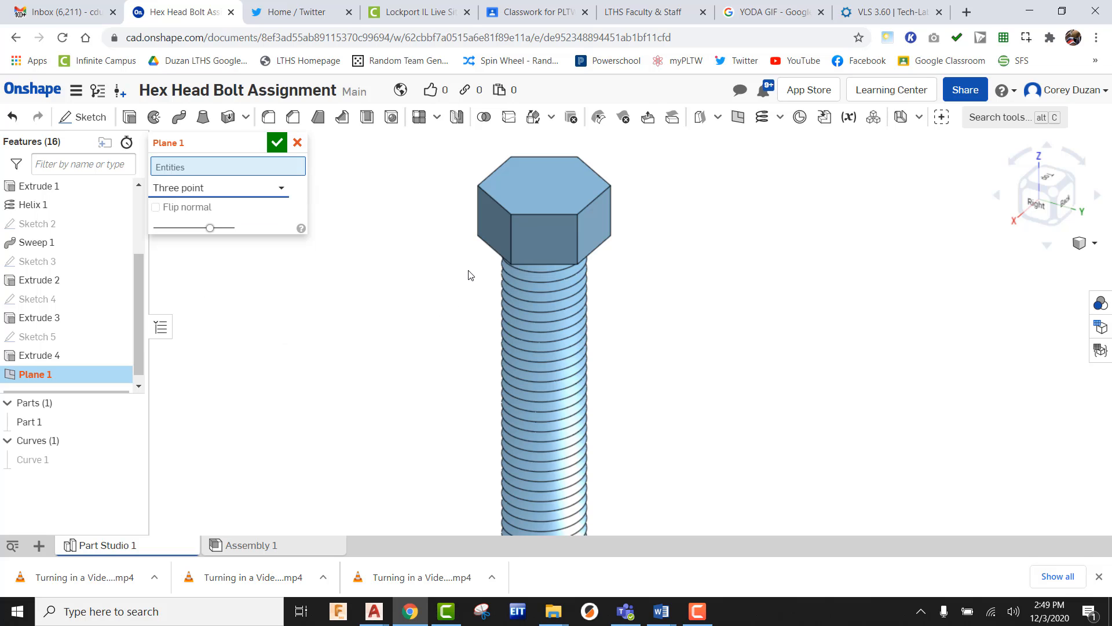
pyautogui.scroll(5, 480, 188)
pyautogui.click(477, 181)
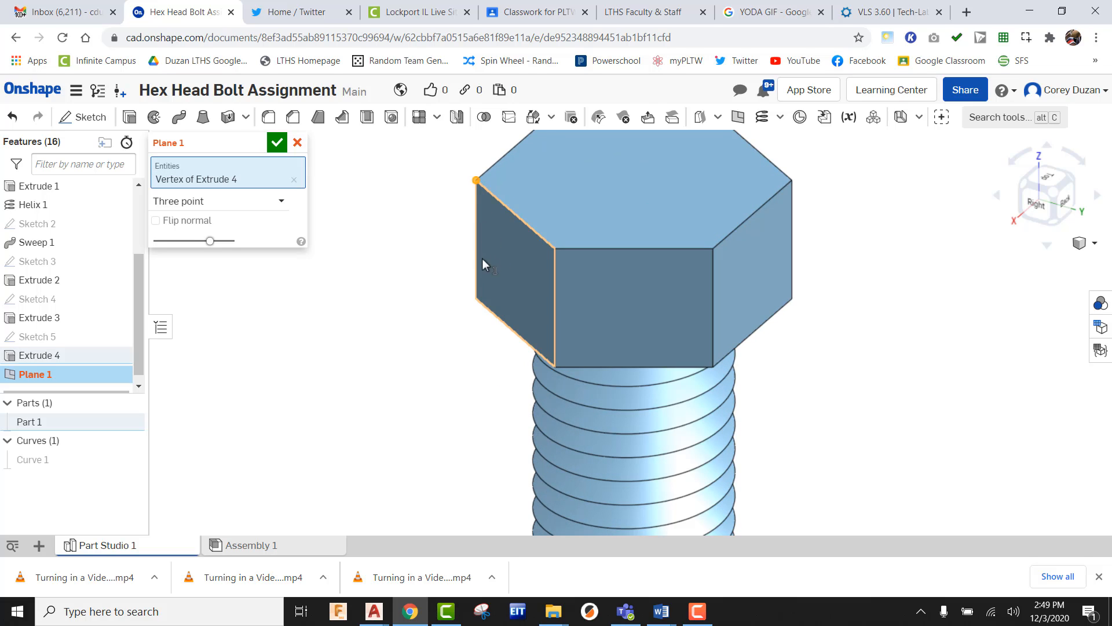
pyautogui.click(476, 299)
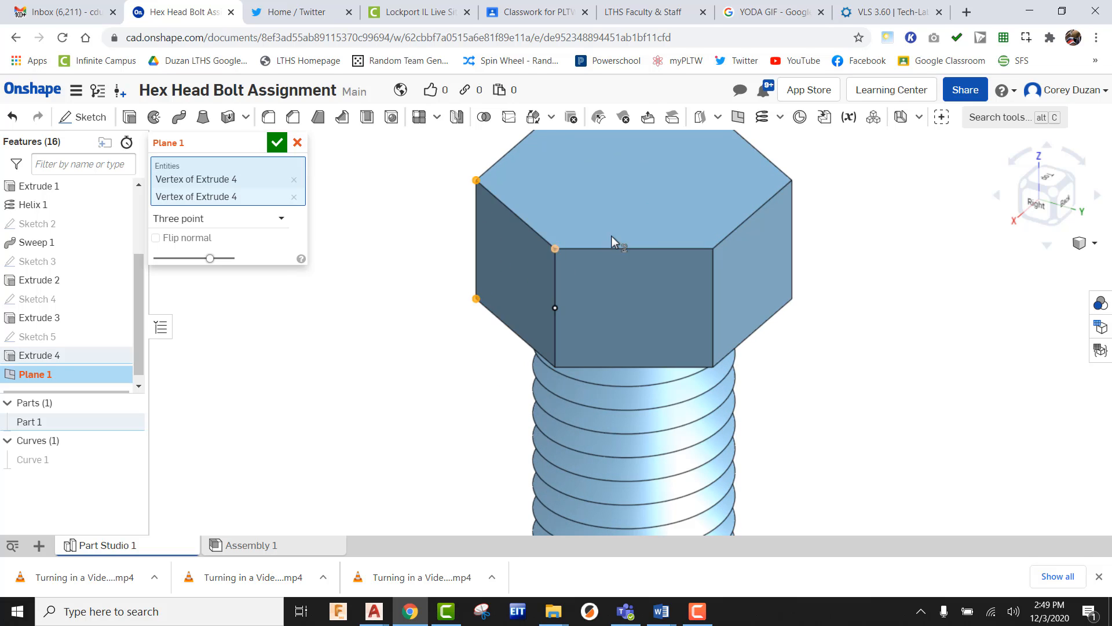
pyautogui.click(791, 180)
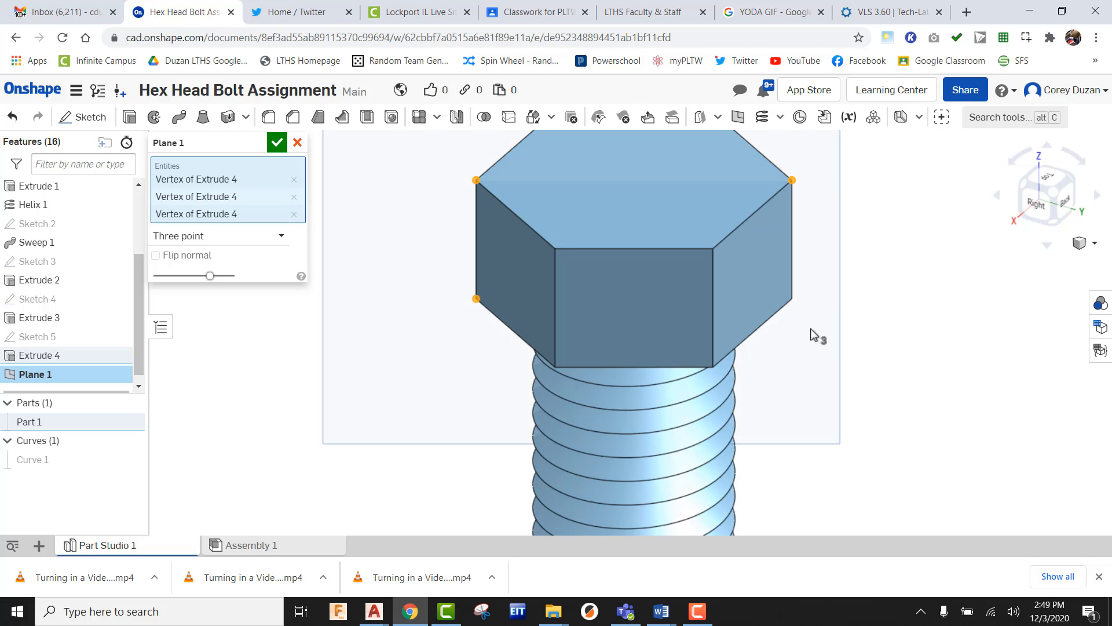
pyautogui.scroll(-3, 819, 339)
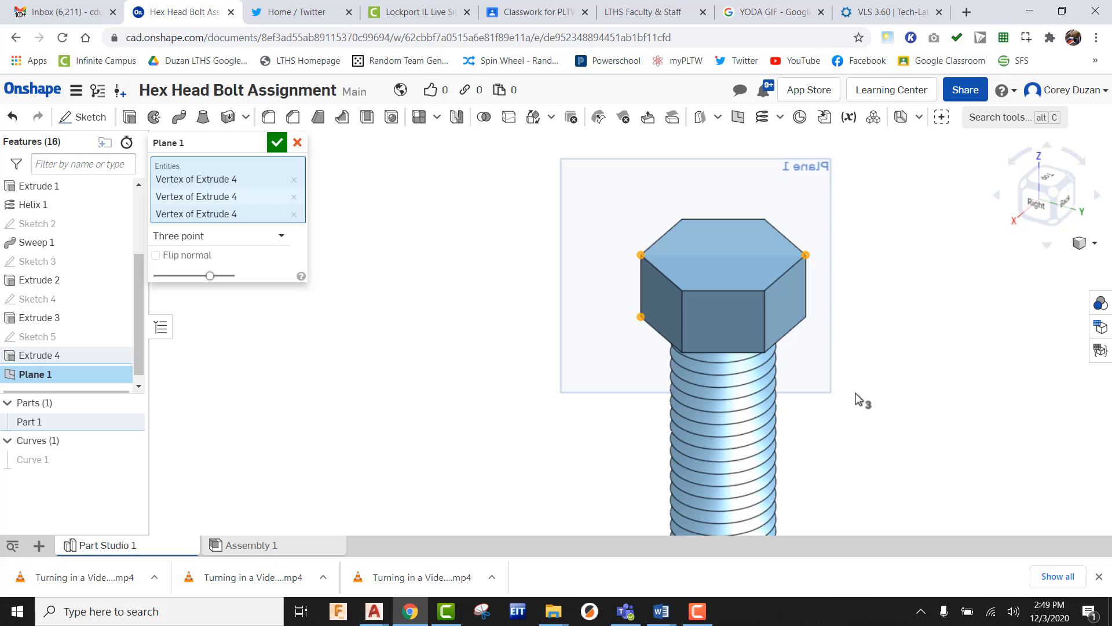
pyautogui.click(277, 144)
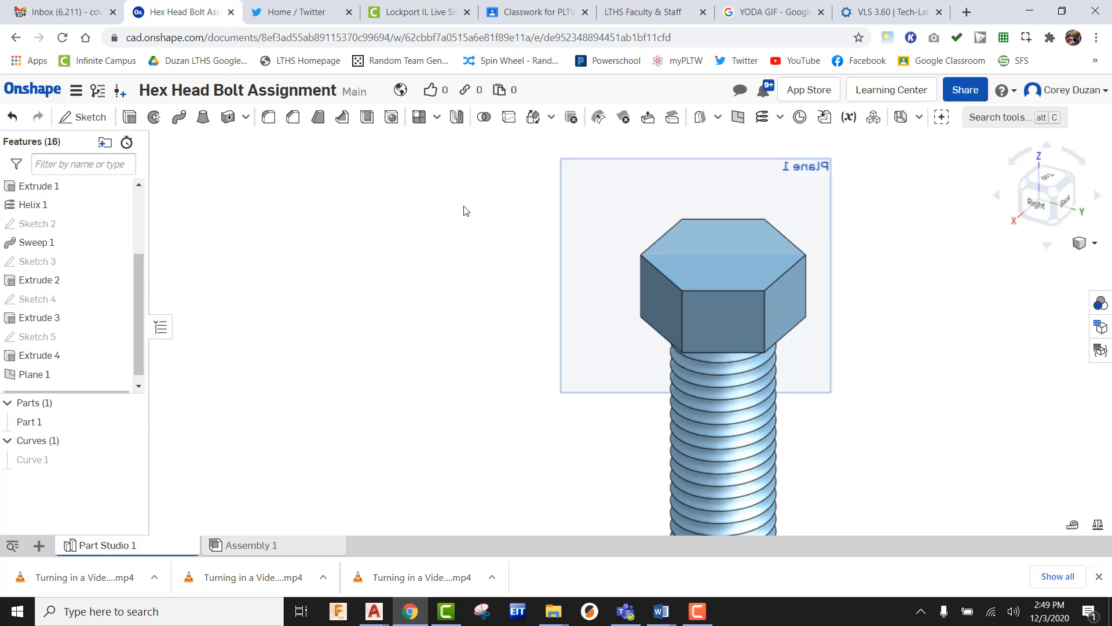
# - Create a sketch on the three-point plane through the head's corners and turn on a section view of the bolt at that sketch
pyautogui.click(87, 117)
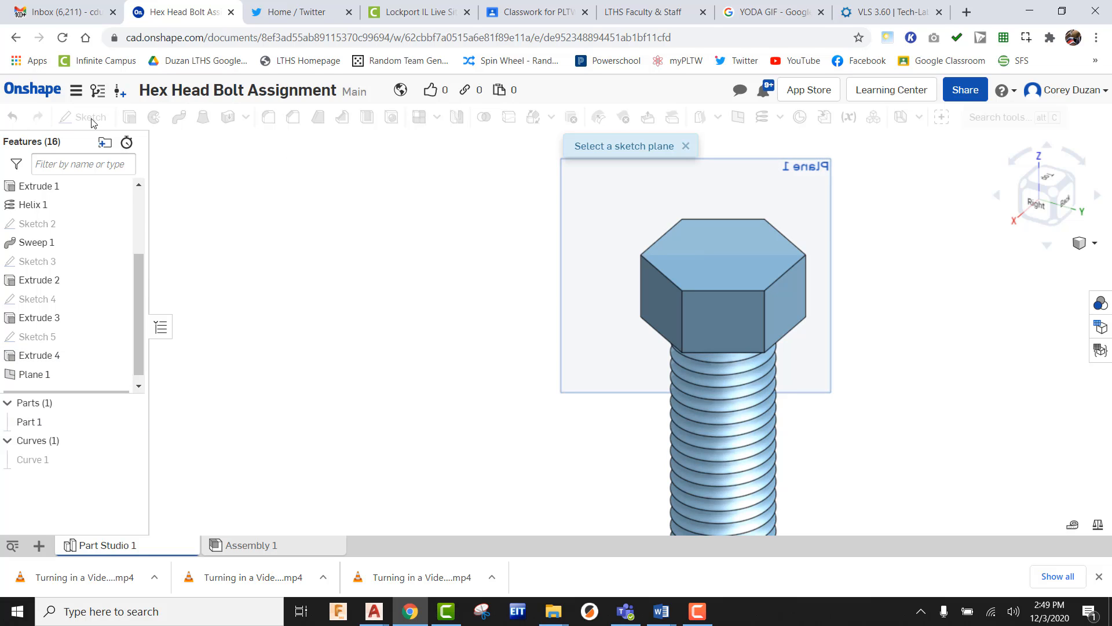
pyautogui.click(782, 160)
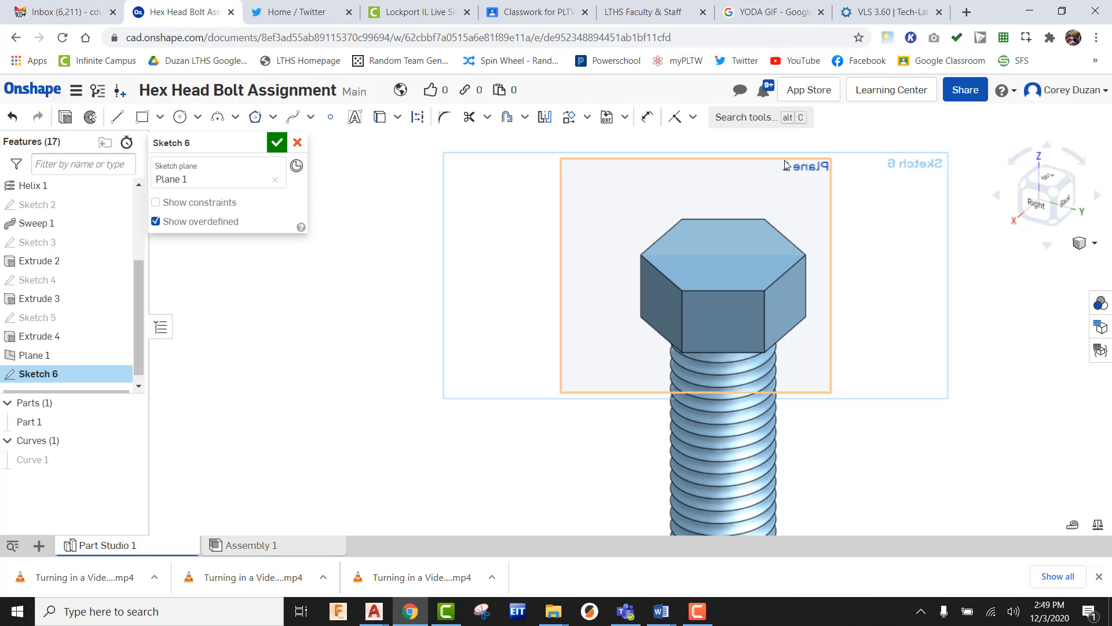
pyautogui.click(277, 143)
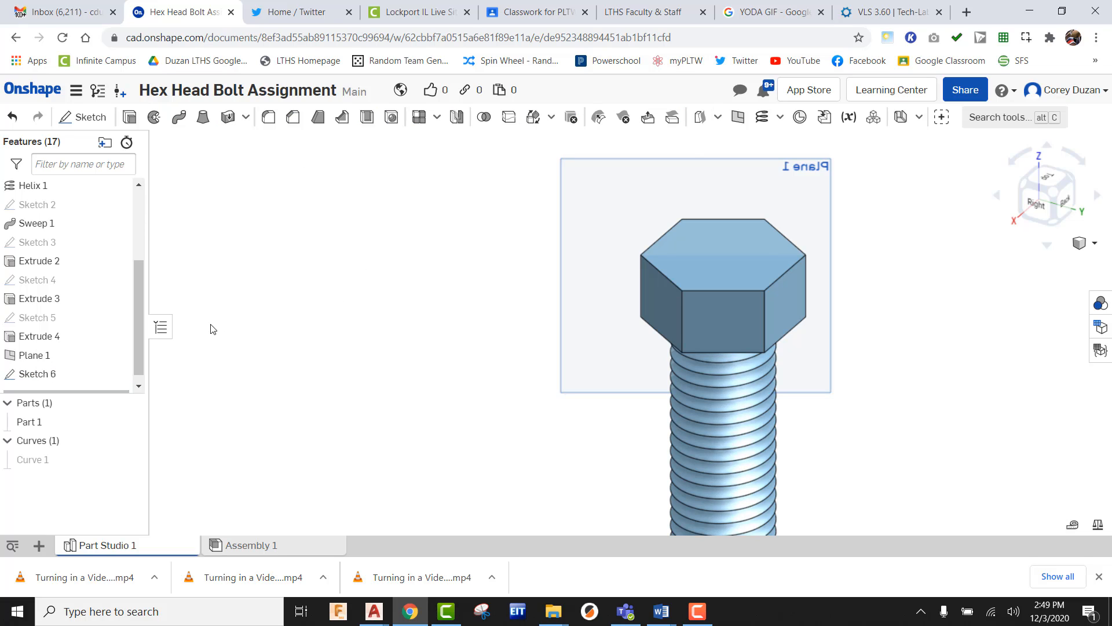
pyautogui.rightClick(32, 376)
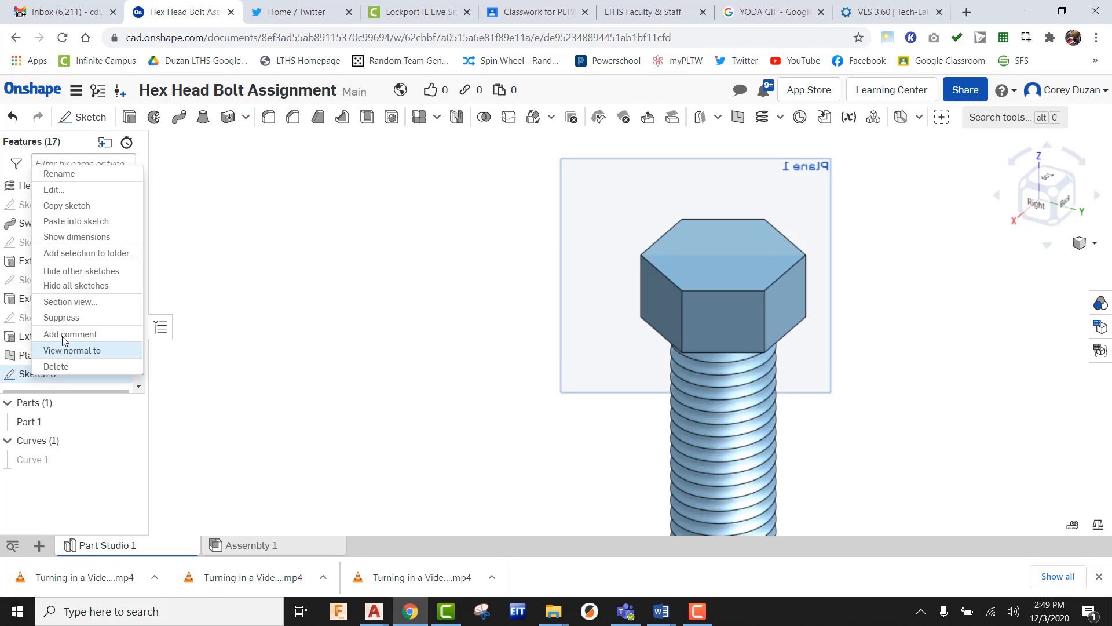
pyautogui.click(68, 302)
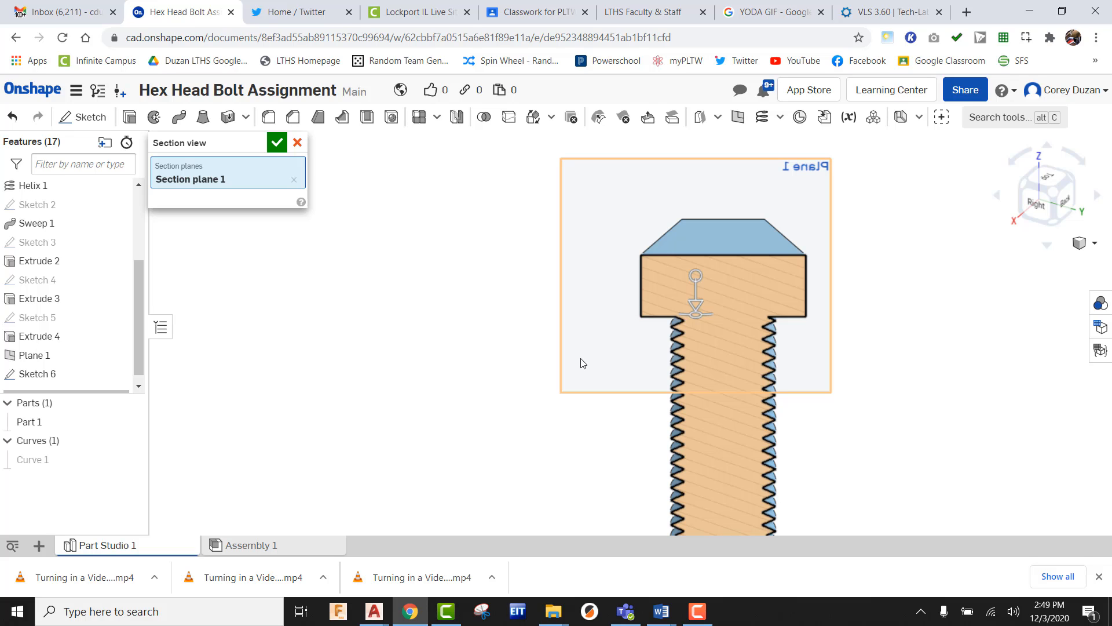
# - Edit the new sketch and draw a corner rectangle over the sectioned head, about 0.577 by 0.25 in, between its diagonally opposite corners
pyautogui.rightClick(44, 375)
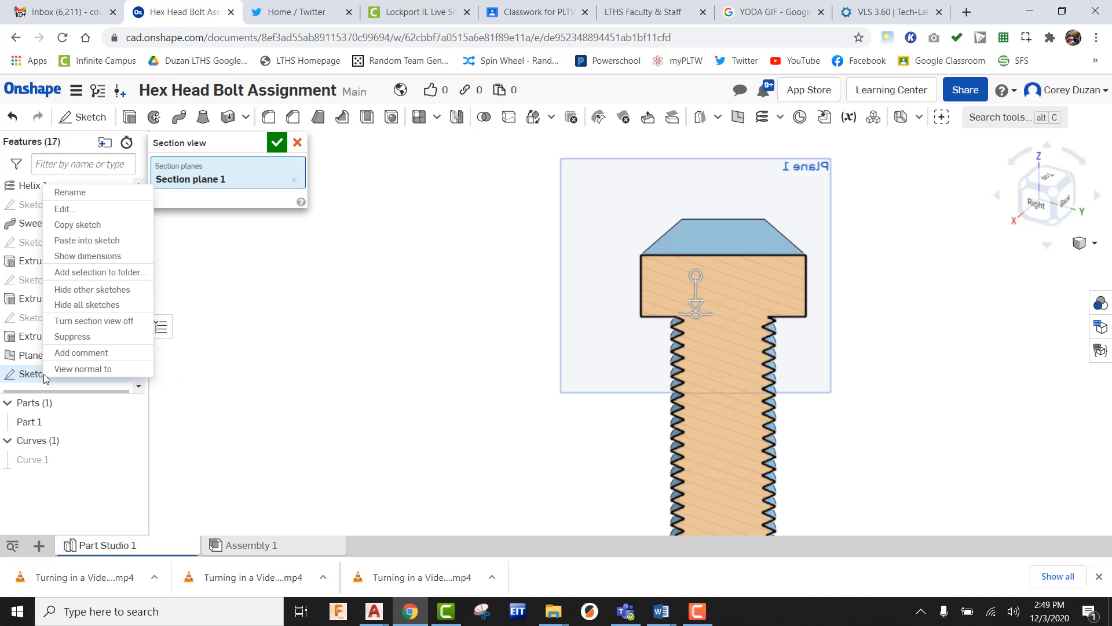
pyautogui.click(83, 212)
pyautogui.scroll(6, 750, 306)
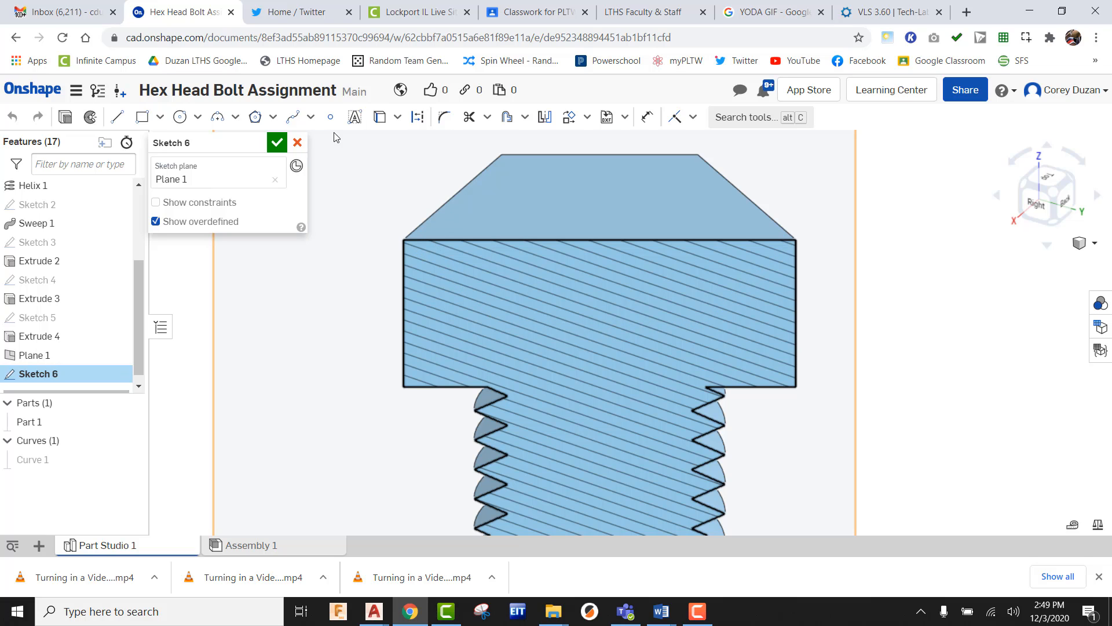
pyautogui.click(142, 117)
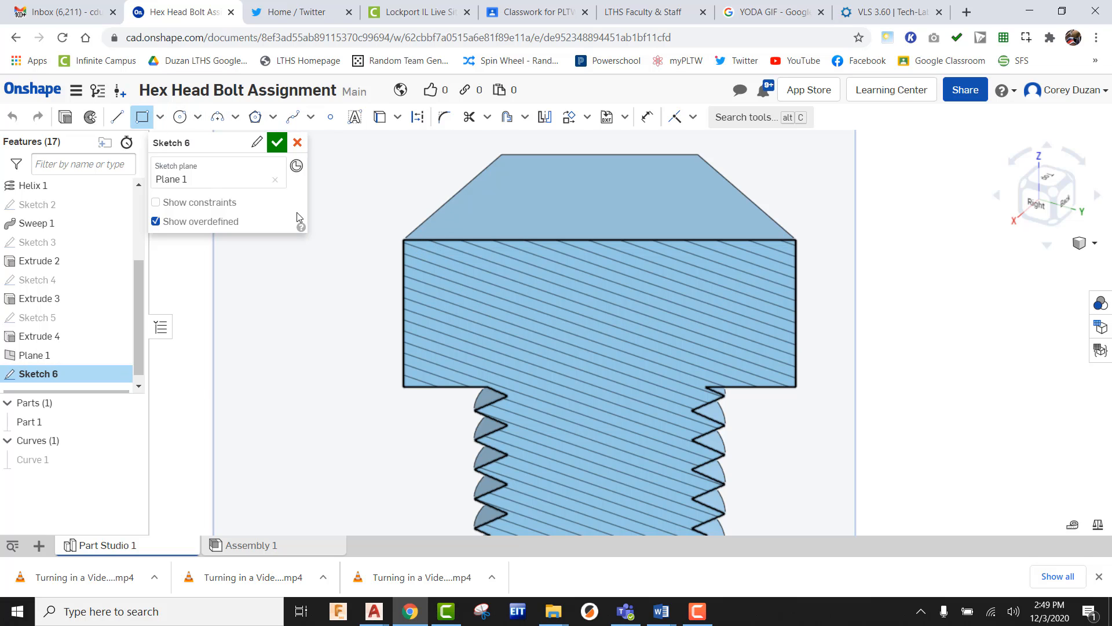
pyautogui.click(404, 239)
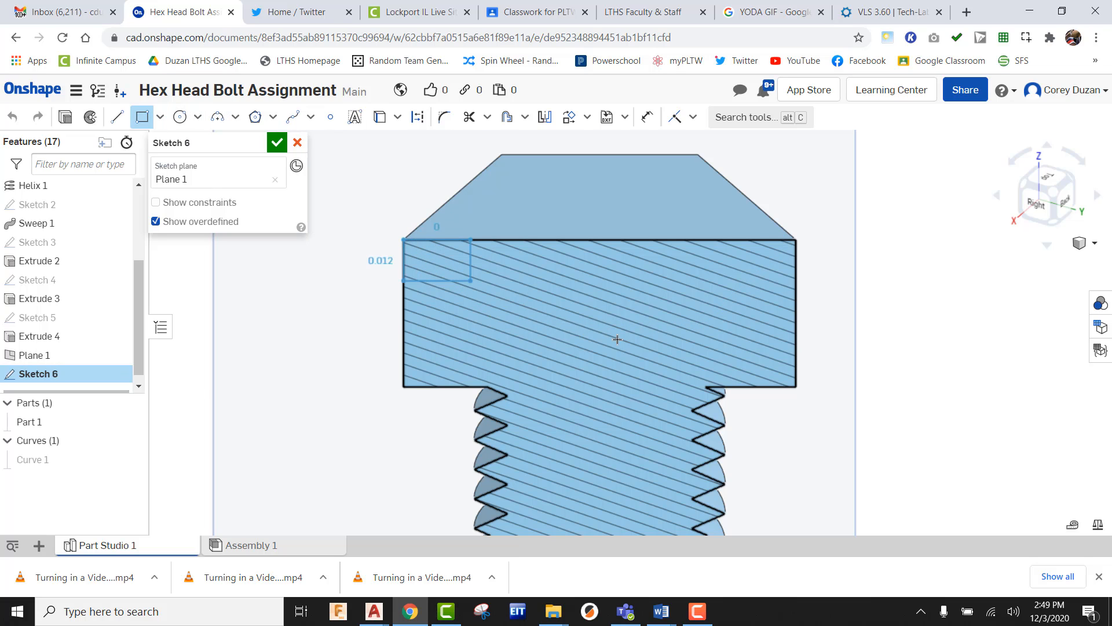
pyautogui.click(797, 386)
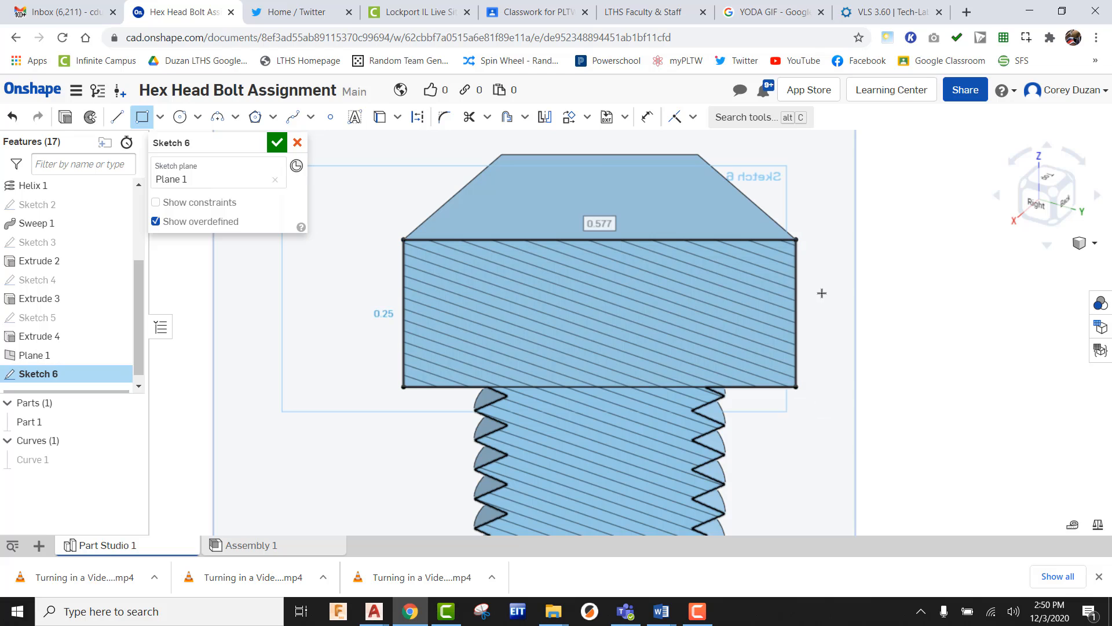
# - Fillet the rectangle's lower-right corner with a 0.06 in radius and finish the sketch
pyautogui.click(444, 116)
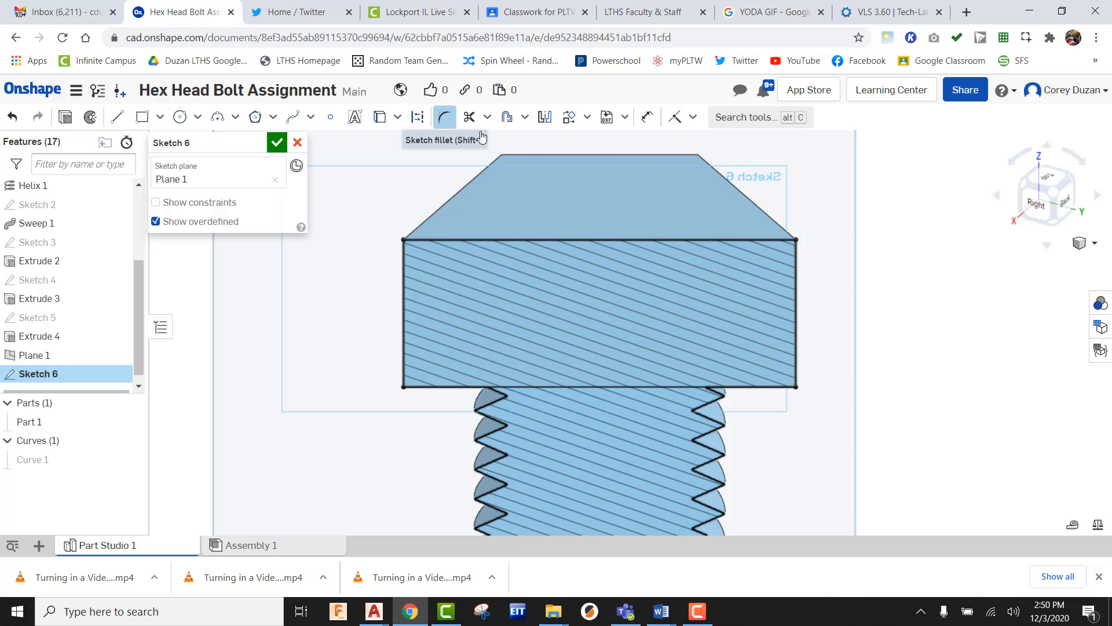
pyautogui.click(781, 240)
pyautogui.click(794, 258)
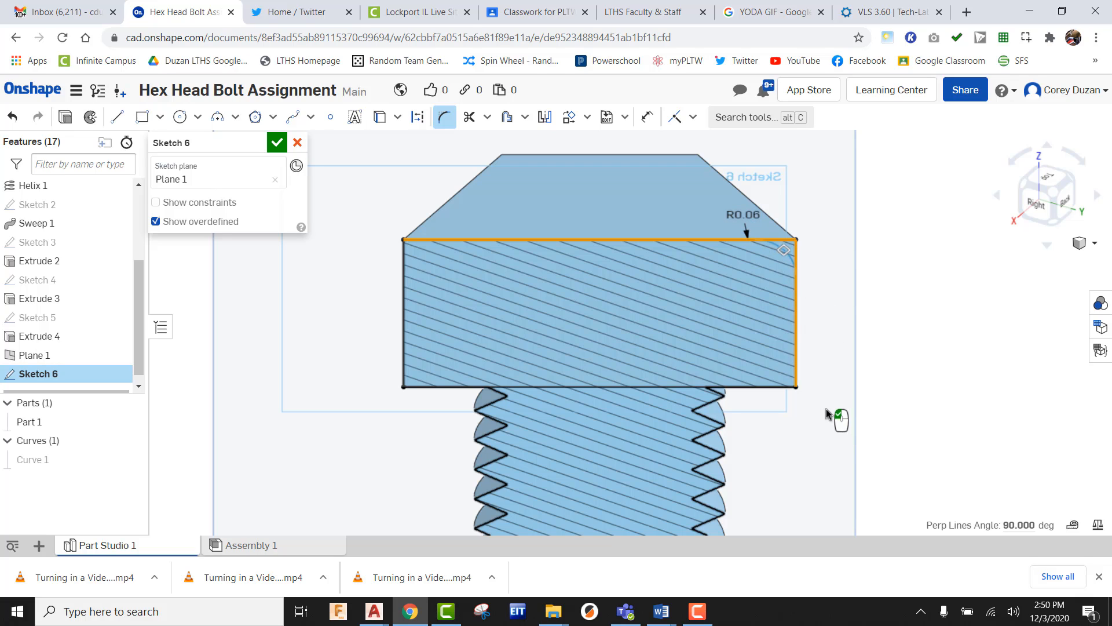
pyautogui.press('Escape')
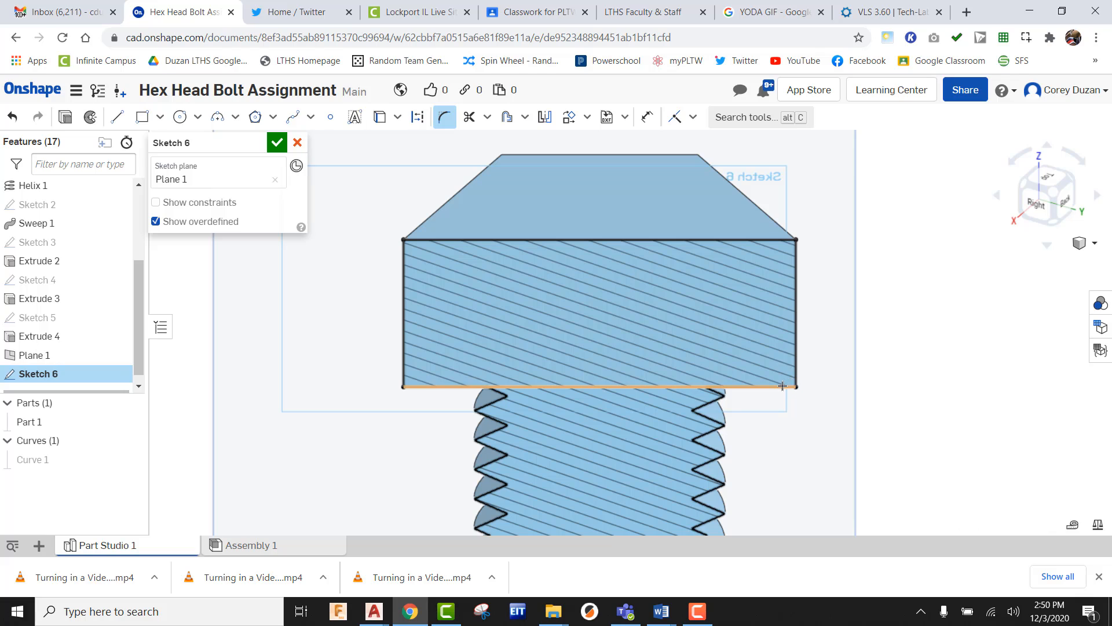
pyautogui.click(782, 386)
pyautogui.click(796, 371)
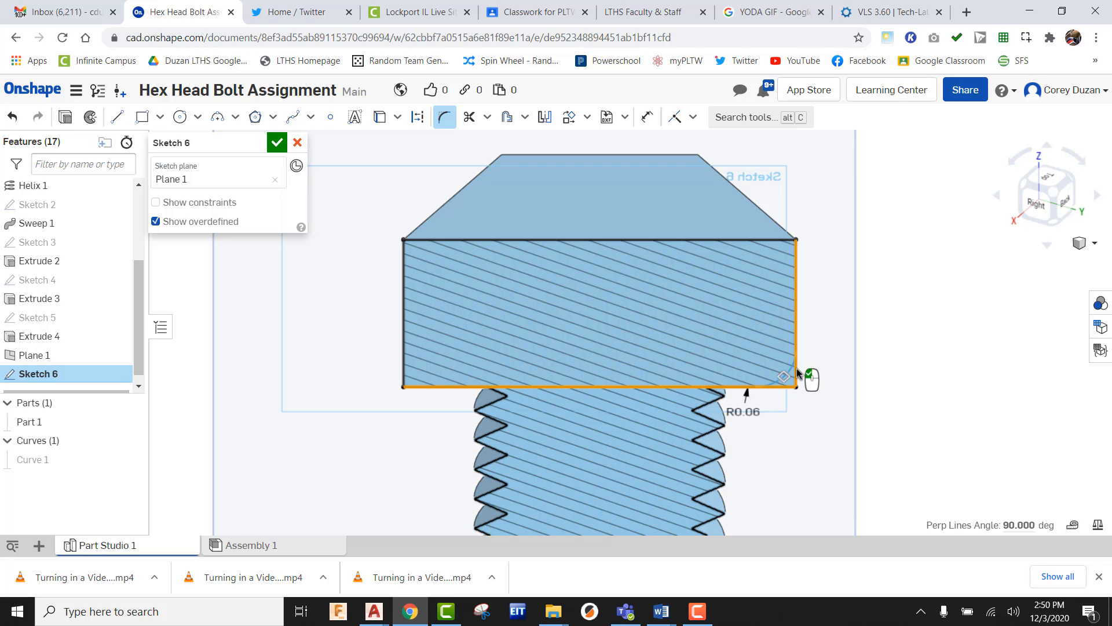
pyautogui.click(281, 141)
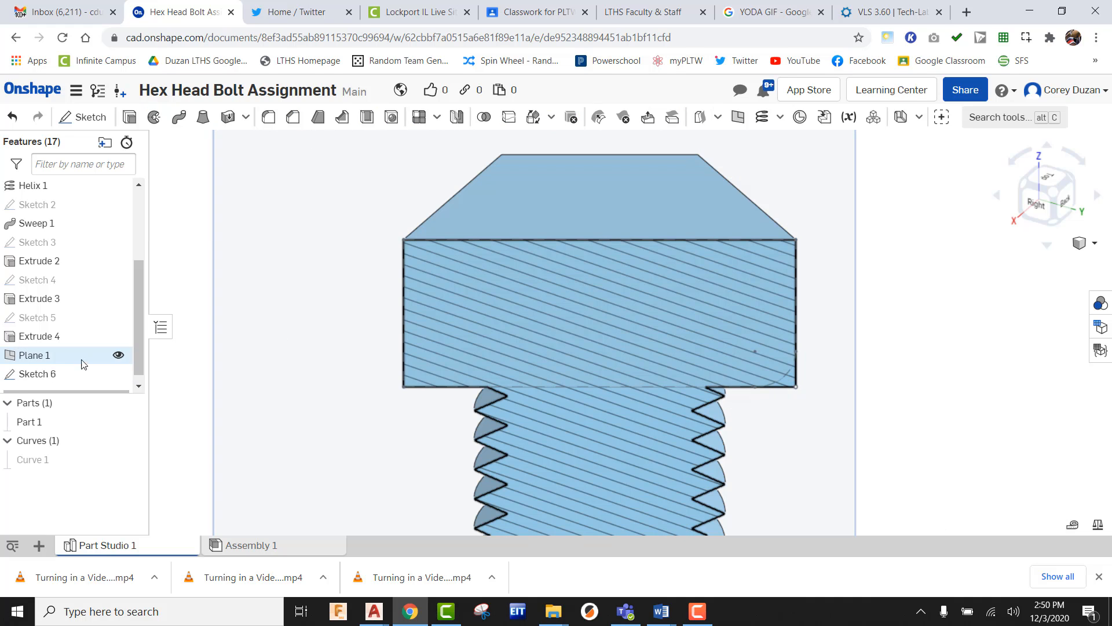
# - Reopen the head profile sketch and fillet the rectangle's upper-right corner with a 0.06 in radius
pyautogui.rightClick(44, 372)
pyautogui.click(66, 125)
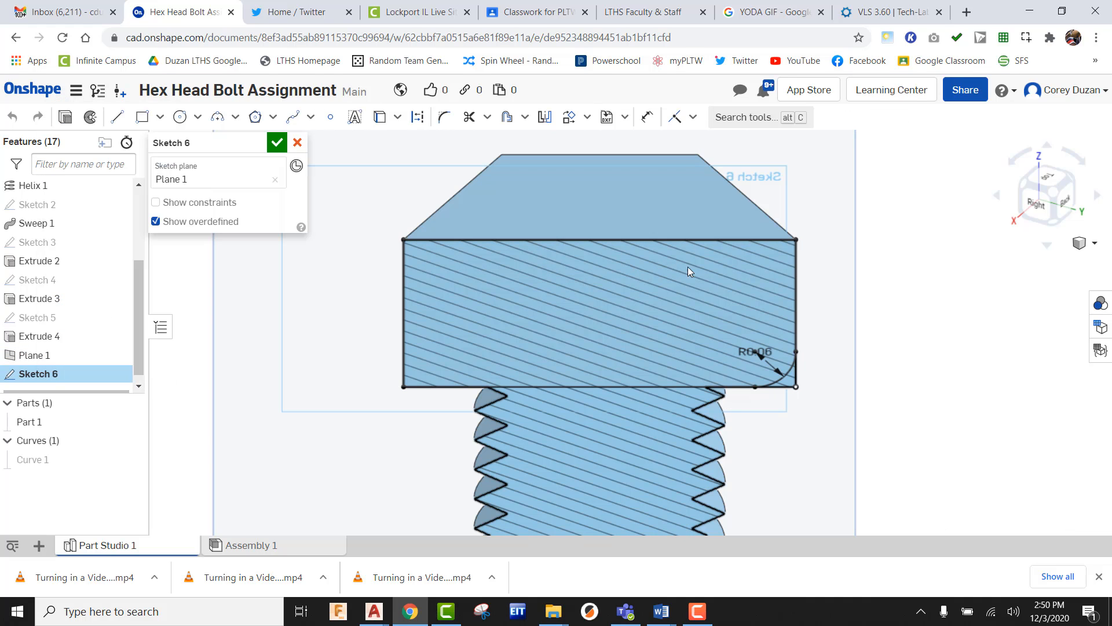
pyautogui.click(444, 117)
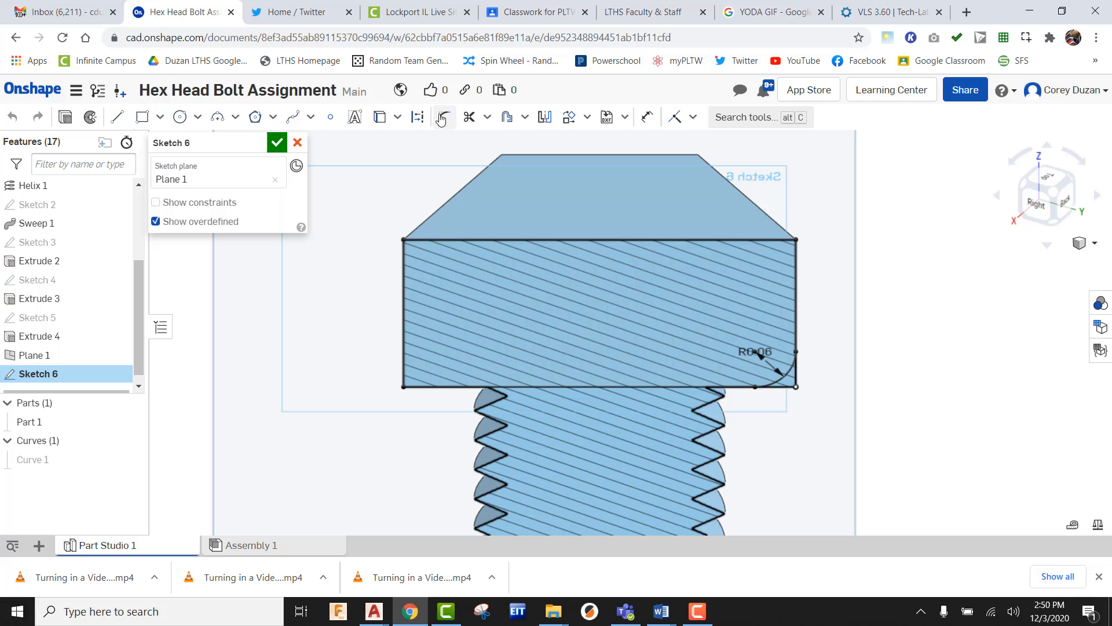
pyautogui.click(796, 248)
pyautogui.click(725, 239)
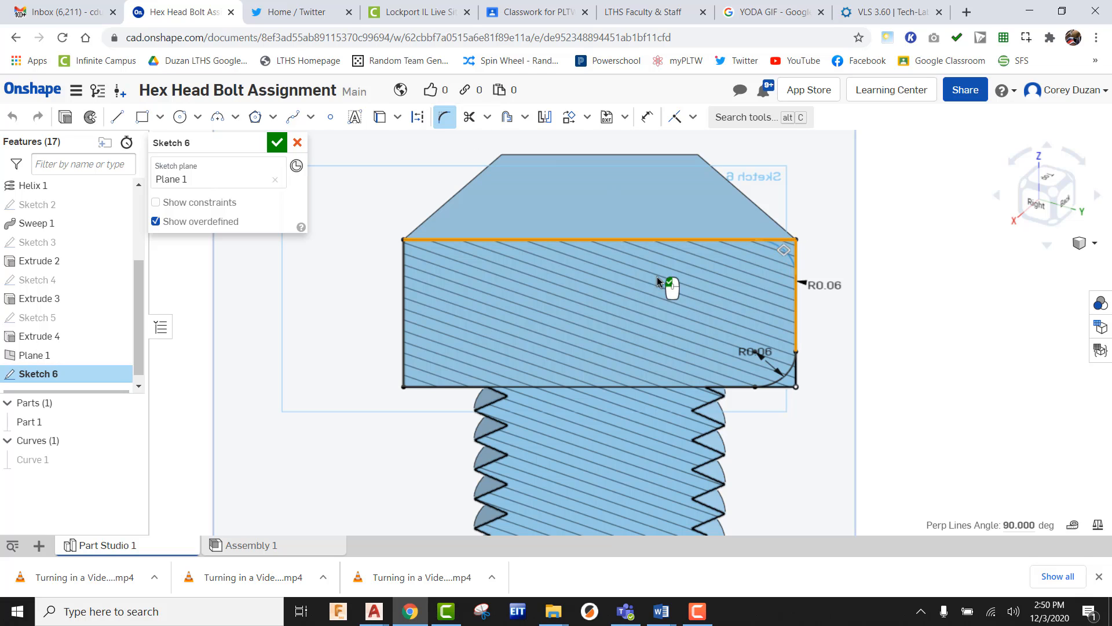
pyautogui.click(633, 271)
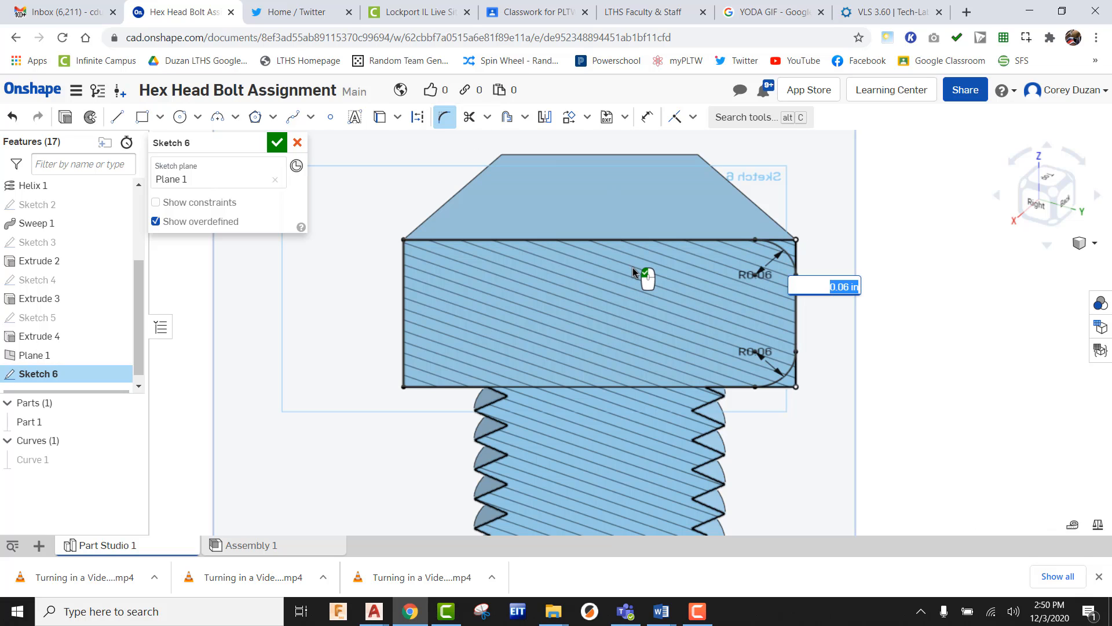
pyautogui.scroll(3, 832, 337)
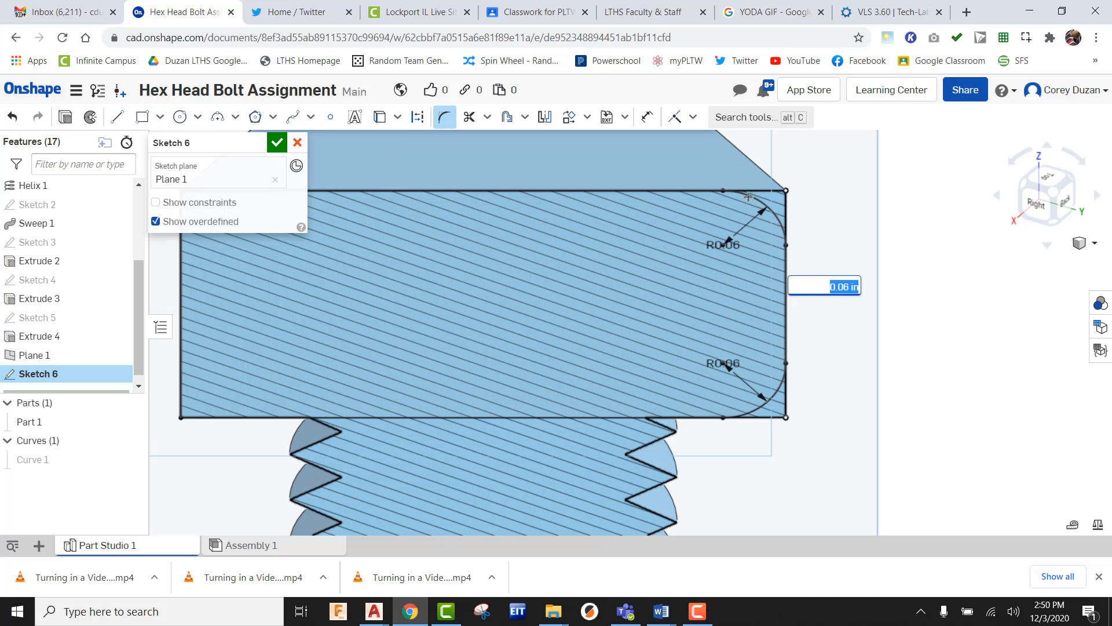
pyautogui.scroll(-3, 777, 296)
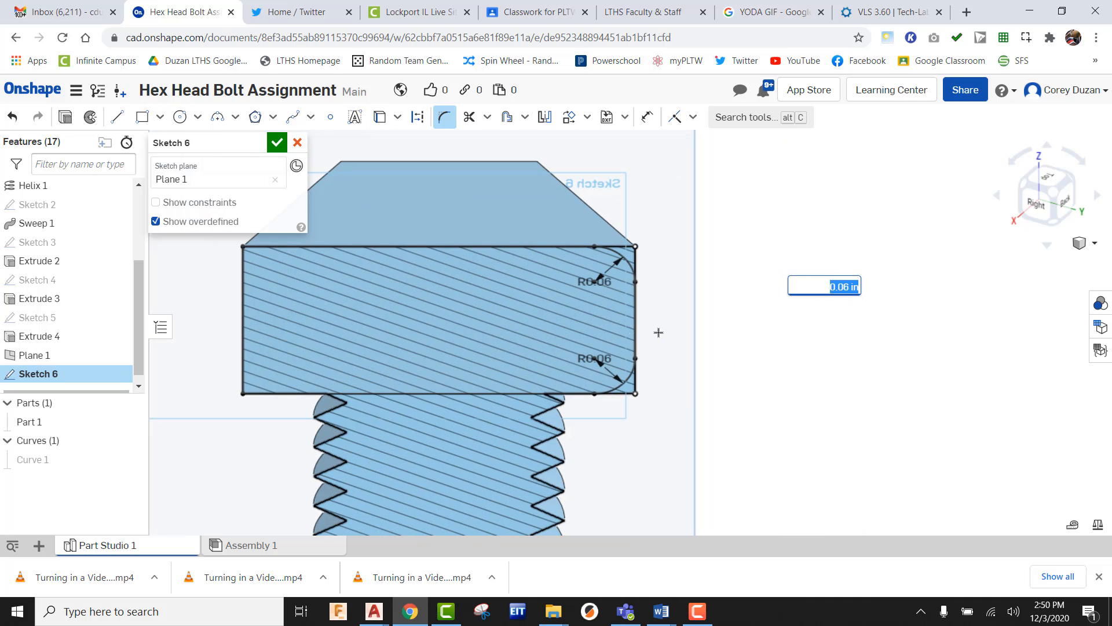
# - Draw lines from the upper fillet's tangent point about 0.236 in outward, 0.25 in down, and back to the lower fillet's tangent point
pyautogui.click(110, 120)
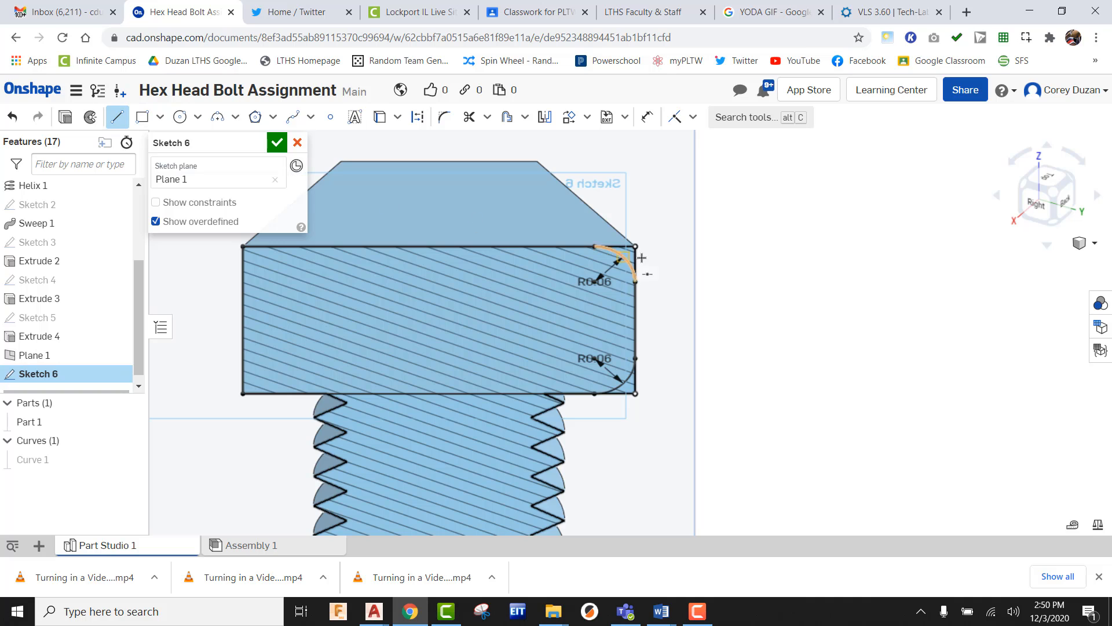
pyautogui.scroll(3, 635, 248)
pyautogui.click(533, 232)
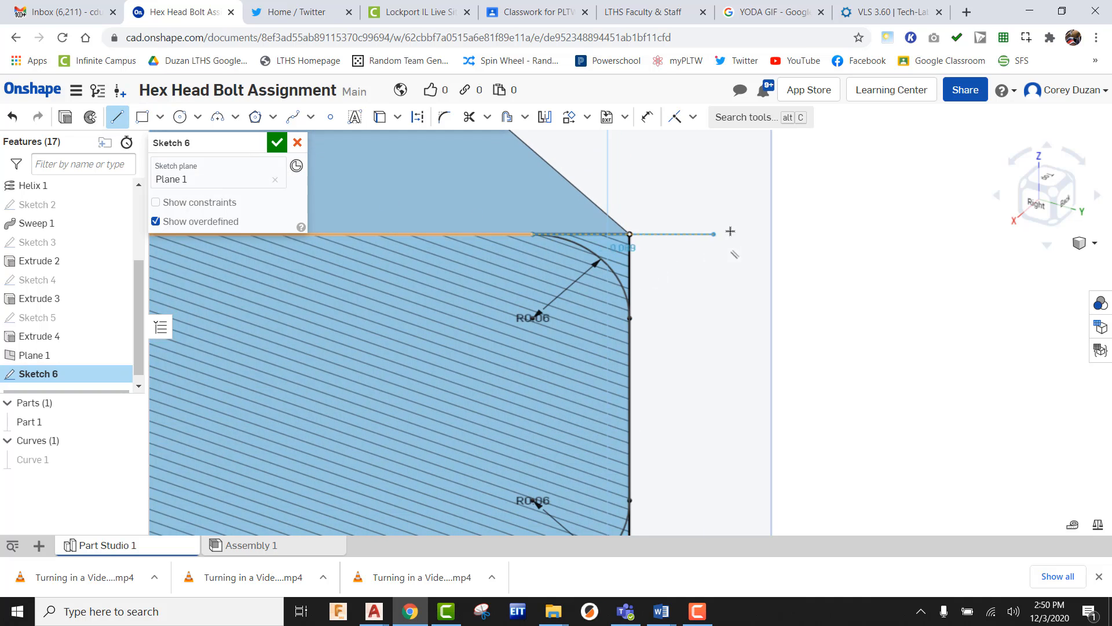
pyautogui.scroll(-4, 860, 231)
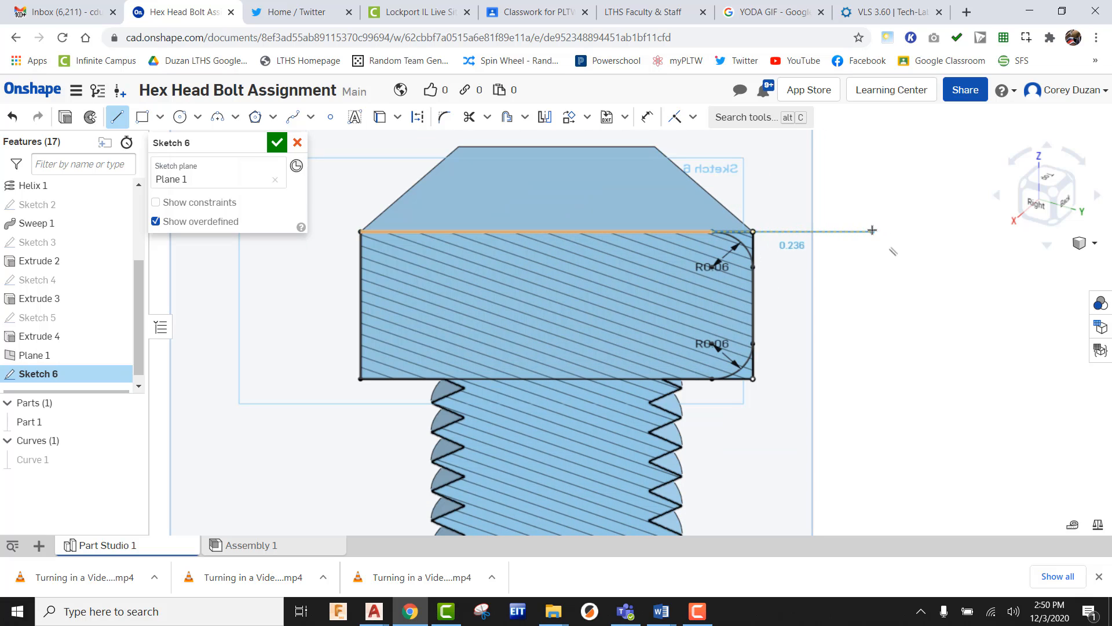
pyautogui.click(872, 231)
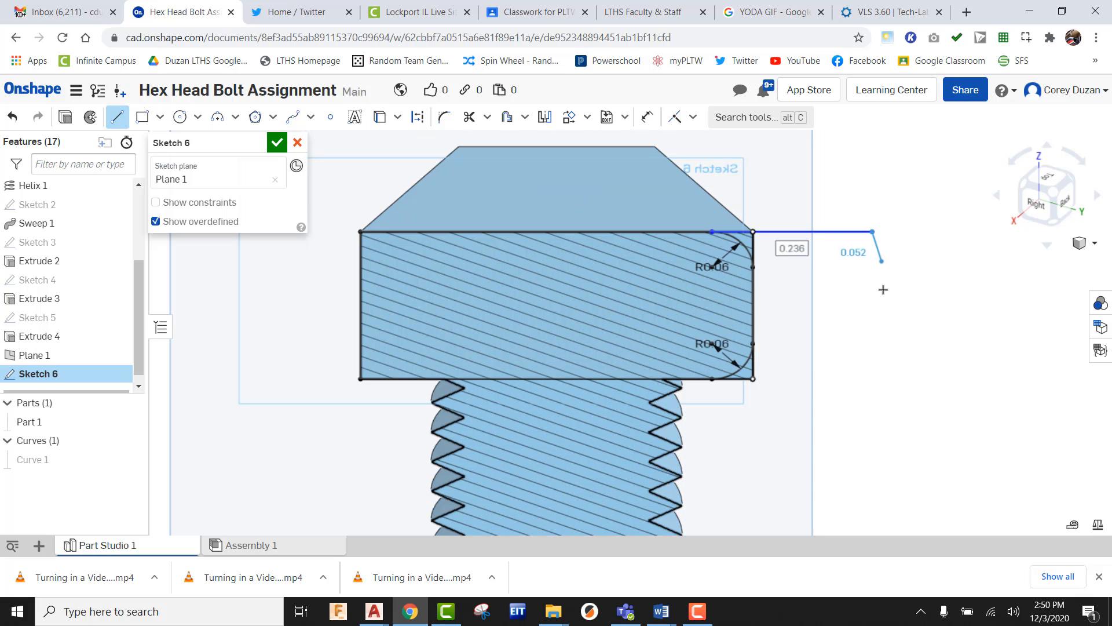
pyautogui.click(871, 380)
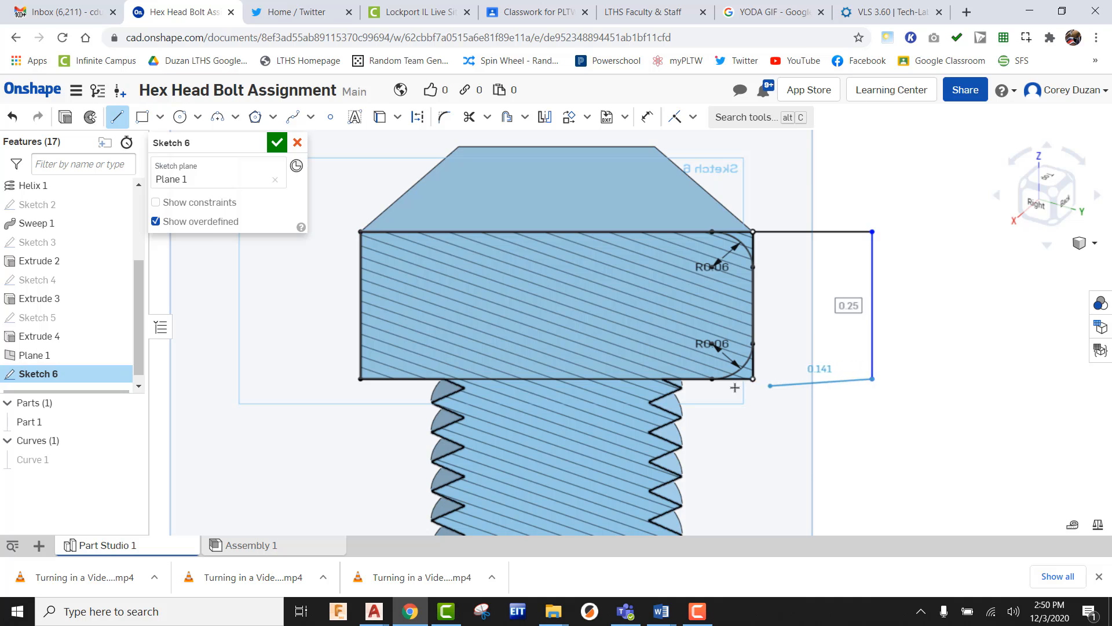
pyautogui.scroll(4, 735, 388)
pyautogui.click(684, 369)
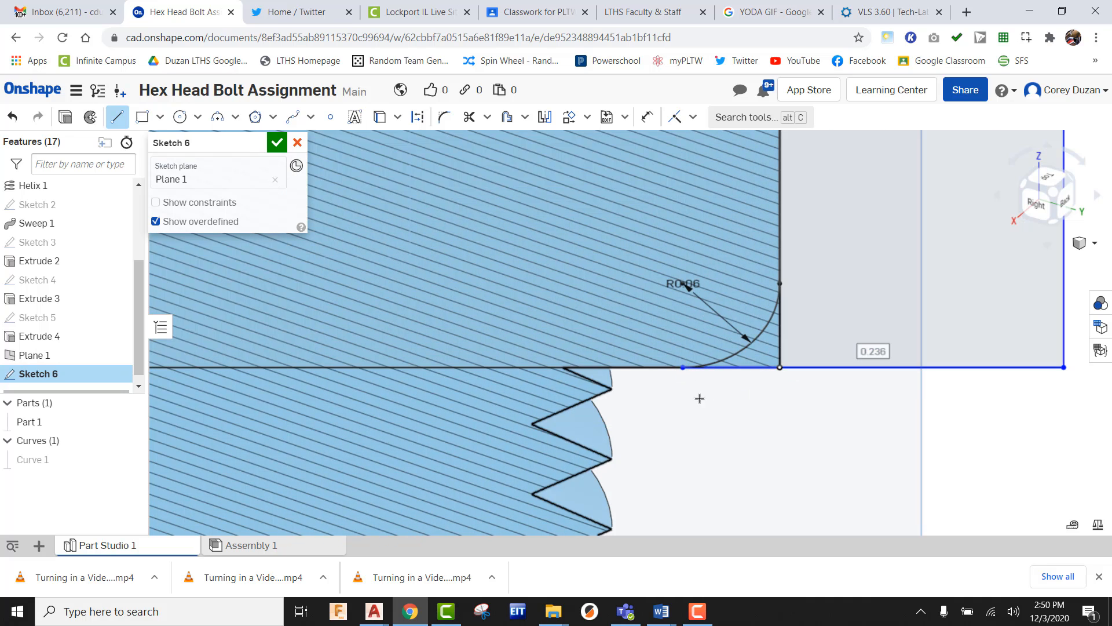
# - Draw a vertical line about 0.316 in long on the bolt's centreline, from inside the head to above it, and finish the sketch
pyautogui.scroll(-4, 699, 400)
pyautogui.moveTo(674, 372); pyautogui.dragTo(700, 374, button='middle')
pyautogui.moveTo(599, 288)
pyautogui.mouseDown(button='middle')
pyautogui.moveTo(551, 259)
pyautogui.moveTo(608, 286)
pyautogui.mouseUp(button='middle')
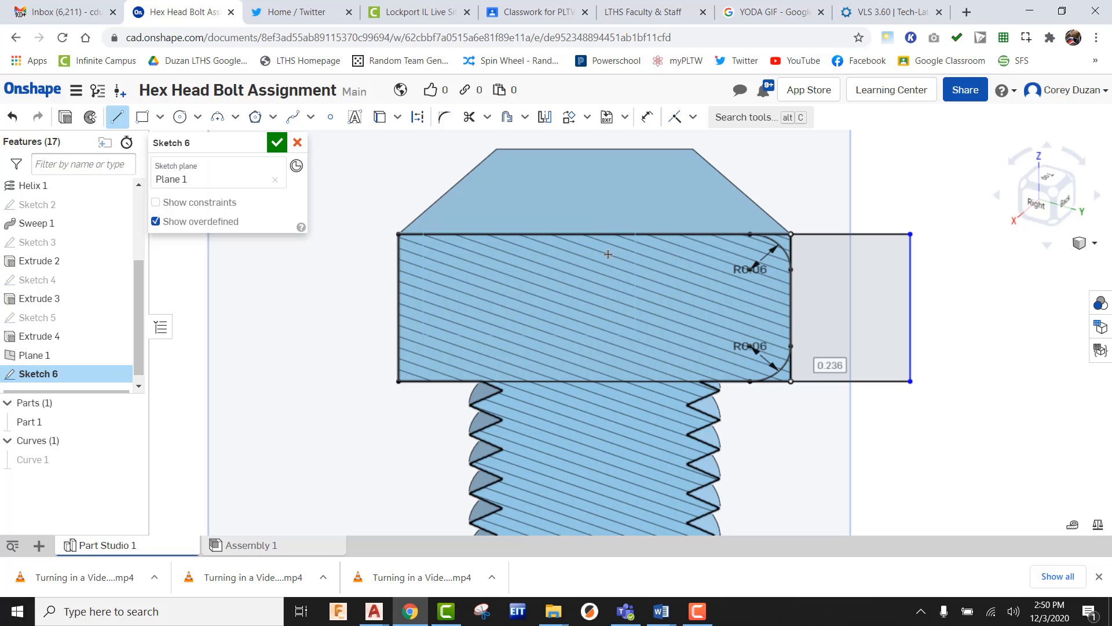
pyautogui.scroll(-3, 595, 256)
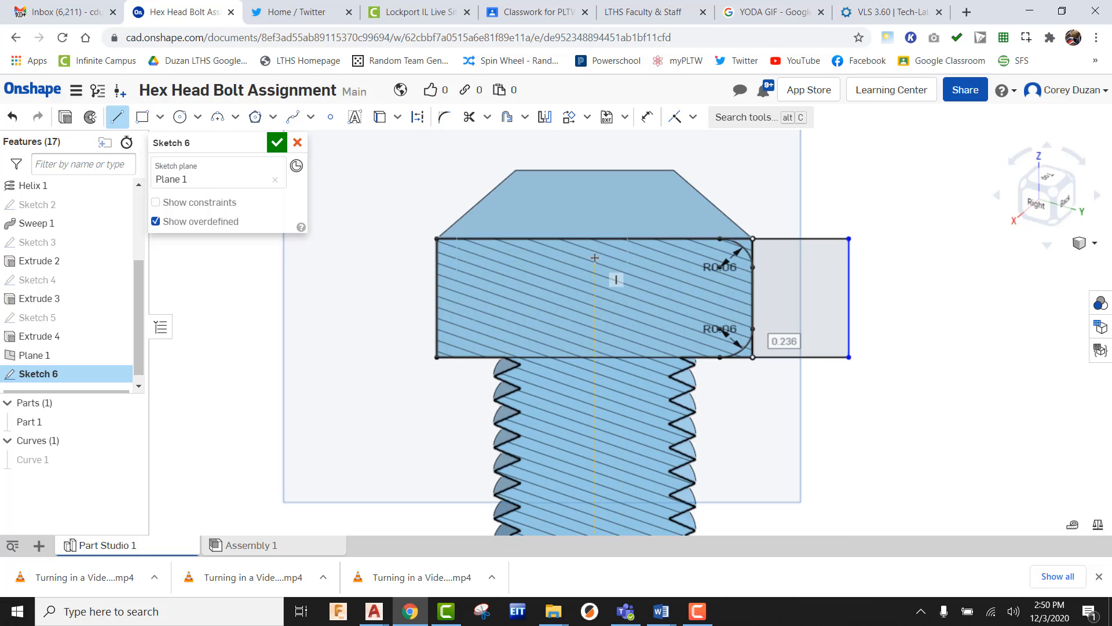
pyautogui.scroll(1, 595, 284)
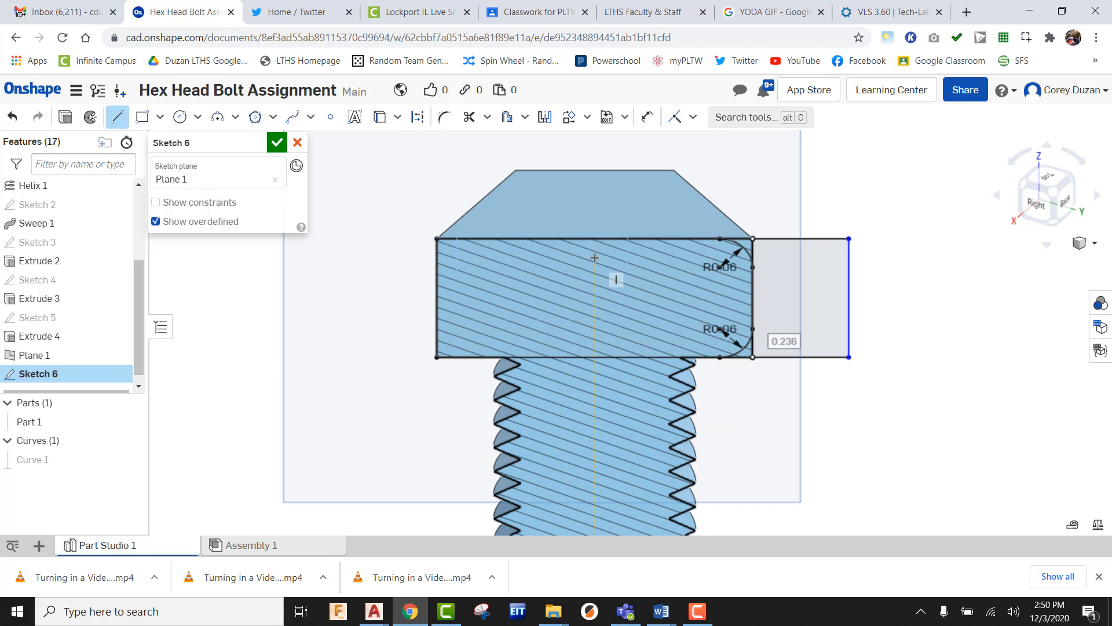
pyautogui.click(595, 292)
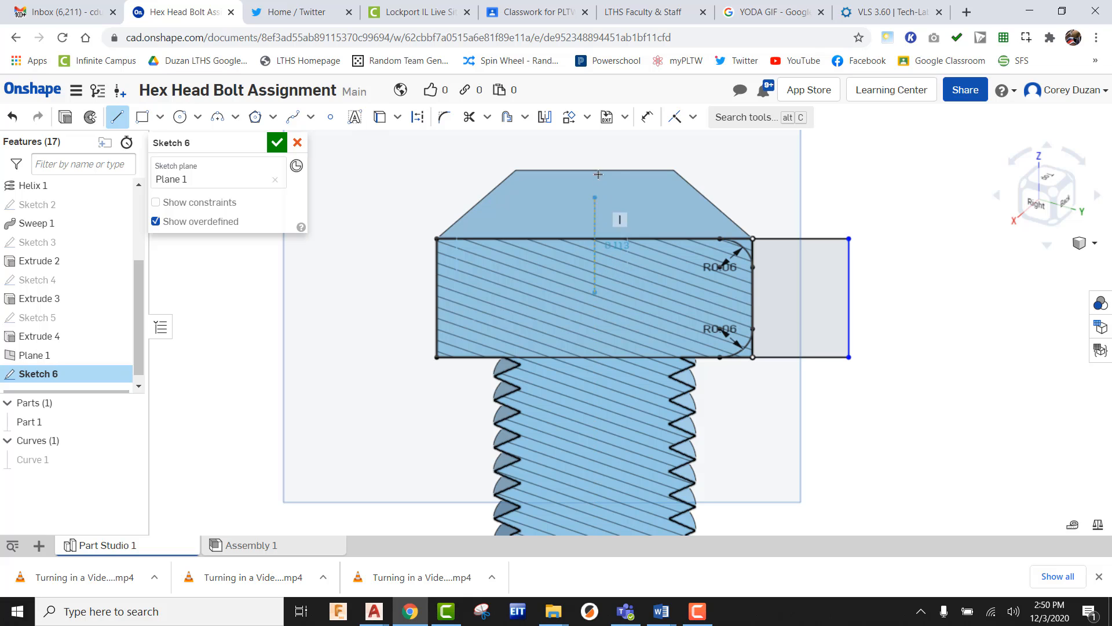
pyautogui.click(594, 142)
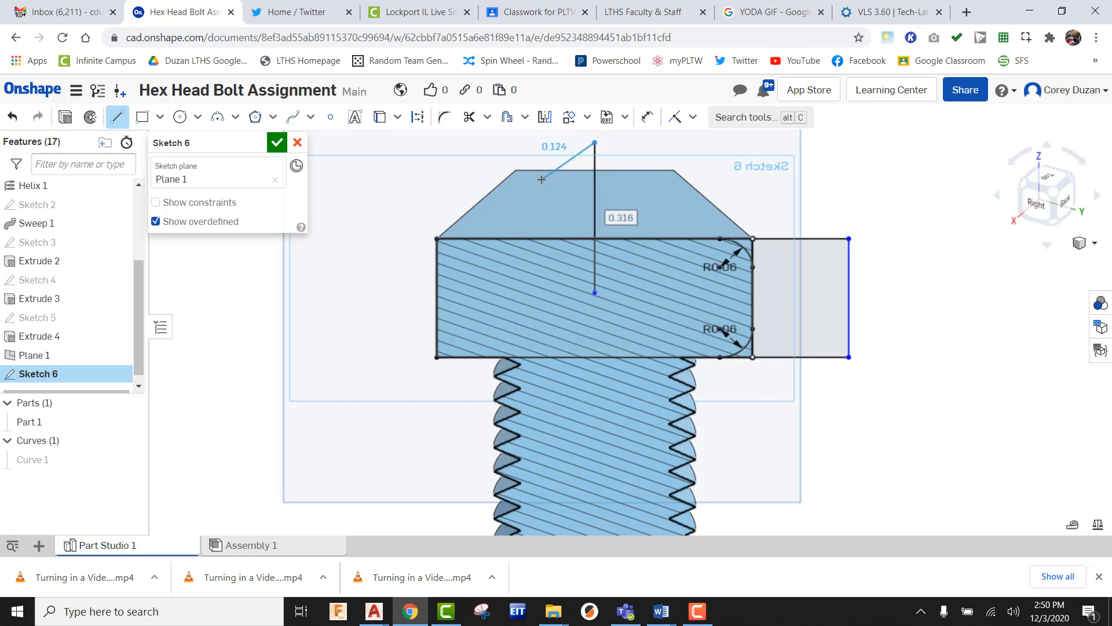
pyautogui.rightClick(543, 179)
pyautogui.click(568, 191)
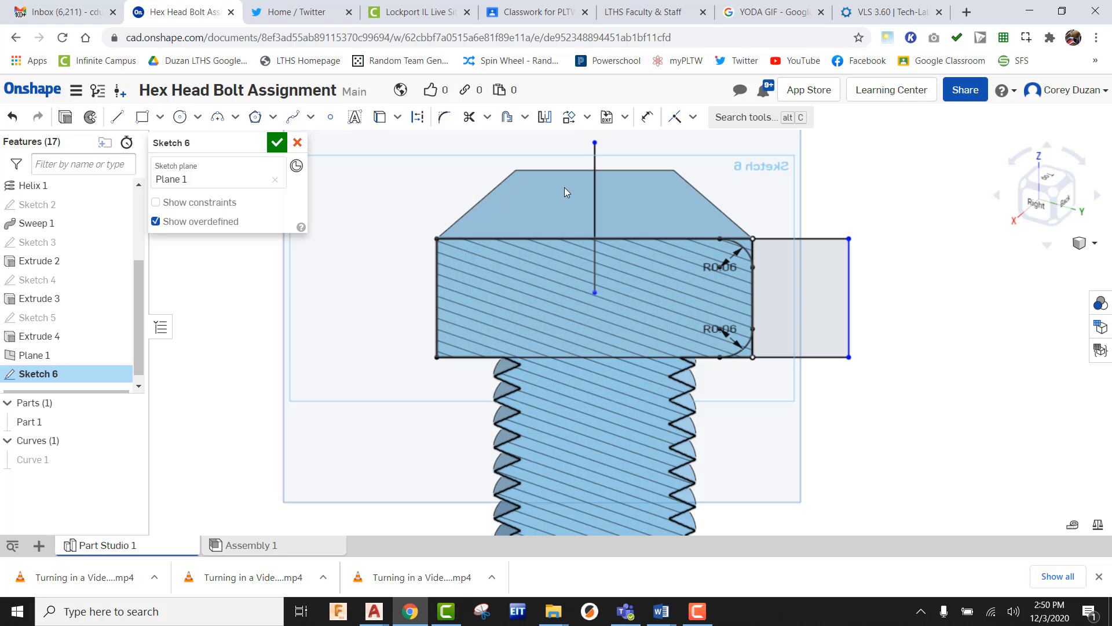
pyautogui.click(277, 143)
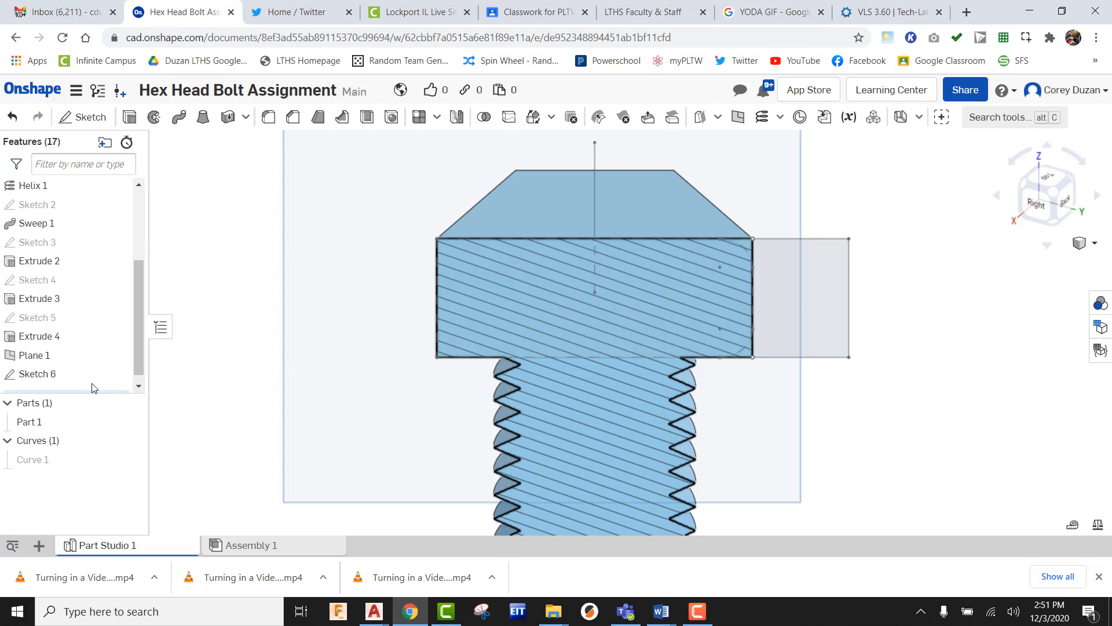
# - Turn off the section view and remove the head's corners with a full revolve of the outer filleted profile region around the vertical centreline
pyautogui.rightClick(55, 372)
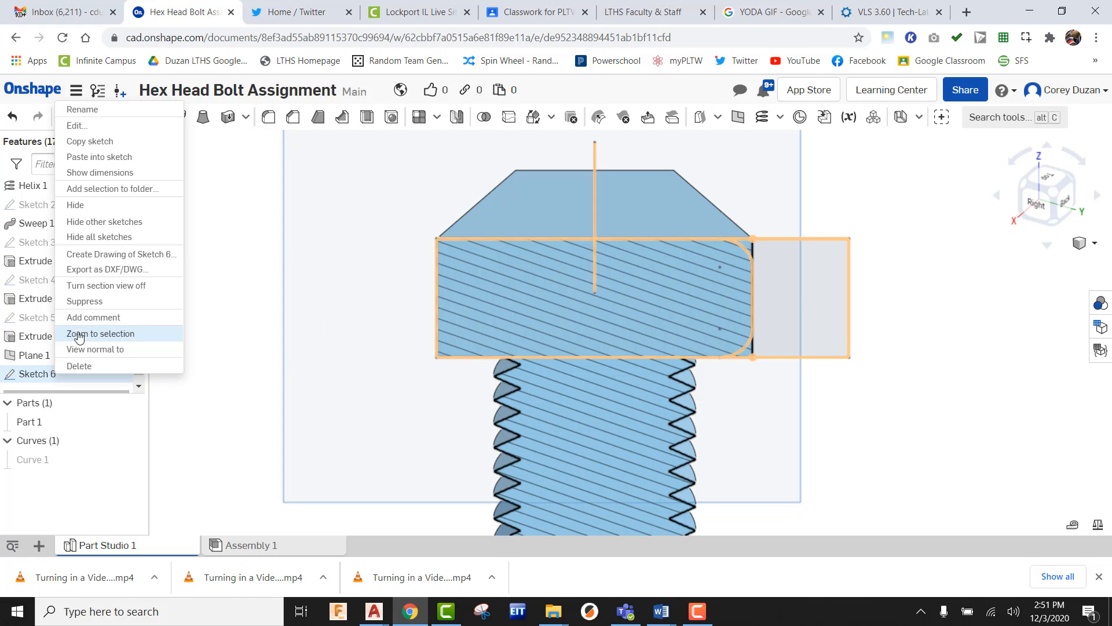
pyautogui.click(94, 285)
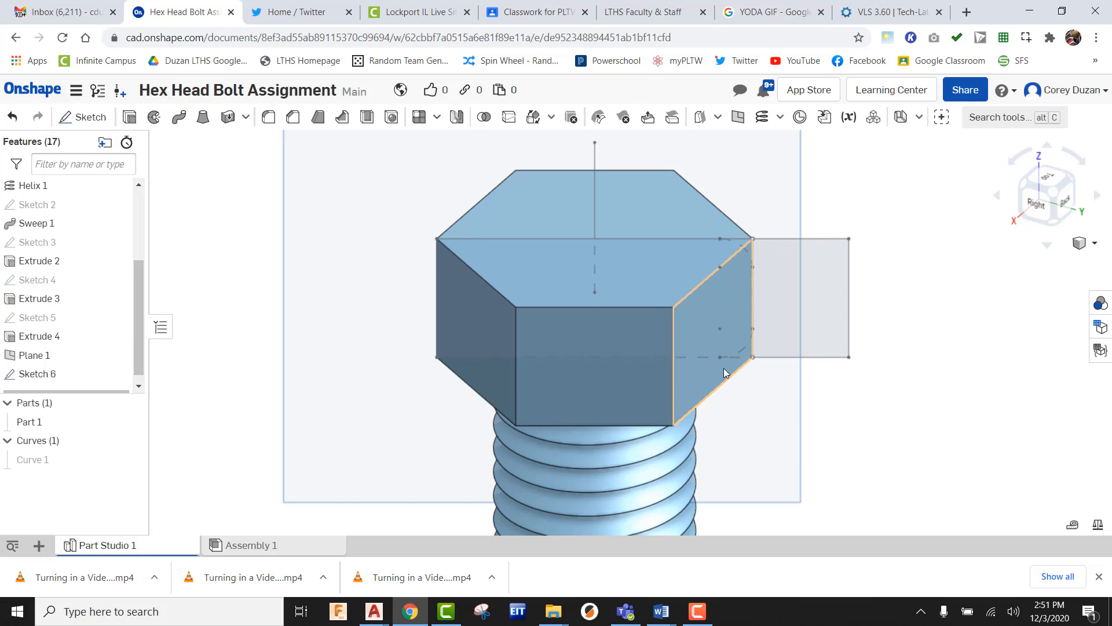
pyautogui.click(155, 117)
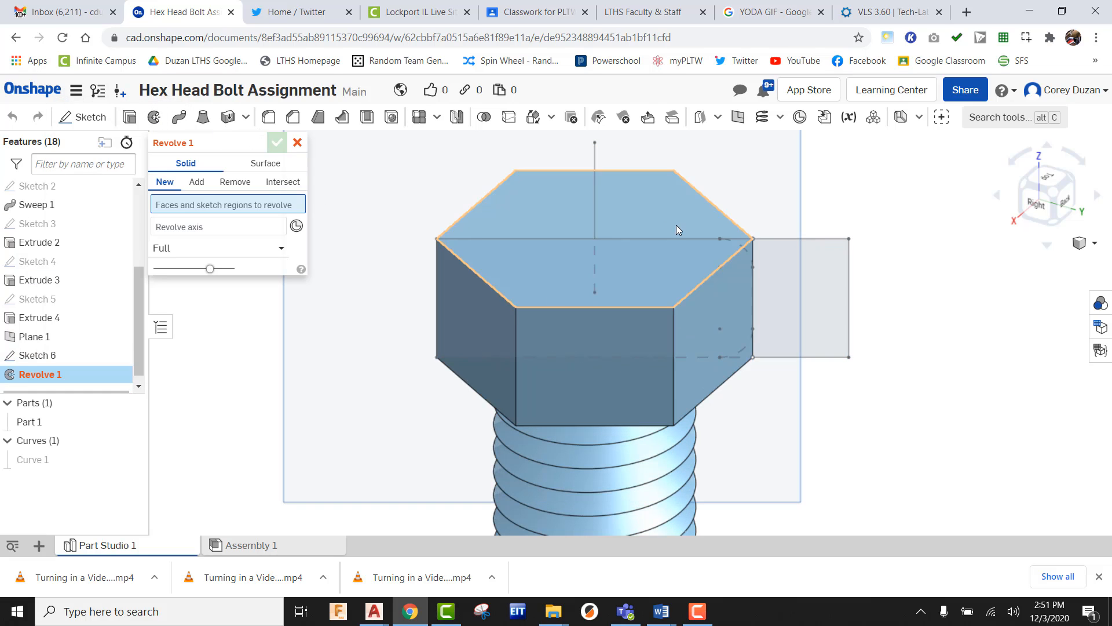
pyautogui.click(787, 272)
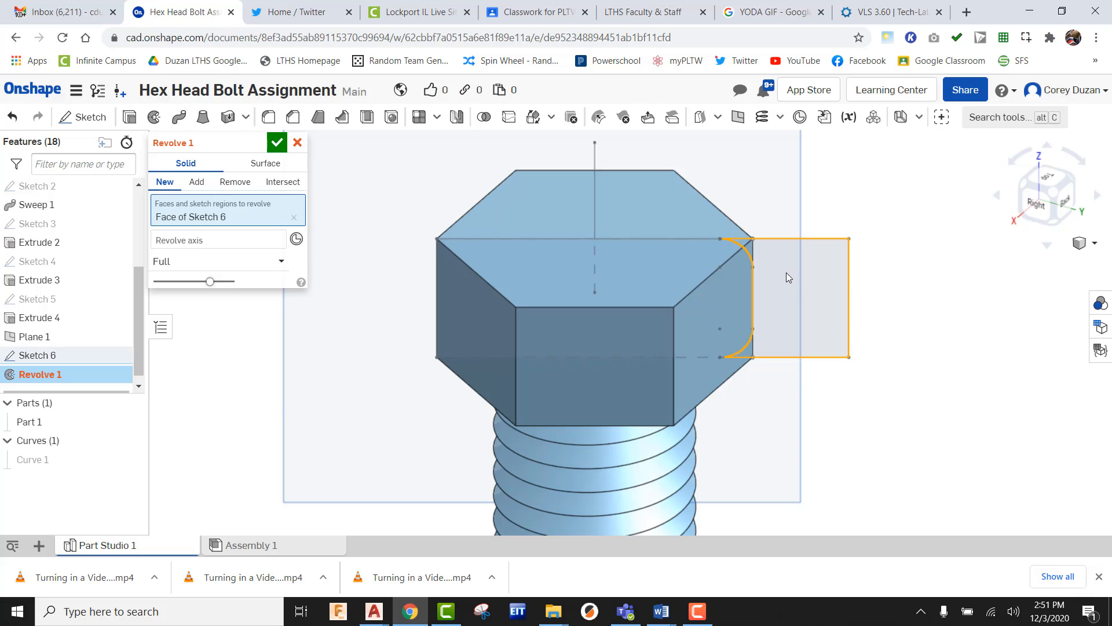
pyautogui.click(177, 241)
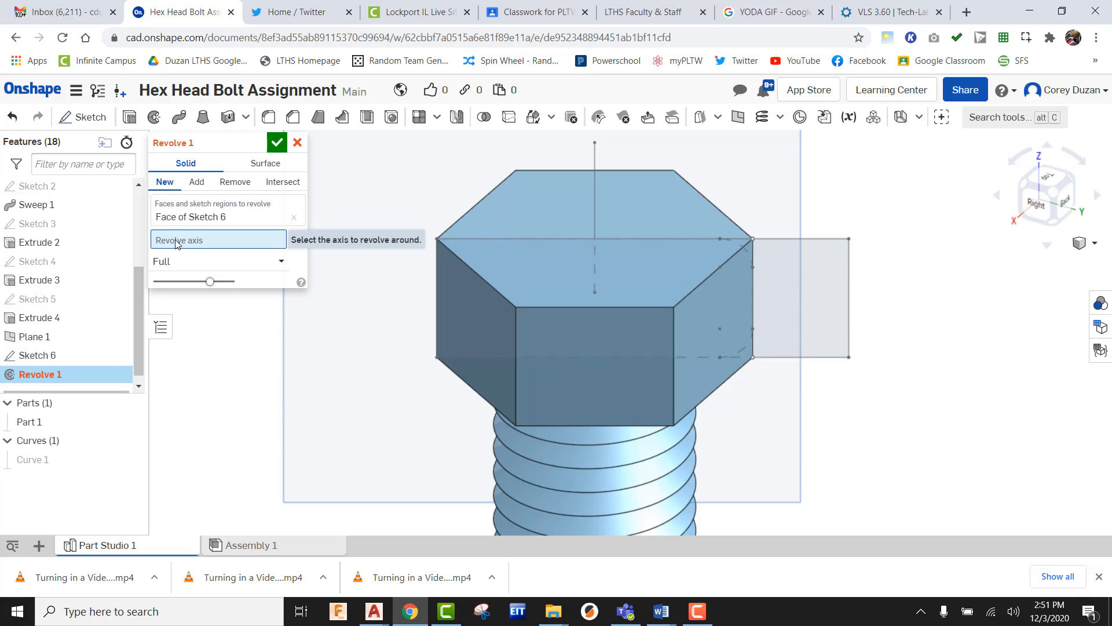
pyautogui.click(596, 151)
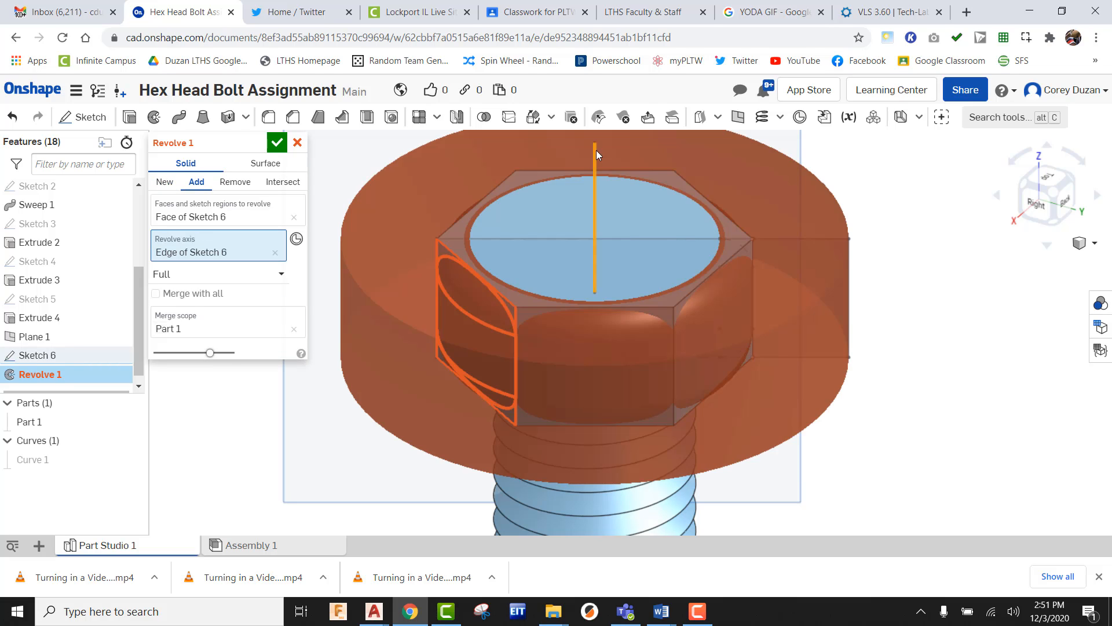
pyautogui.click(235, 182)
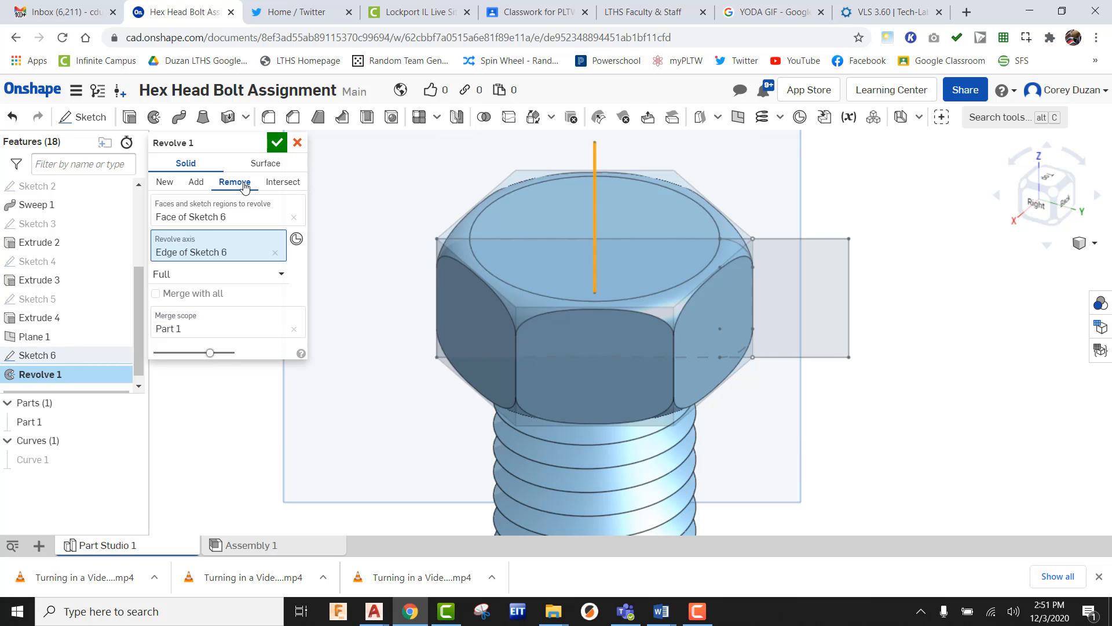
pyautogui.click(278, 143)
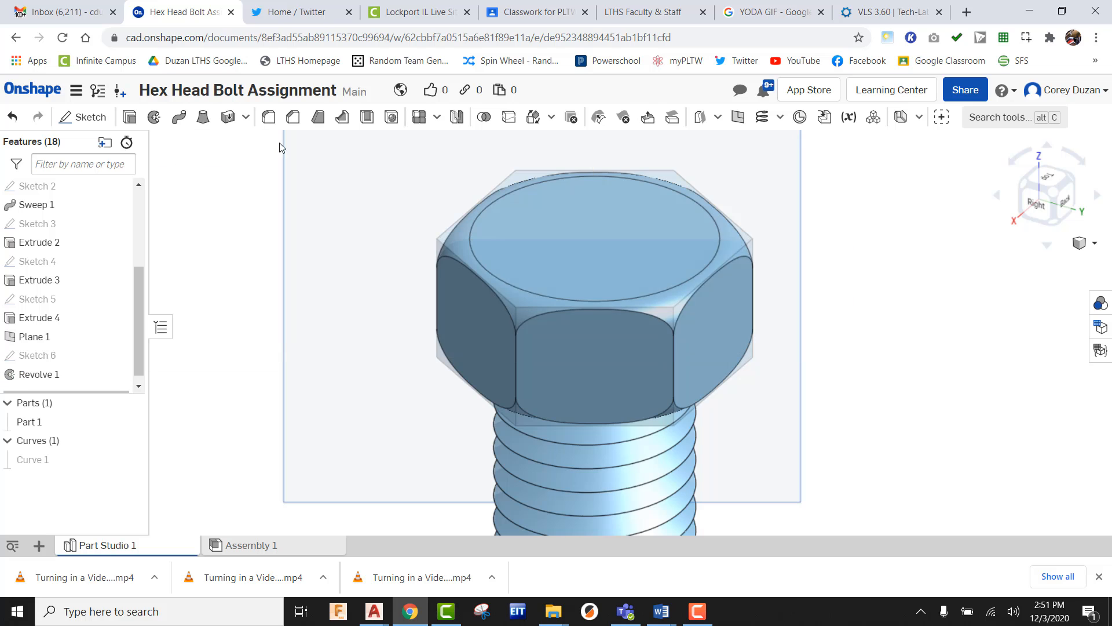
# - Hide the diagonal construction plane Plane 1 and inspect the finished bolt
pyautogui.scroll(-3, 728, 260)
pyautogui.moveTo(789, 323); pyautogui.dragTo(849, 323, button='right')
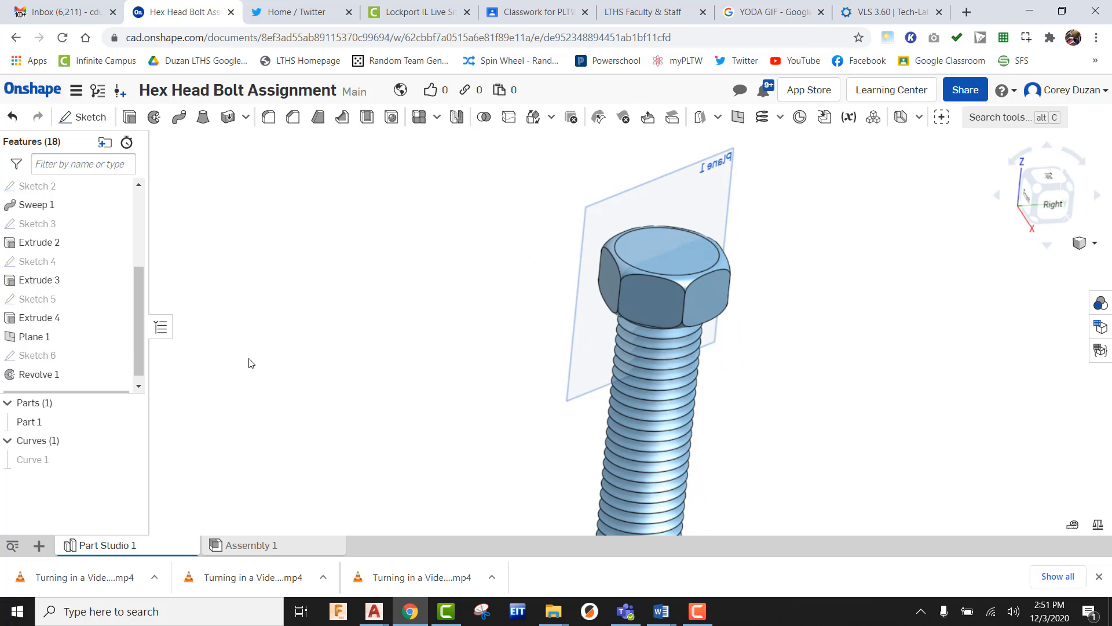
pyautogui.click(128, 336)
pyautogui.scroll(-5, 467, 264)
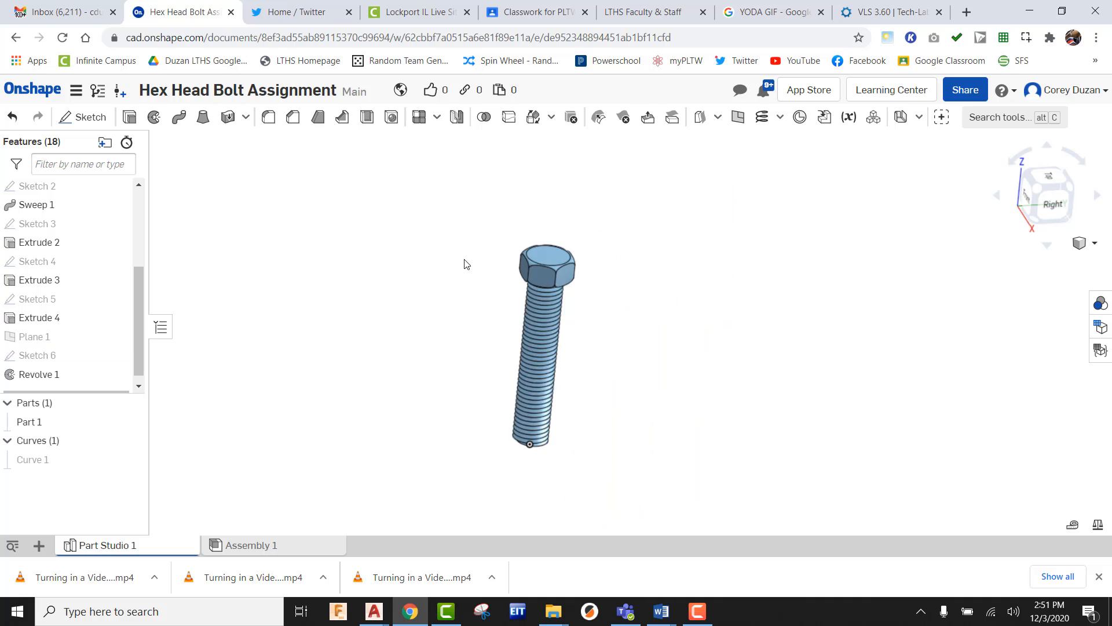
pyautogui.scroll(5, 603, 365)
pyautogui.moveTo(613, 315); pyautogui.dragTo(633, 328, button='right')
pyautogui.moveTo(630, 280); pyautogui.dragTo(674, 323, button='right')
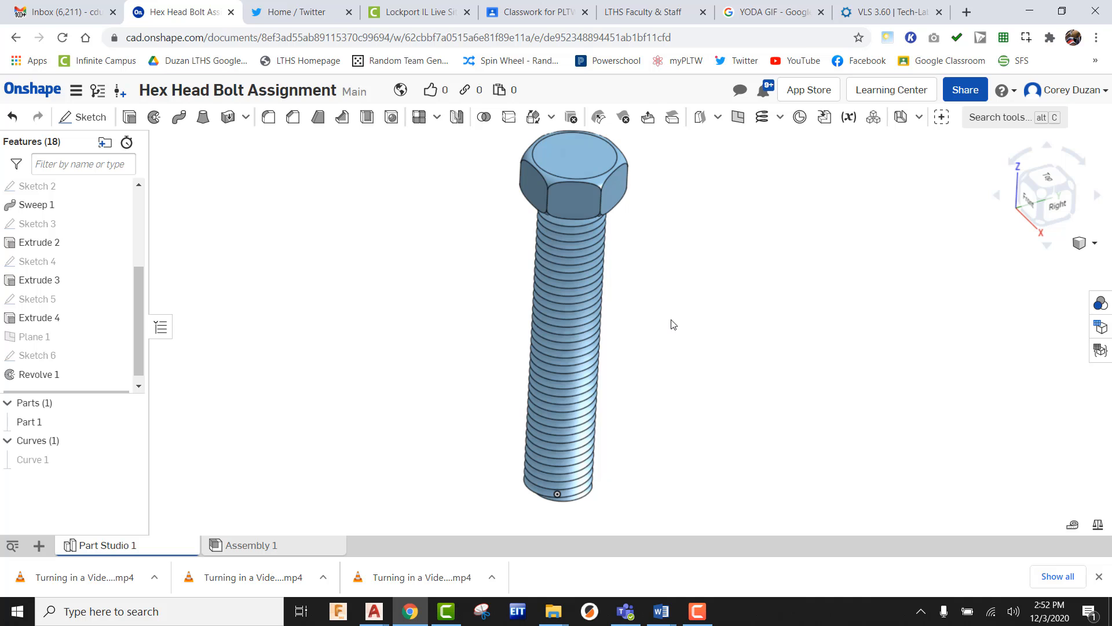
pyautogui.moveTo(667, 313)
pyautogui.mouseDown(button='right')
pyautogui.moveTo(665, 281)
pyautogui.moveTo(668, 335)
pyautogui.moveTo(672, 302)
pyautogui.moveTo(672, 325)
pyautogui.mouseUp(button='right')
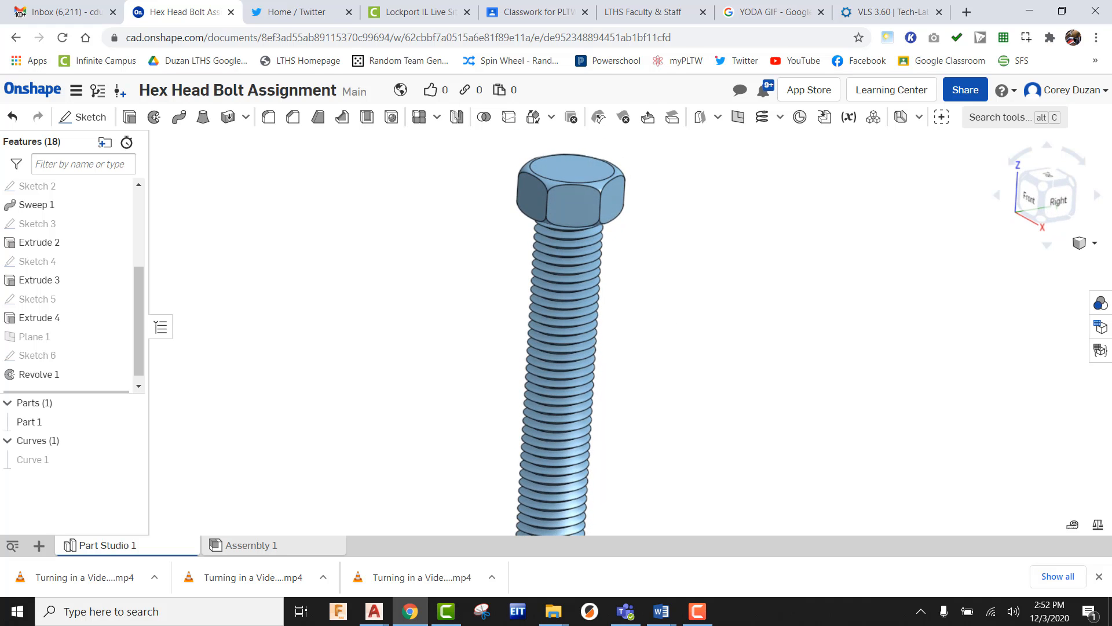